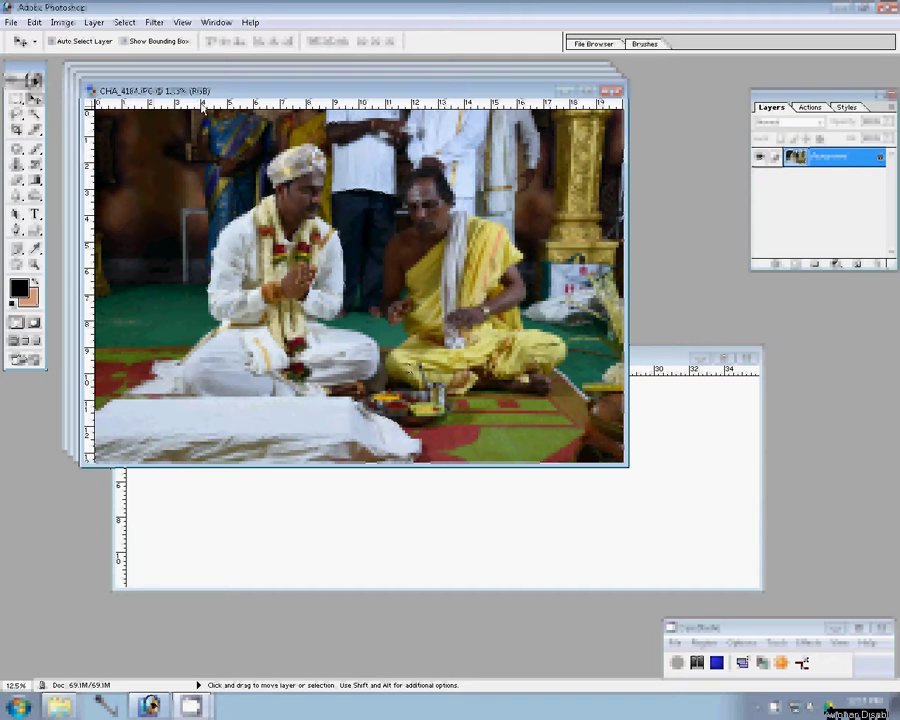
- Resize CHA_4184 to 600 wide, run Action 8 on it, and close it without saving
key("ctrl+alt+i")
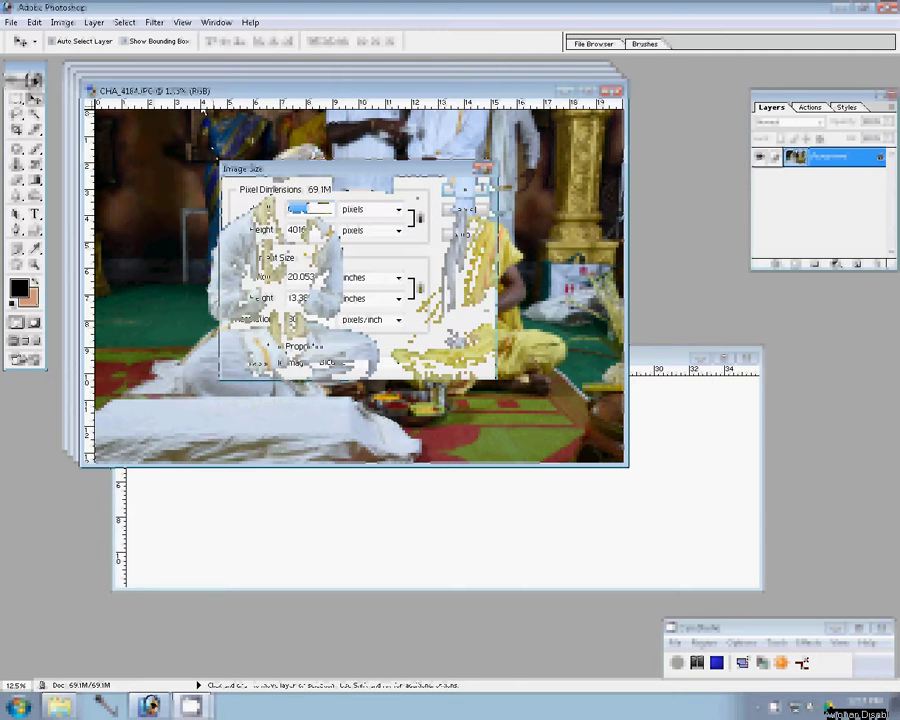
type("600")
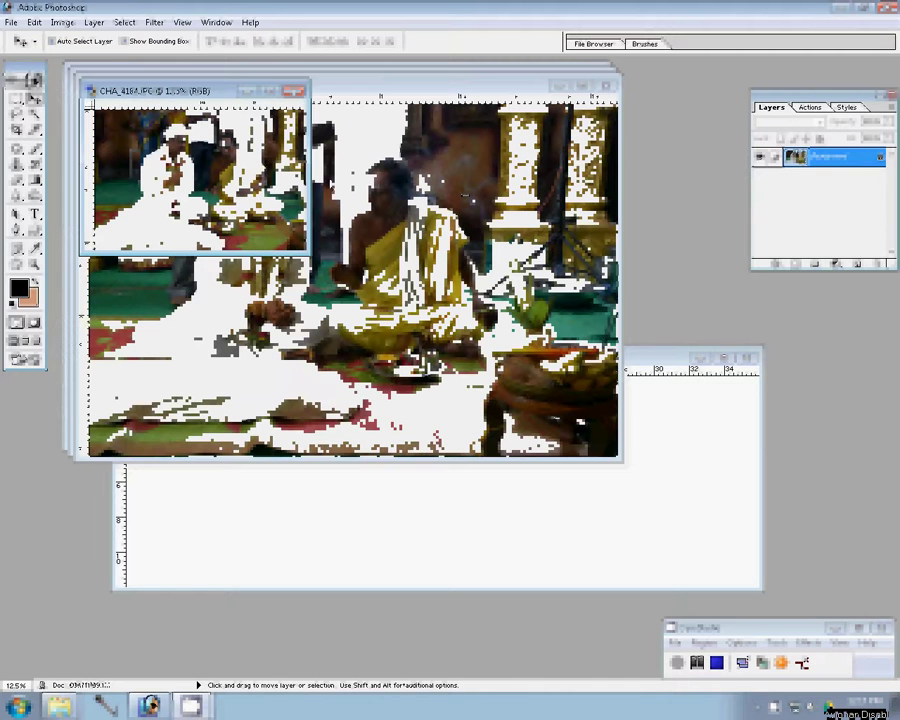
left_click(810, 107)
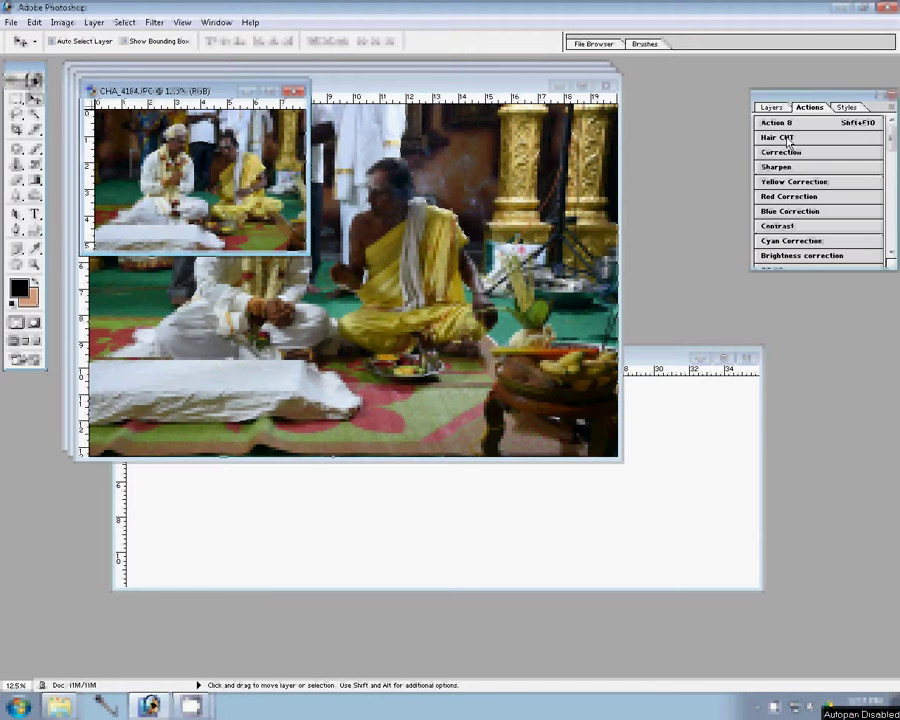
left_click(858, 123)
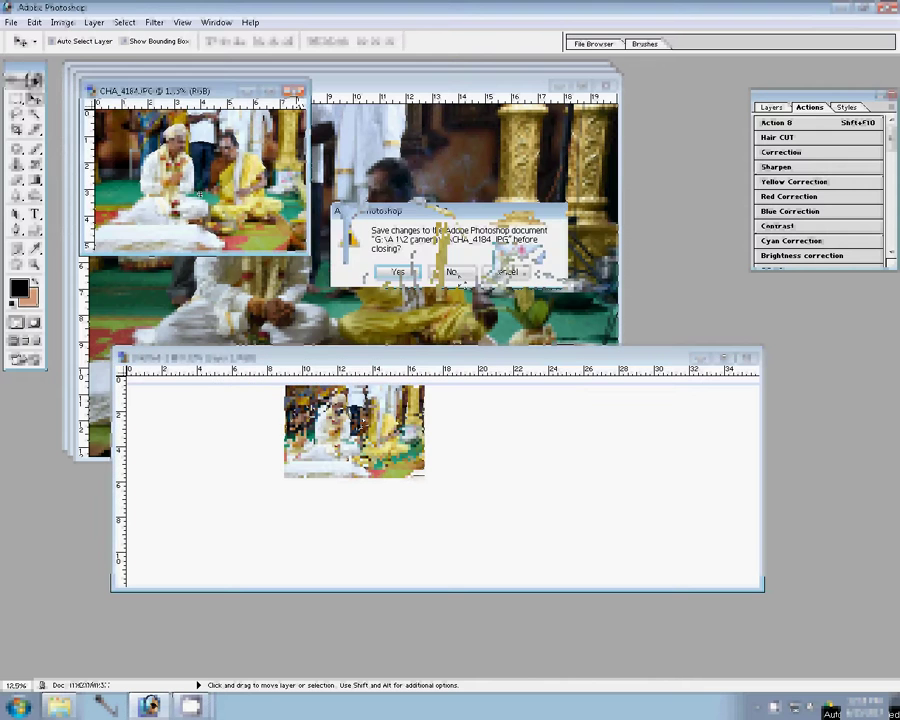
left_click(451, 272)
- Resize CHA_4163 to 8 inches wide and place its copy below the first photo
left_click(63, 23)
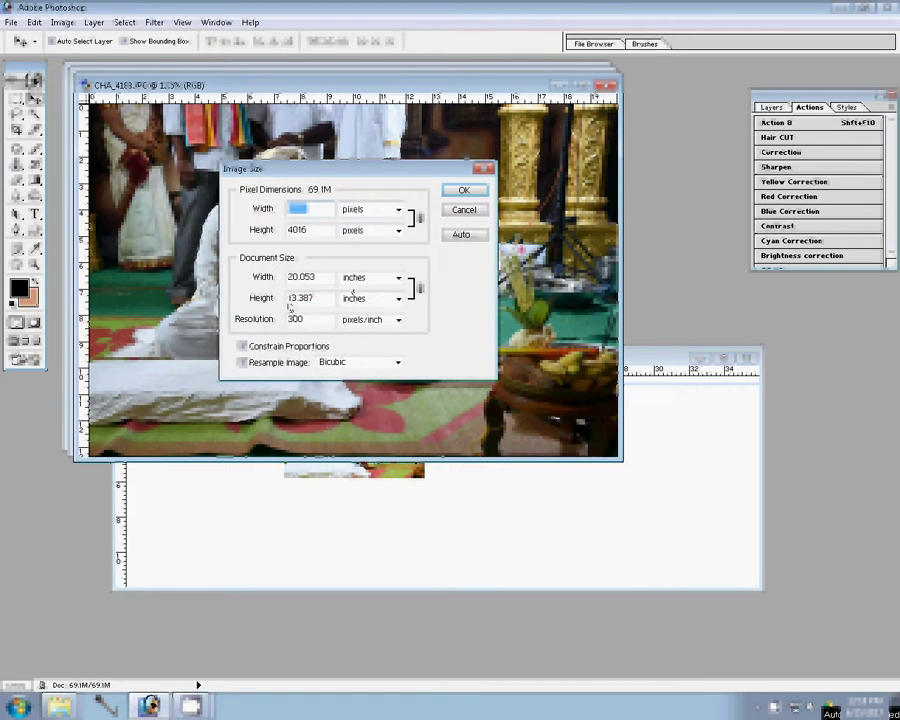
key("Tab")
key("Tab")
type("8")
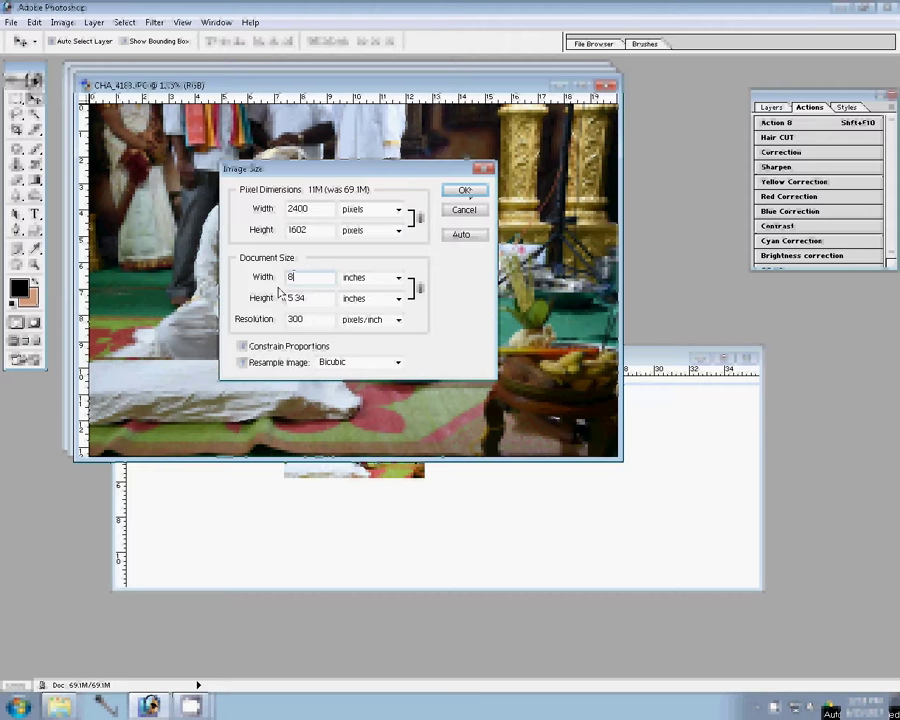
left_click(464, 192)
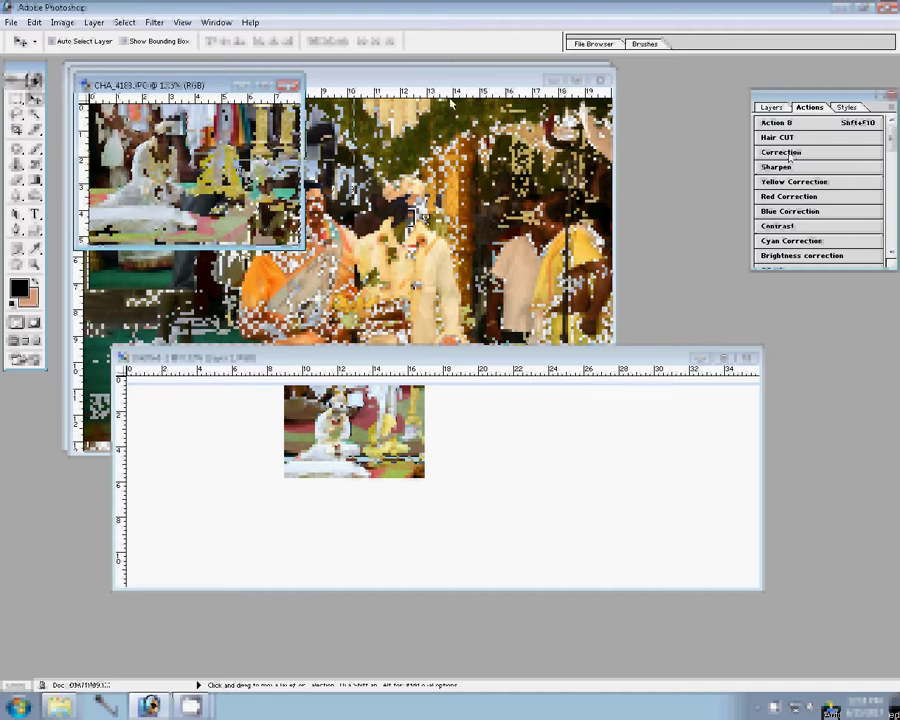
left_click_drag(190, 175, 372, 522)
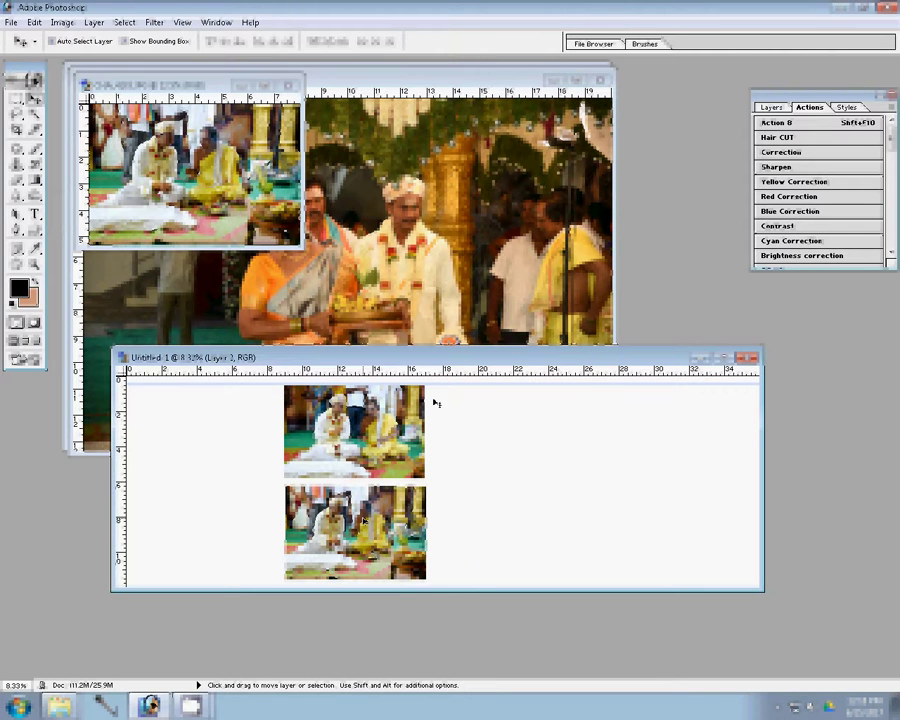
left_click(290, 87)
- Close CHA_4163 unsaved, resize CHA_4179 to 8 inches, run Correction, and close it unsaved
left_click(290, 87)
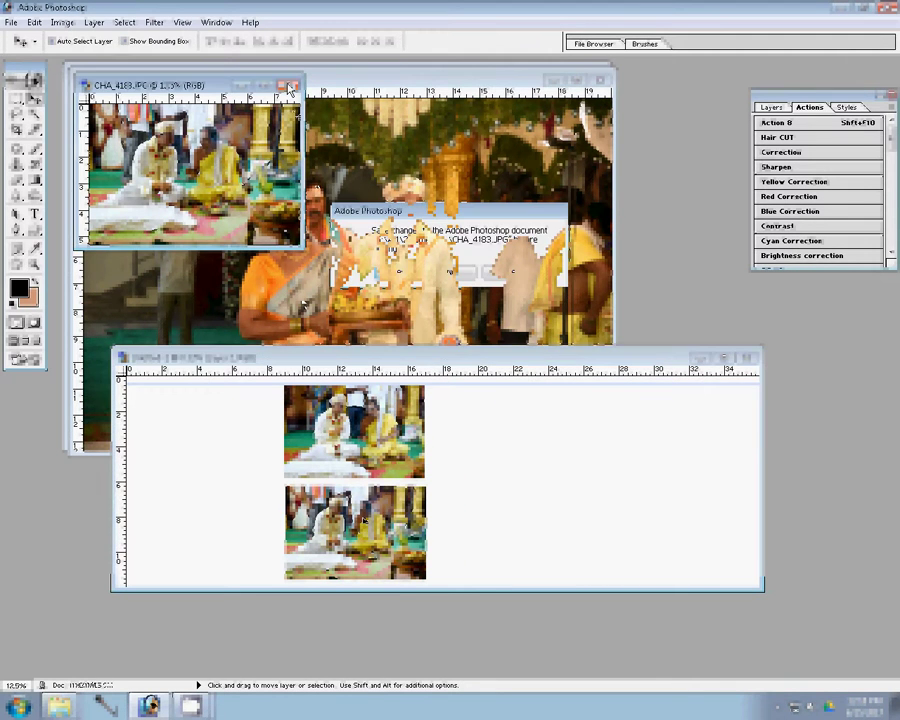
key("n")
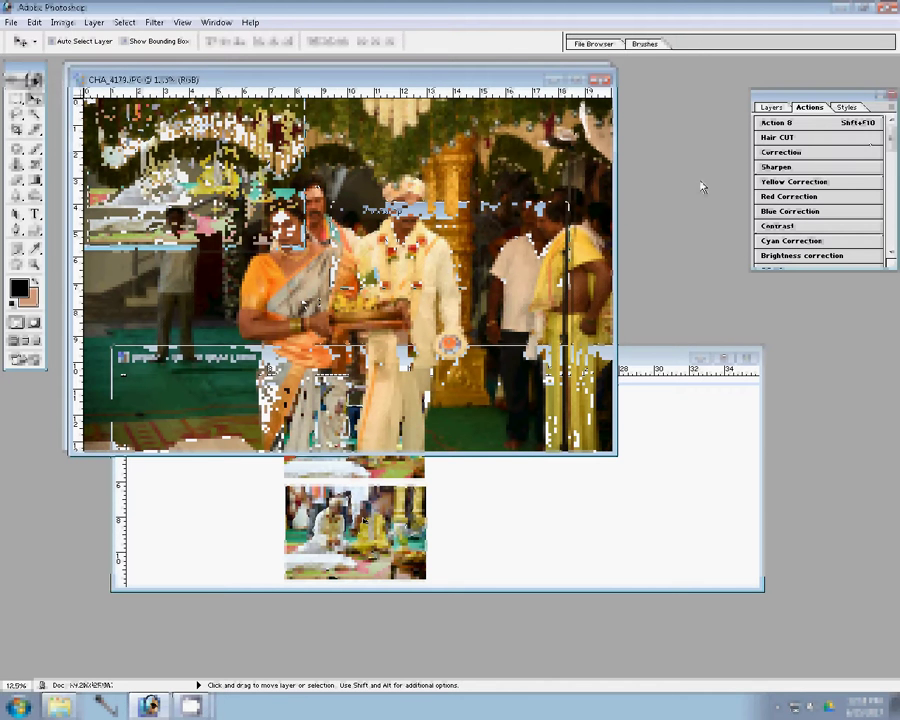
key("ctrl+alt+i")
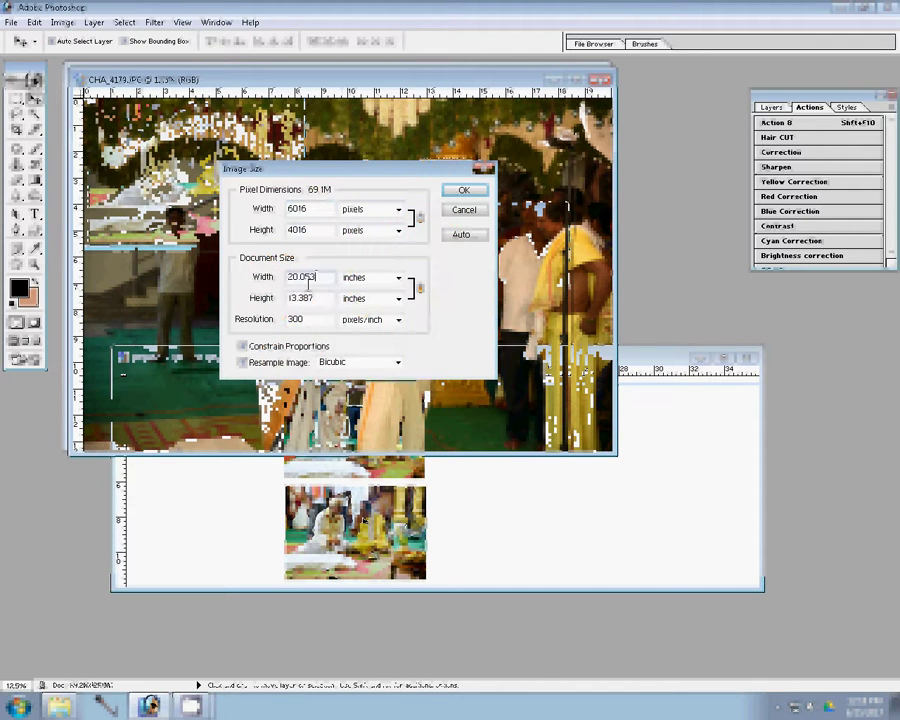
double_click(300, 277)
type("8")
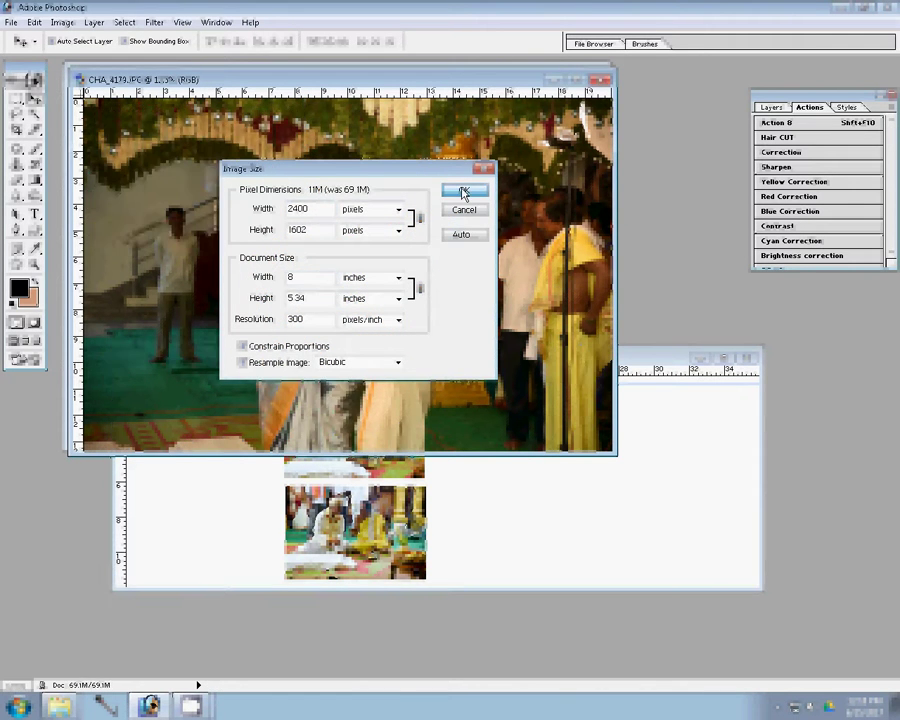
left_click(462, 191)
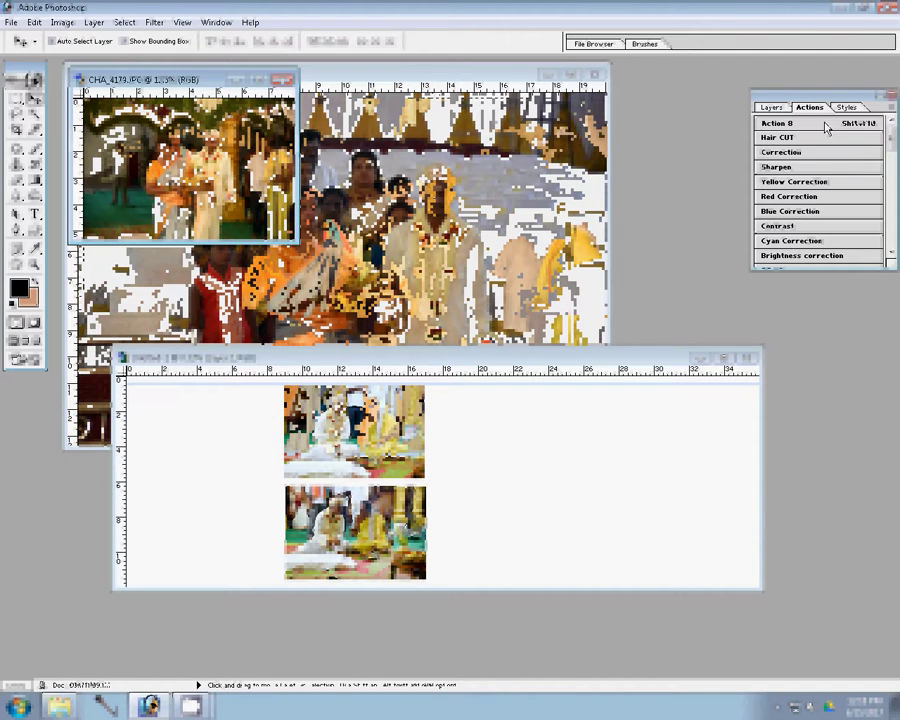
left_click(799, 155)
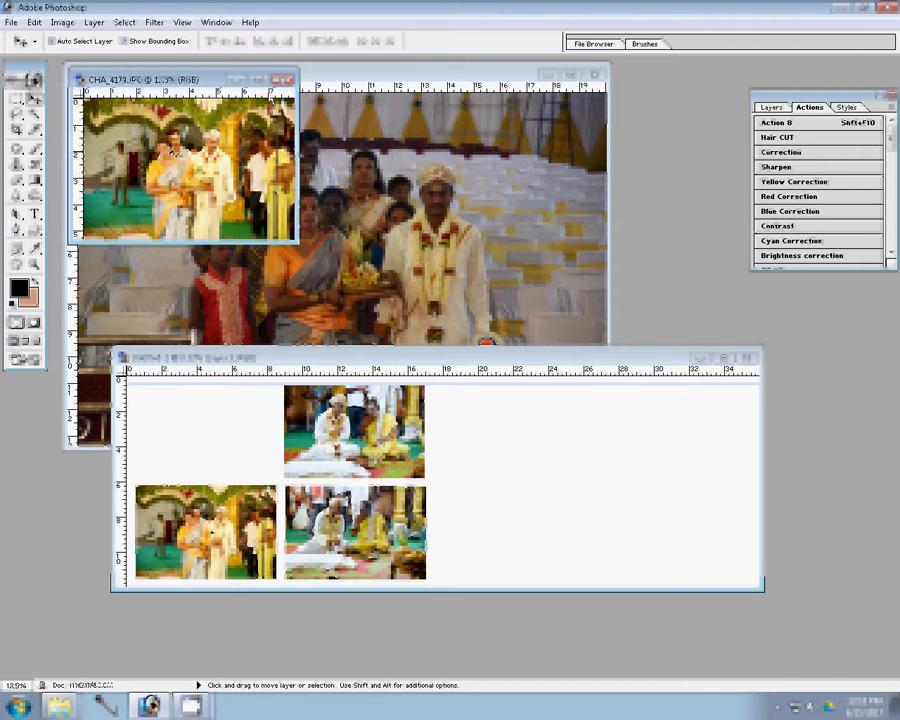
left_click(443, 272)
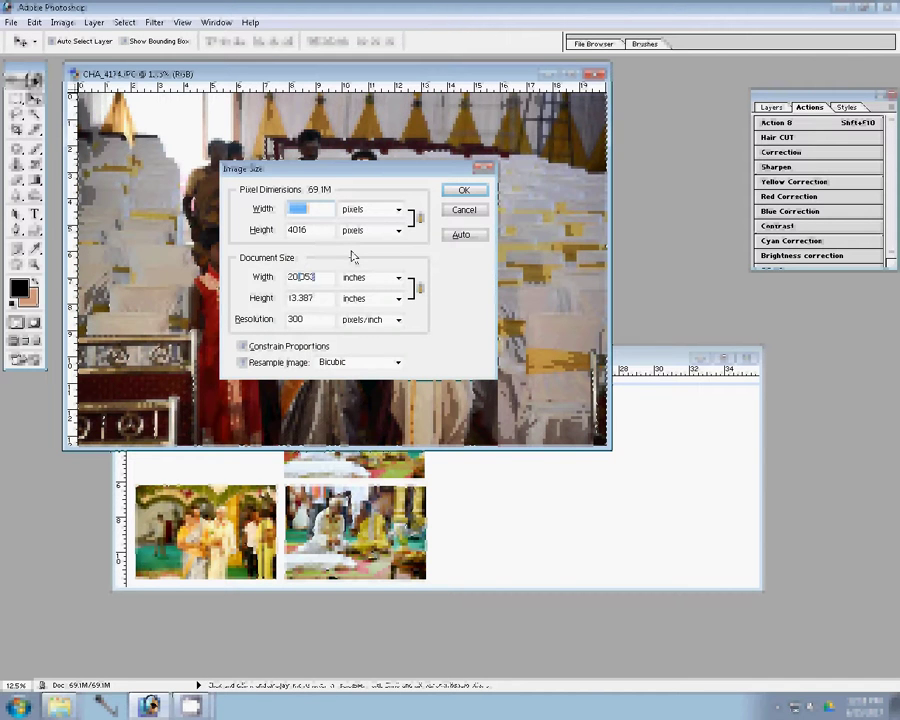
- Resize CHA_4174 to 2400 px, run Correction, place it top-left, and close it unsaved
type("2400")
left_click(463, 190)
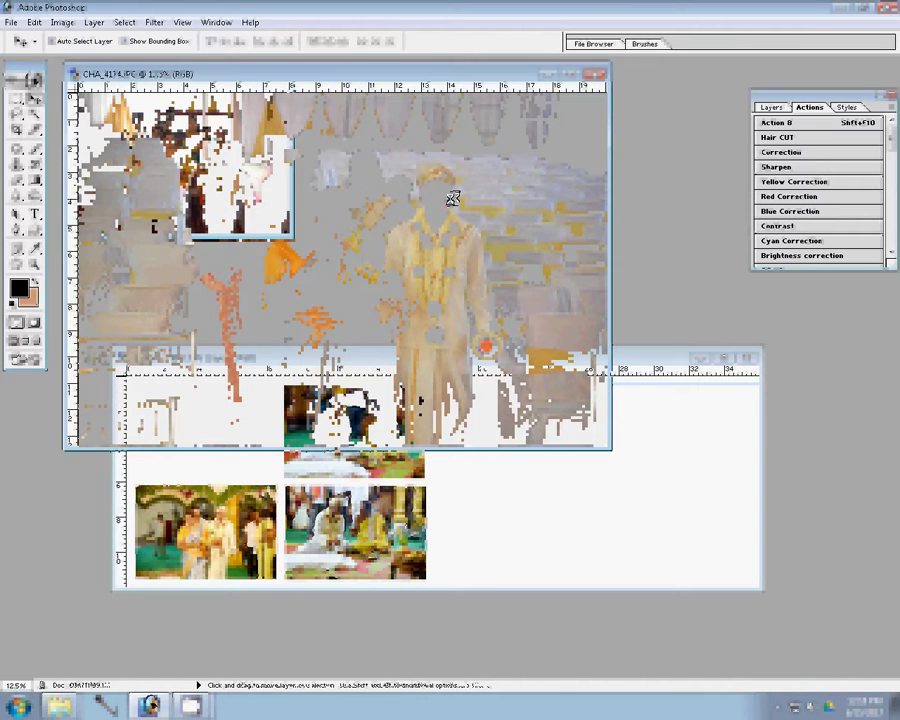
left_click(842, 146)
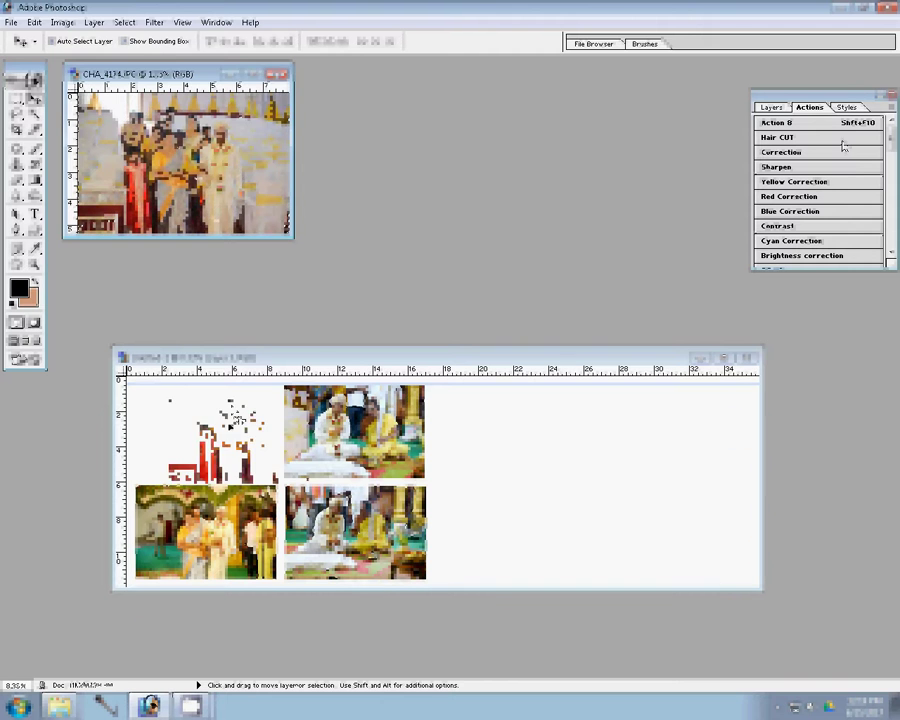
left_click_drag(210, 427, 194, 422)
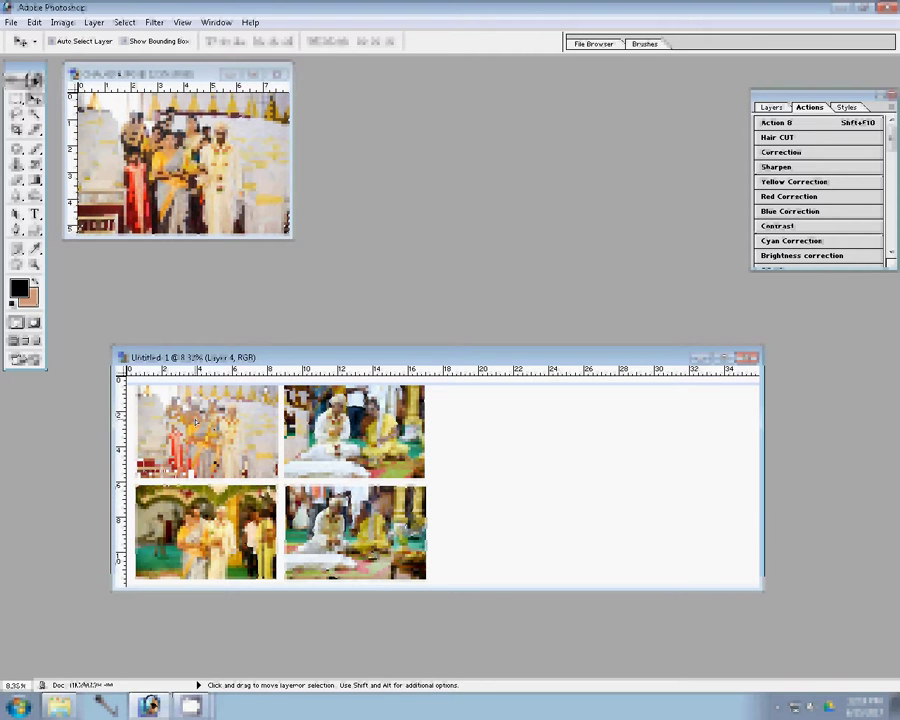
left_click(134, 214)
key("ctrl+w")
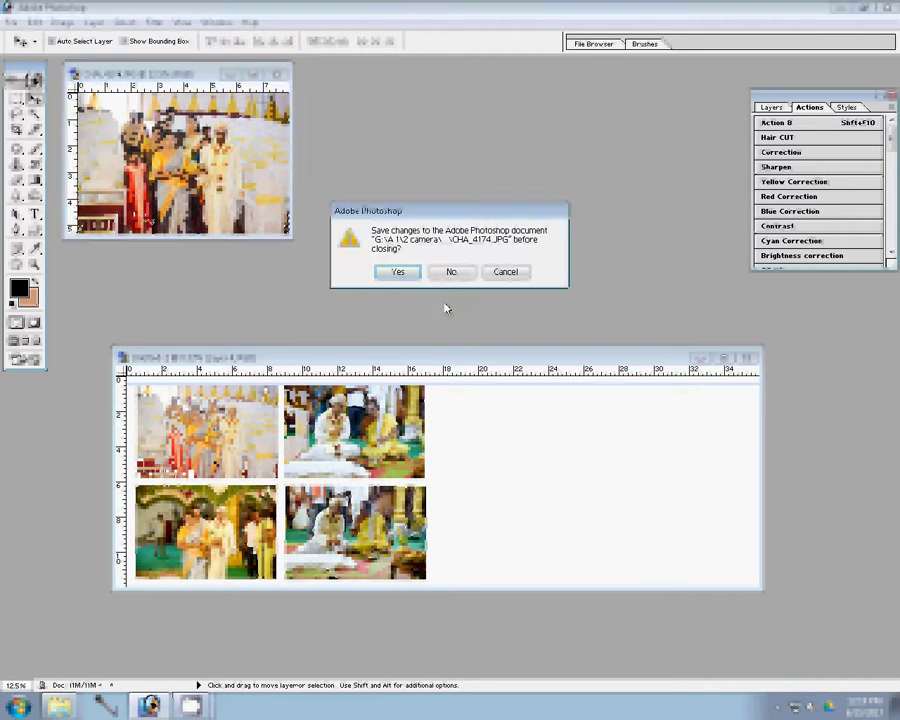
left_click(448, 272)
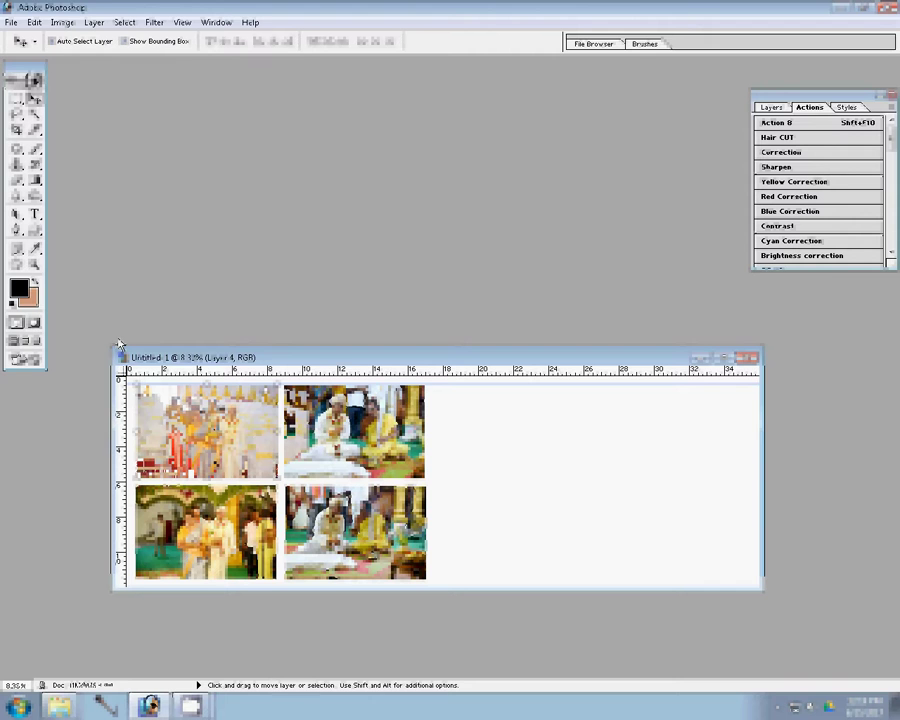
- Move photos CHA_4174, 4179, 4183 and 4184 into the delete folder
left_click(60, 710)
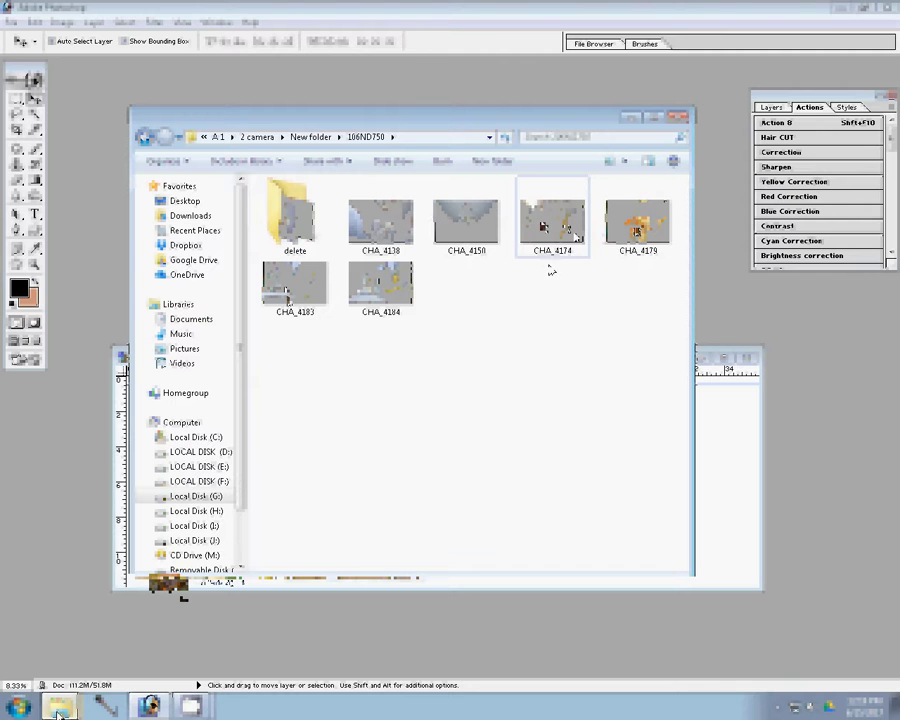
left_click_drag(549, 262, 290, 240)
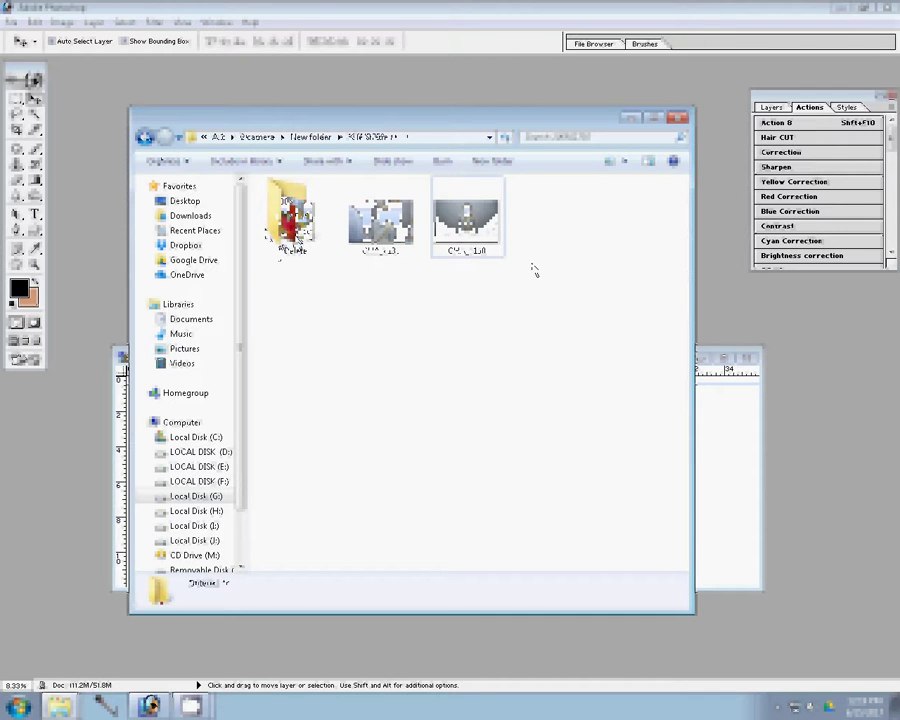
key("BackSpace")
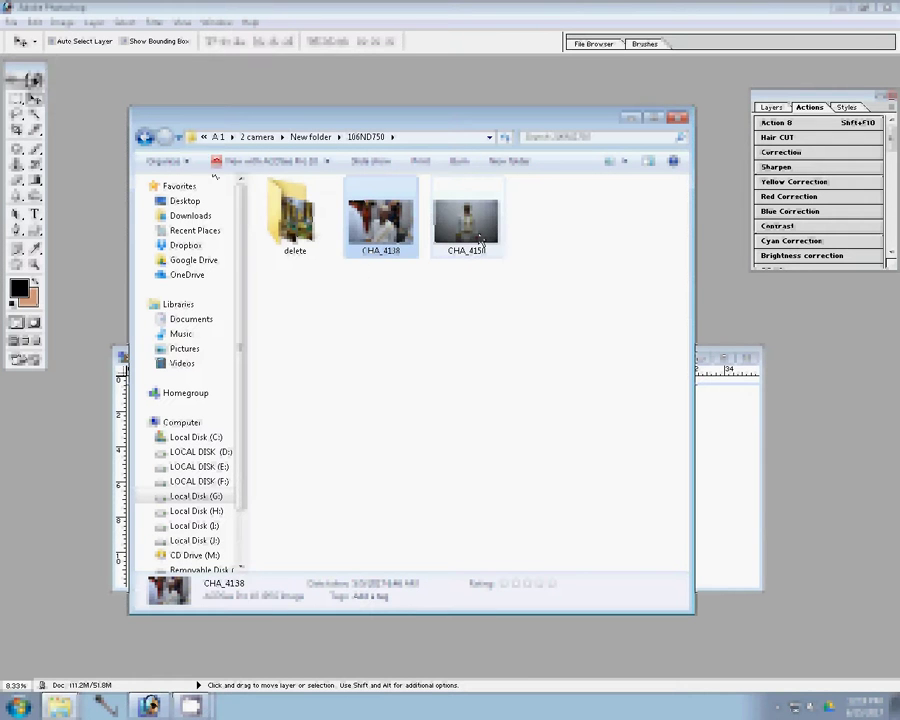
key("BackSpace")
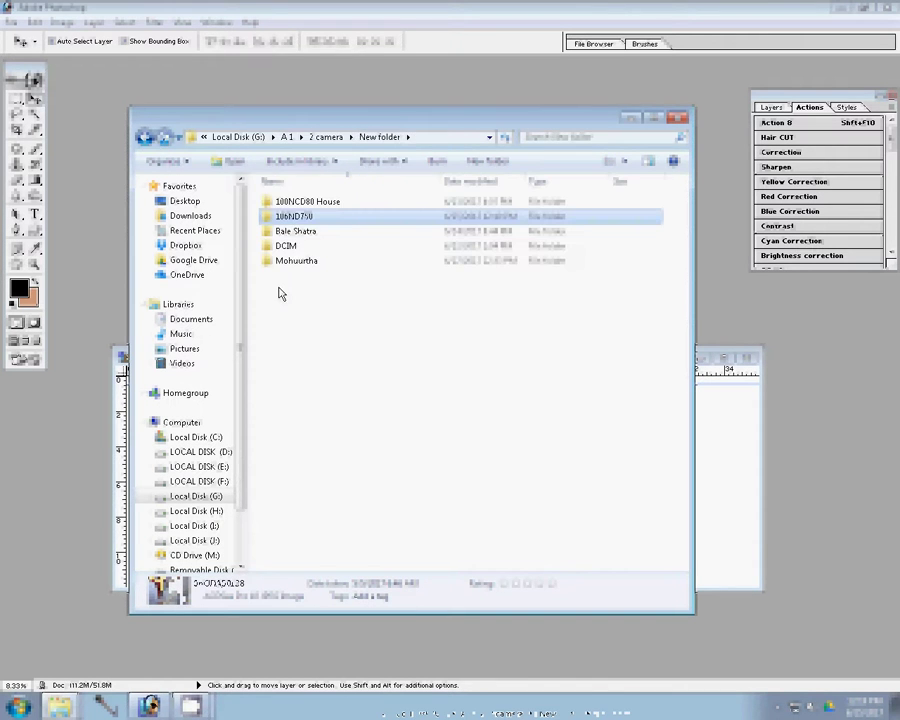
double_click(292, 231)
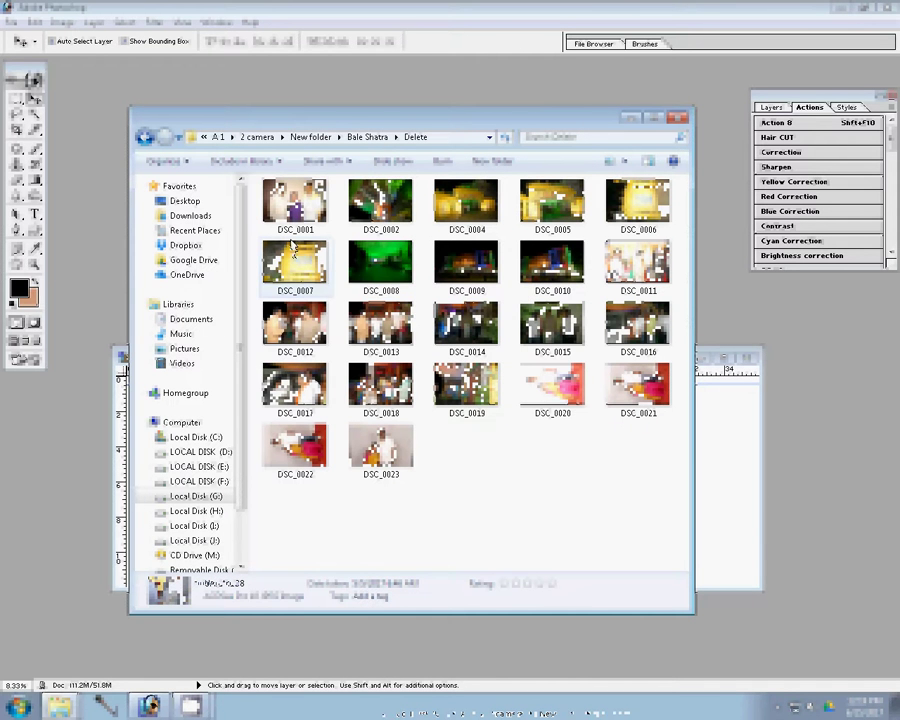
- Open the Mohuurtha\106ND750 folder and select photos CHA_4186 and CHA_4188
left_click(145, 138)
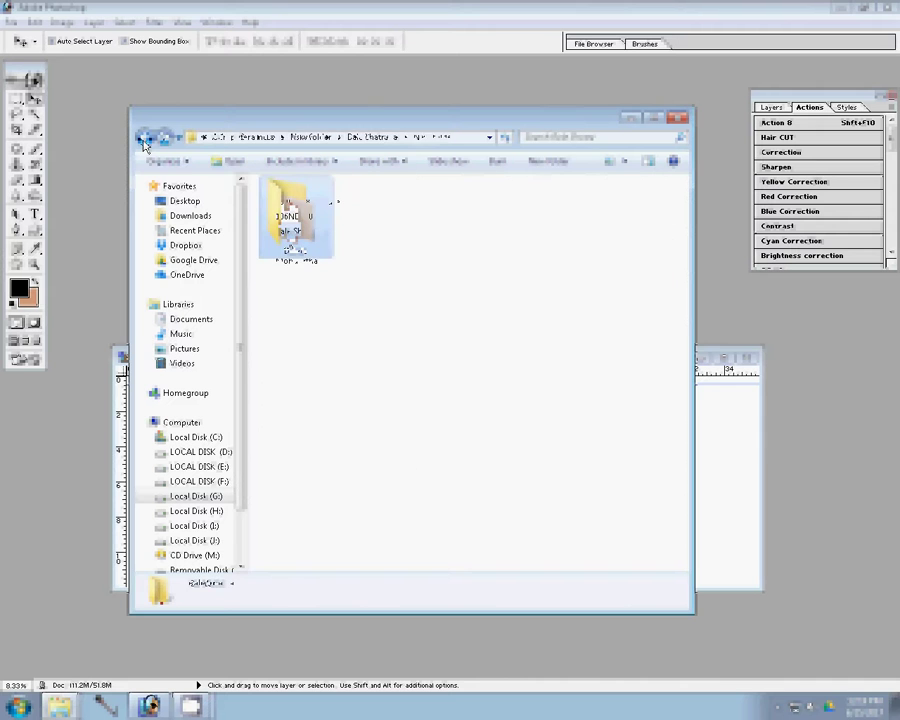
left_click(145, 138)
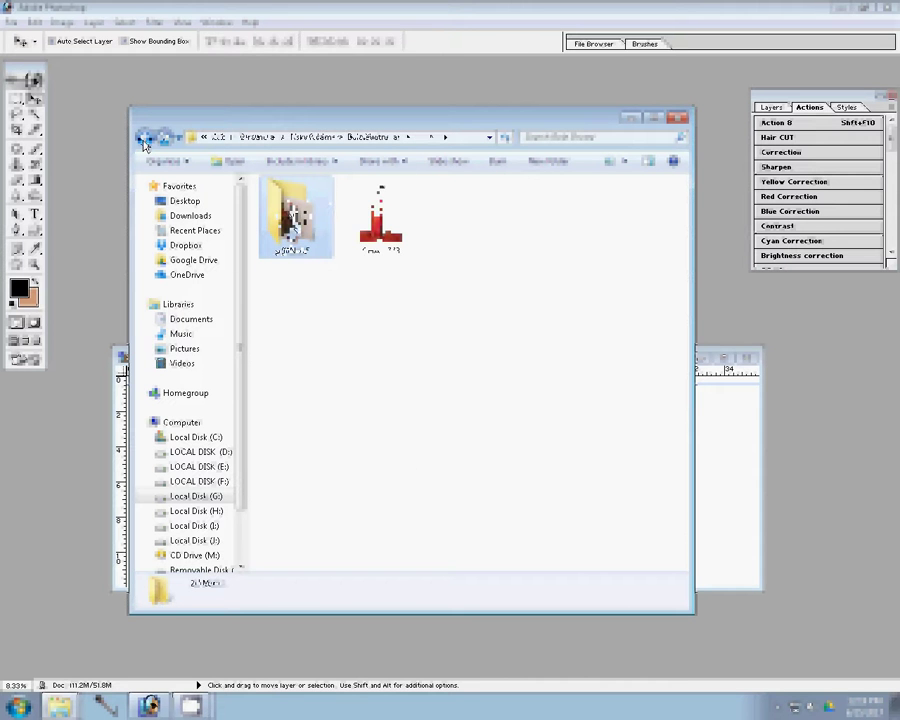
left_click(145, 138)
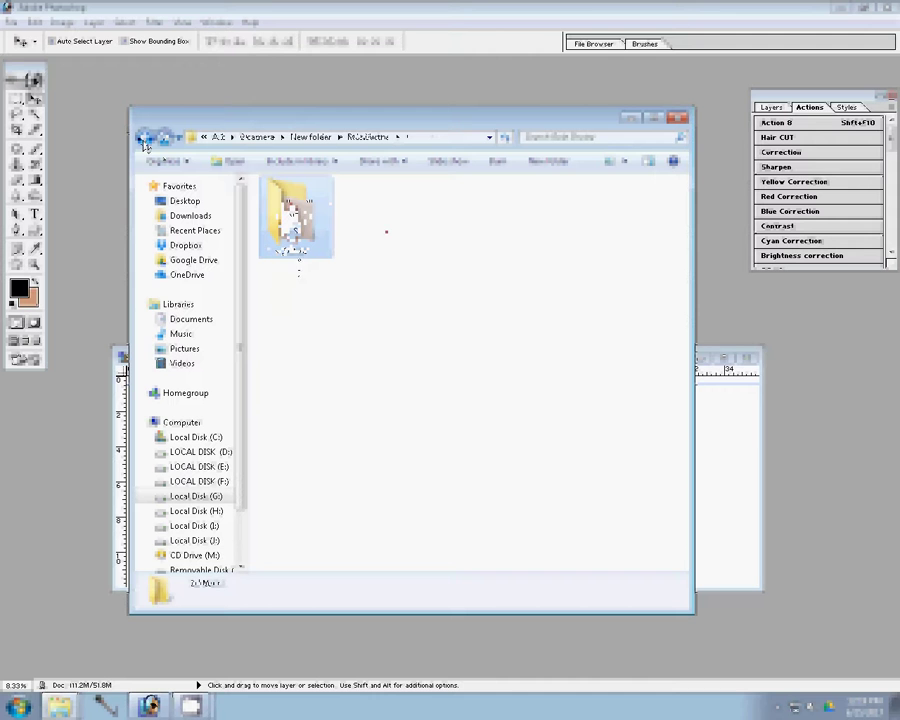
double_click(293, 212)
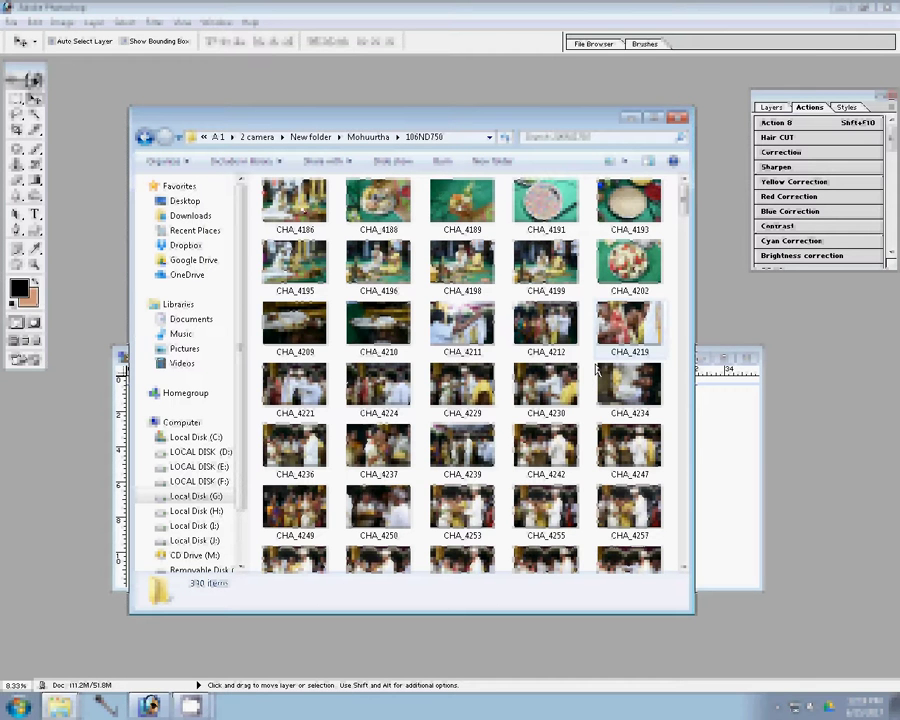
left_click(378, 205, "shift")
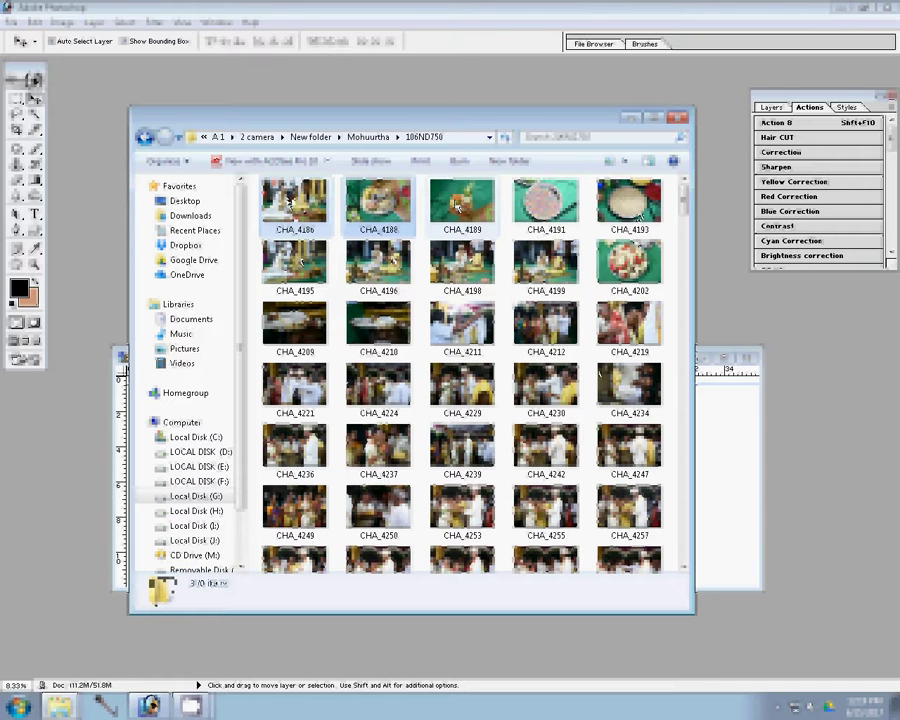
- Open CHA_4186, resize it, place it as the fifth album photo, and close it unsaved
left_click_drag(802, 324, 802, 318)
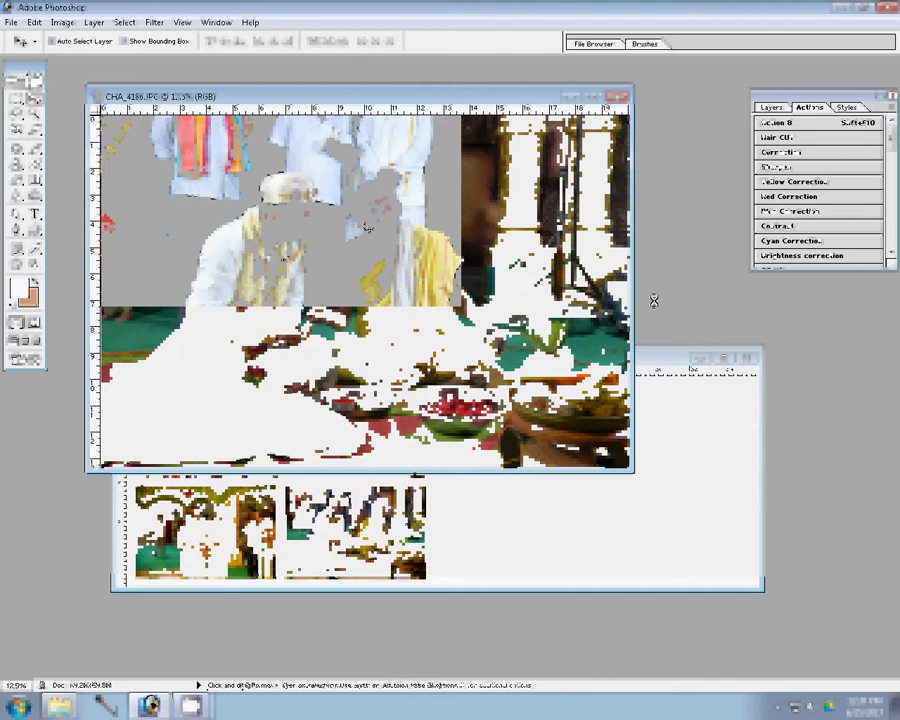
key("ctrl+alt+i")
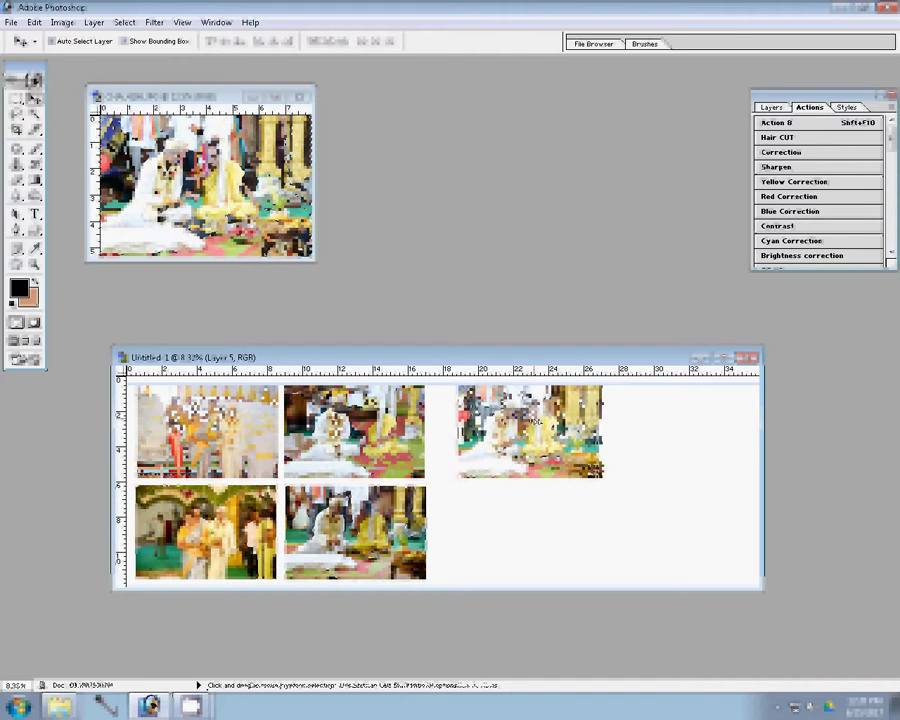
left_click_drag(531, 421, 540, 424)
left_click(299, 96)
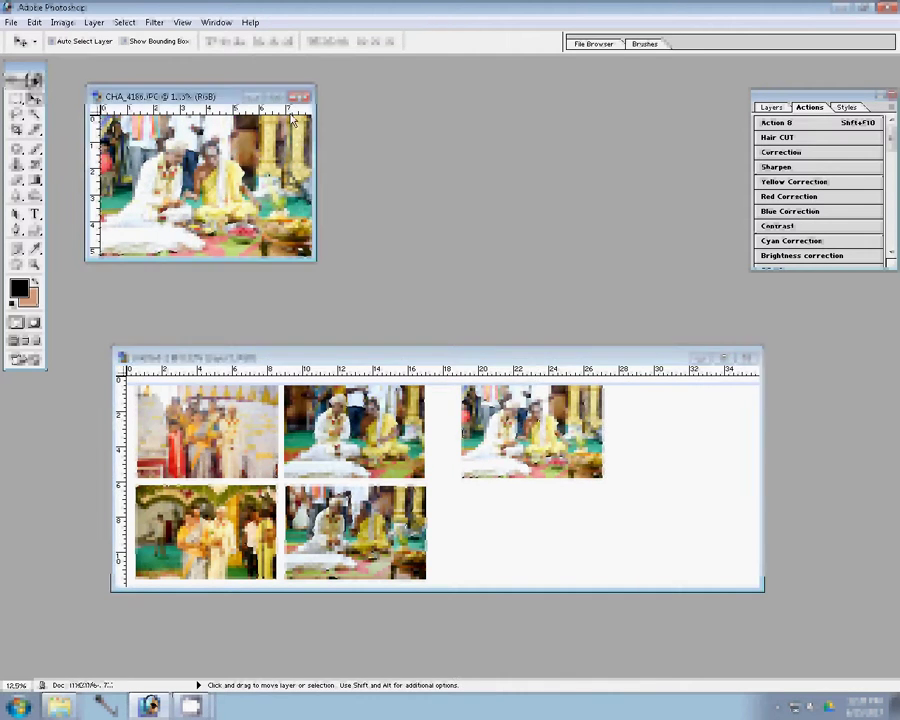
left_click(452, 272)
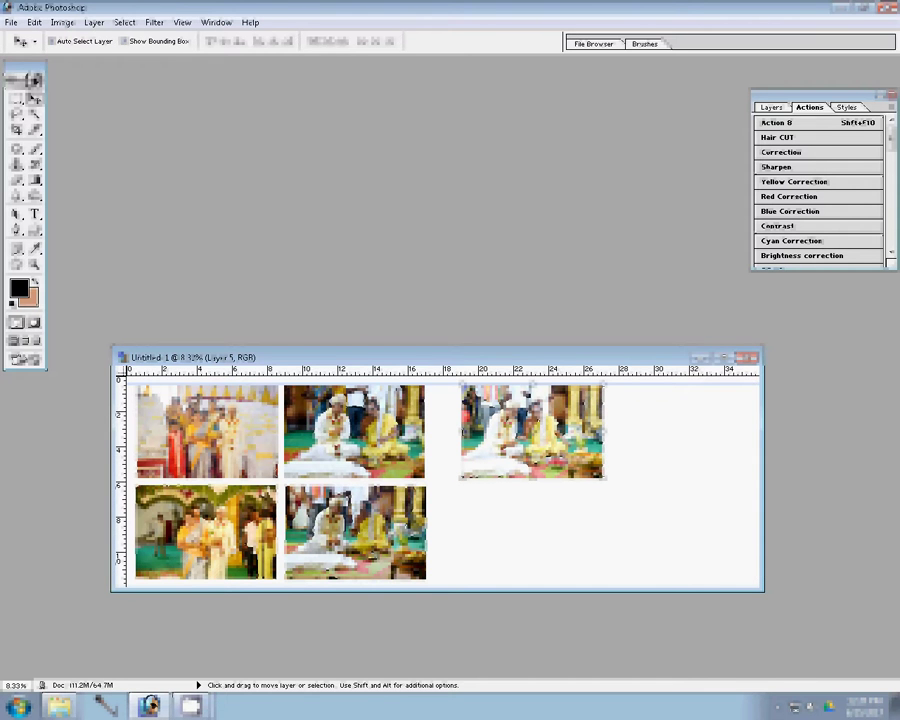
- Create a folder named Delete in 106ND750 and select photo CHA_4202
key("alt+Tab")
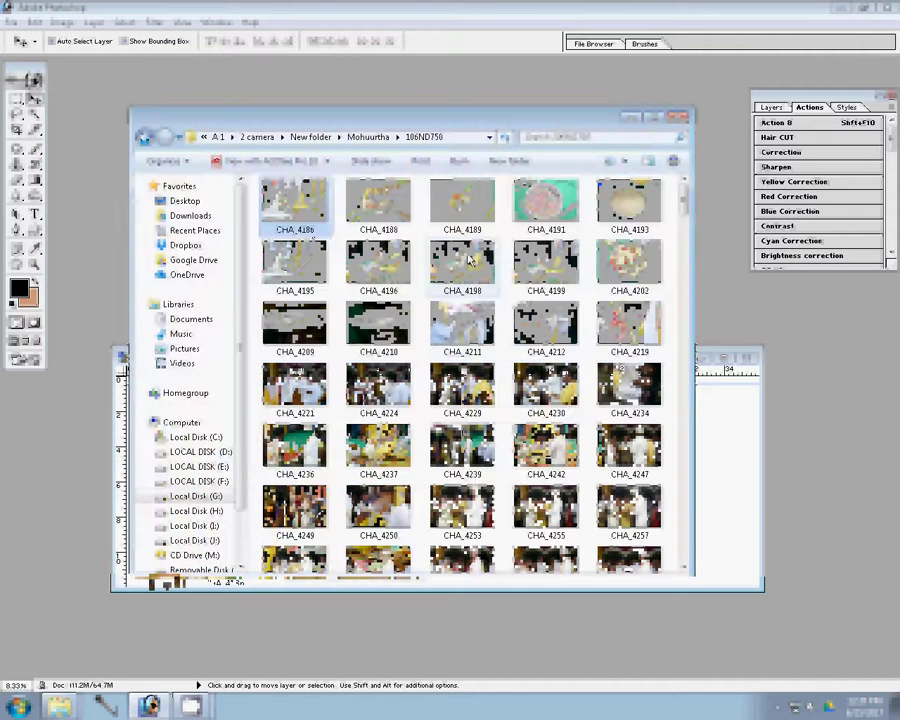
left_click(505, 163)
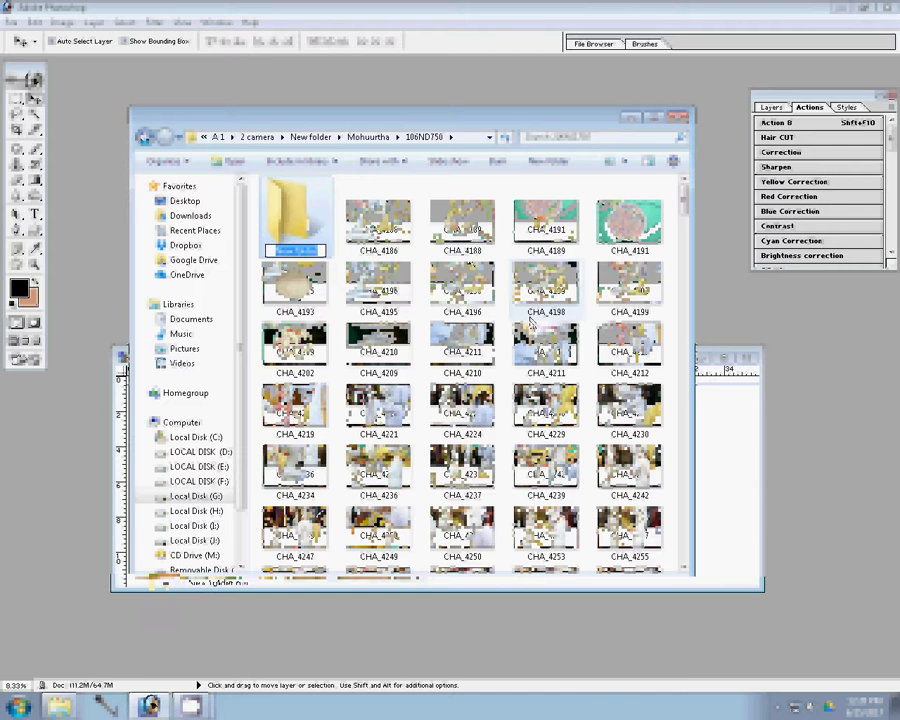
type("D")
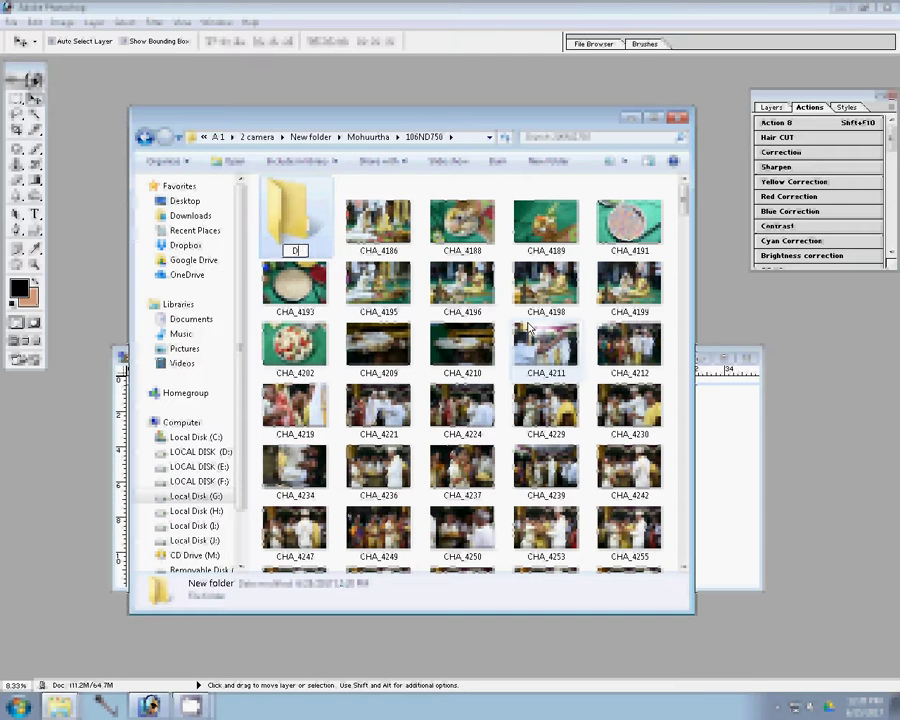
type("ay")
key("BackSpace")
key("BackSpace")
type("el")
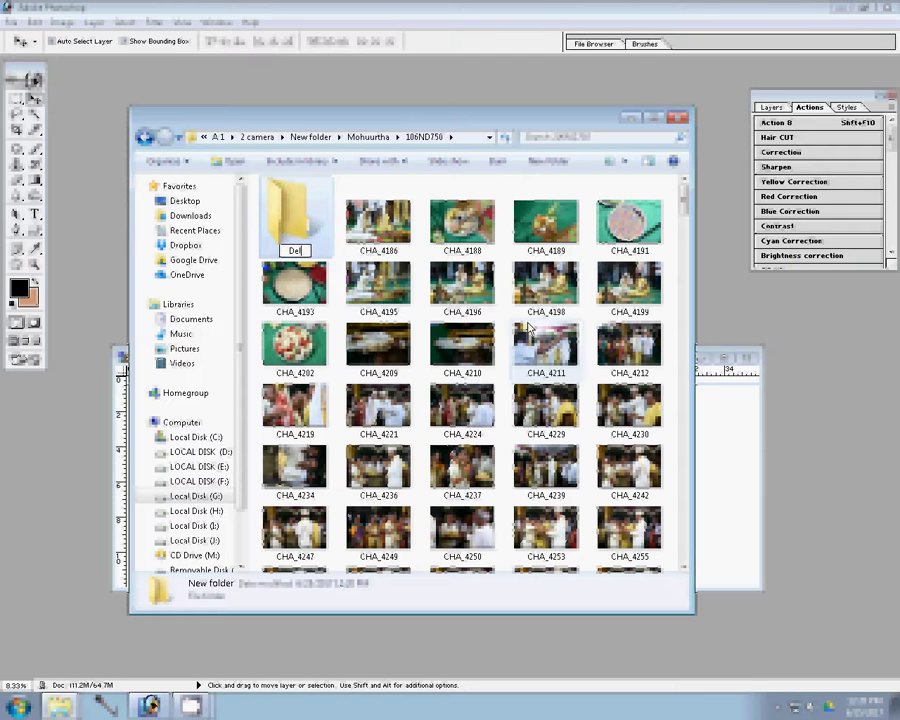
type("ete")
key("ctrl+a")
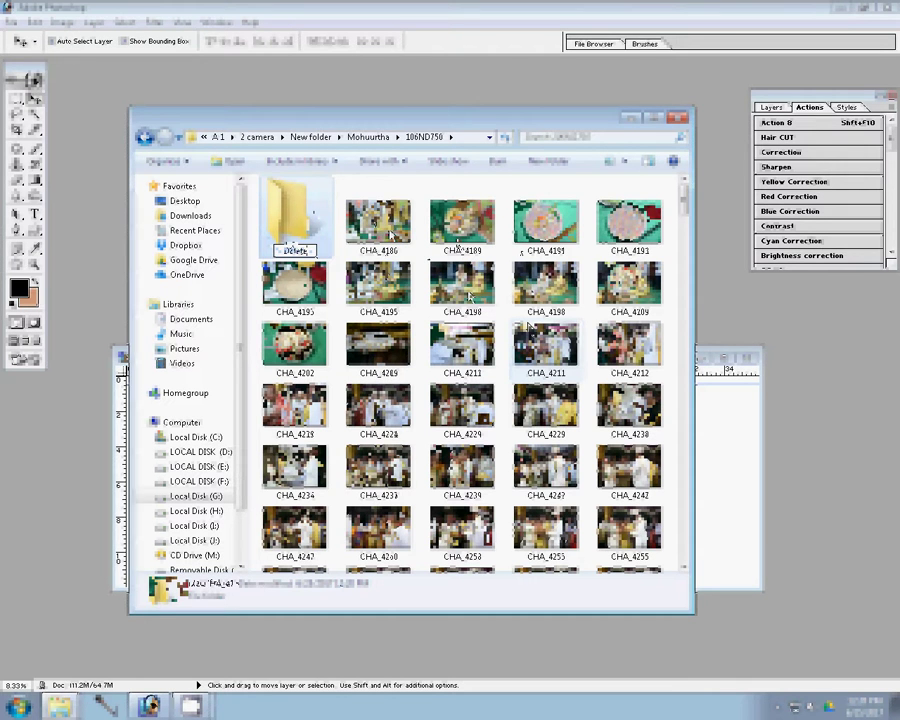
key("Return")
left_click(629, 310, "ctrl")
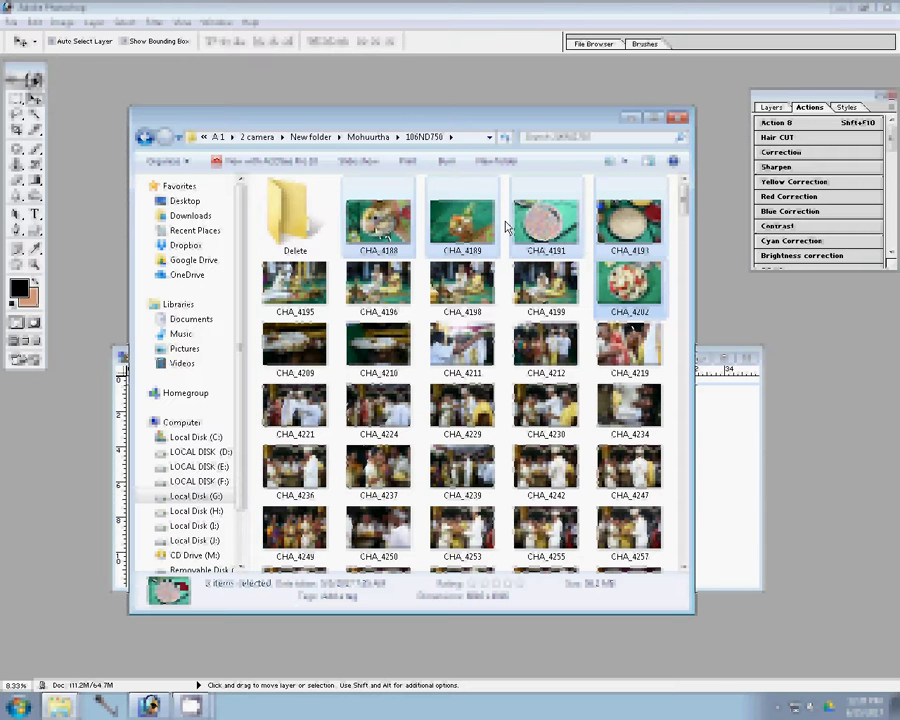
- Switch back to Photoshop with CHA_4202 and the other chosen photos open
left_click(778, 427)
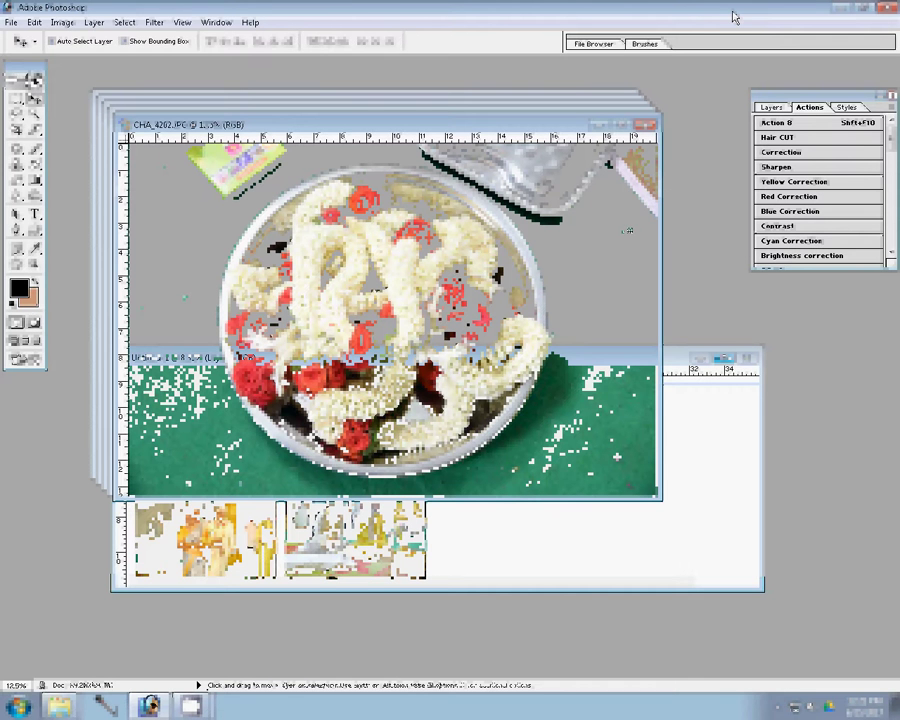
- Trace the round flower plate with a Pen path and convert it to a selection
key("p")
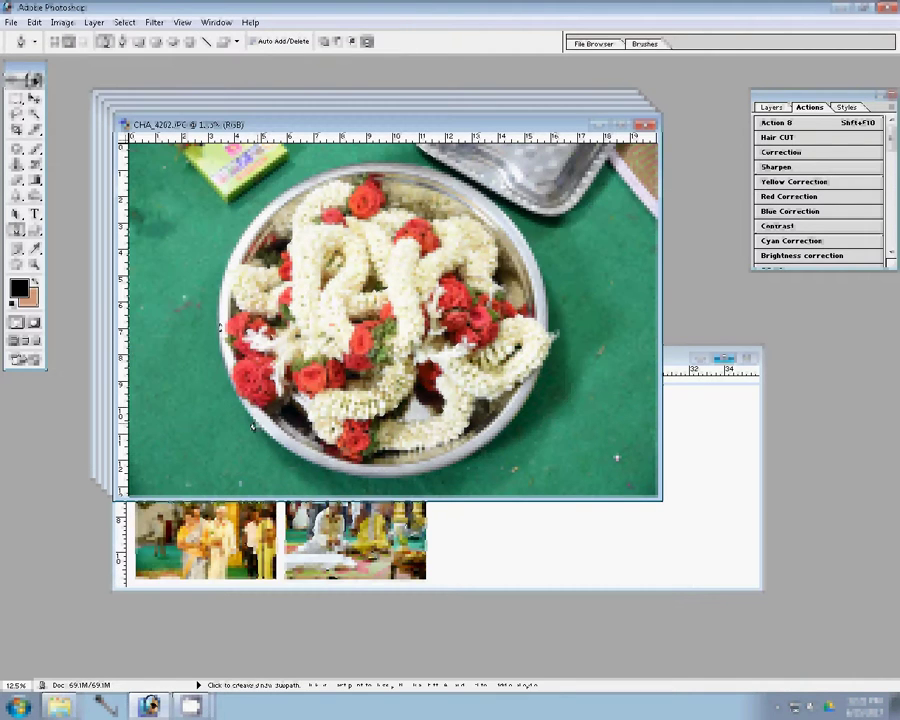
left_click(242, 248)
left_click(287, 197)
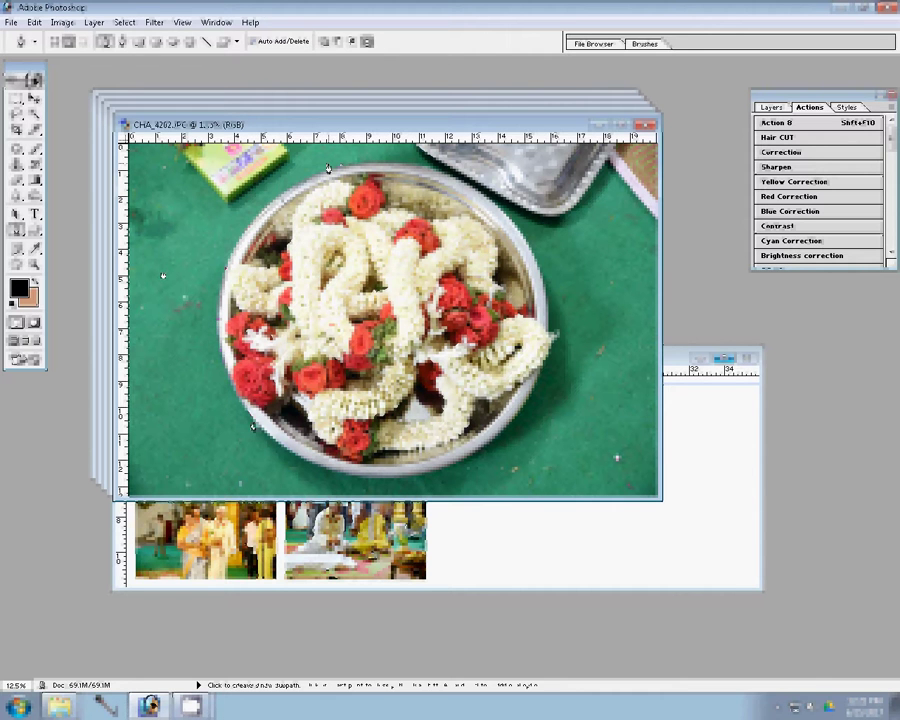
left_click(327, 167)
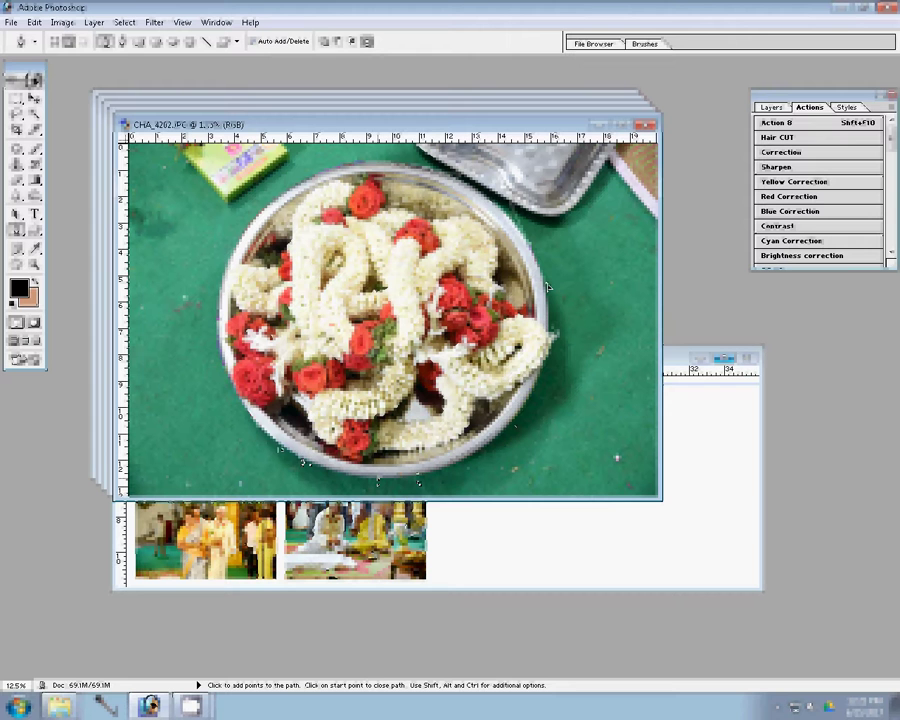
right_click(406, 262)
left_click(445, 300)
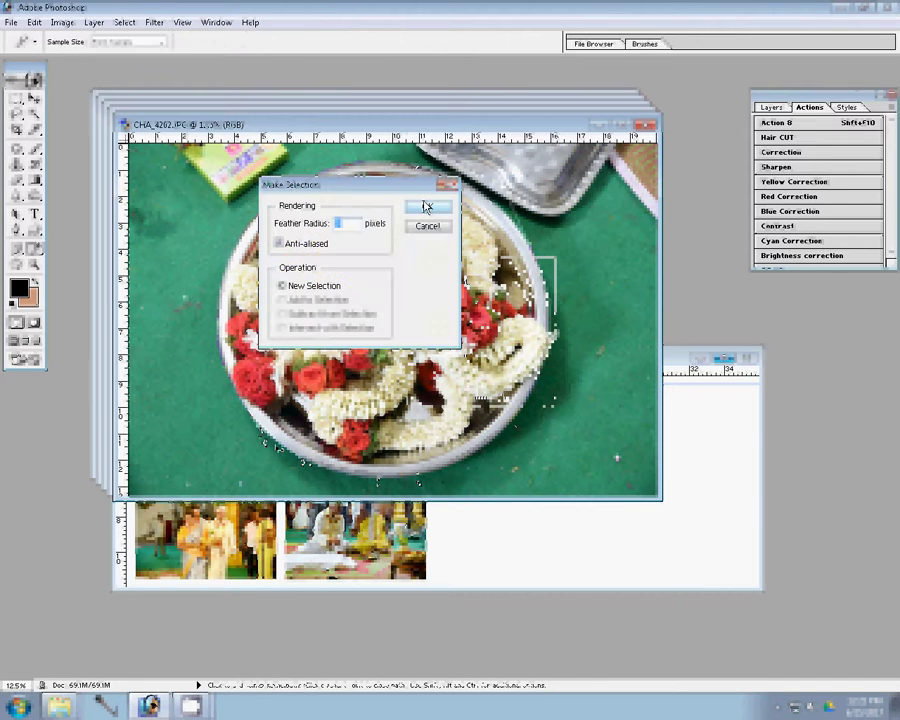
left_click(426, 207)
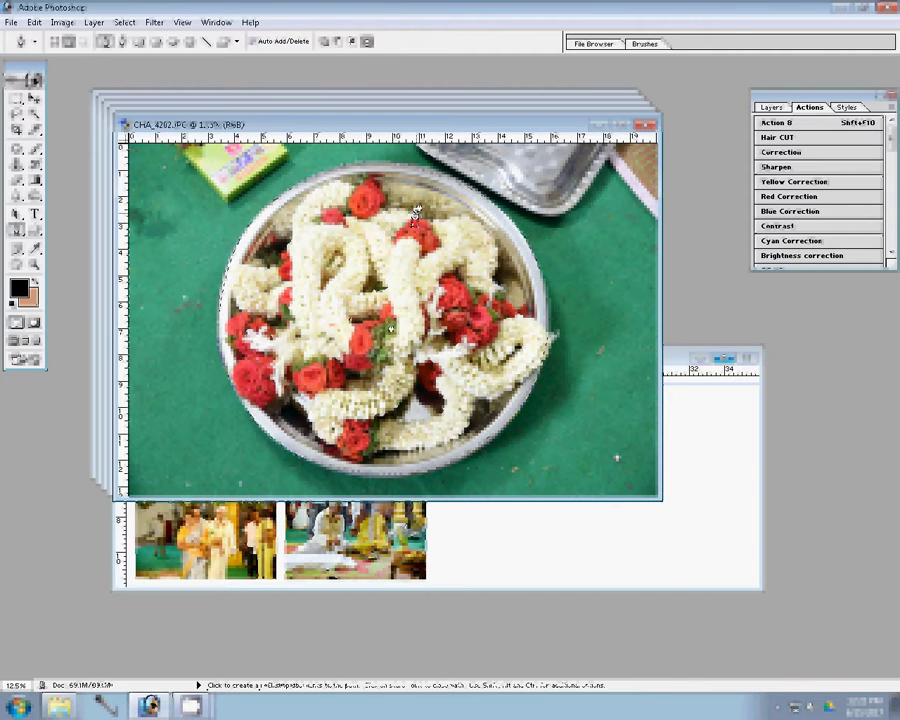
- Brighten the plate with Levels, drop it onto the album page, and shrink it
key("ctrl+l")
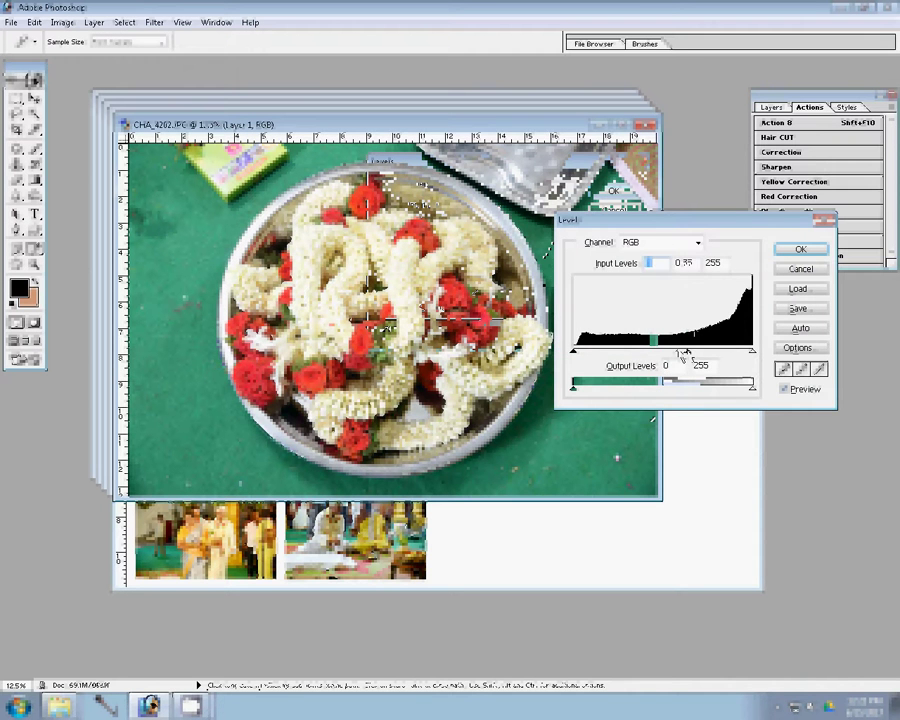
key("Tab")
key("Return")
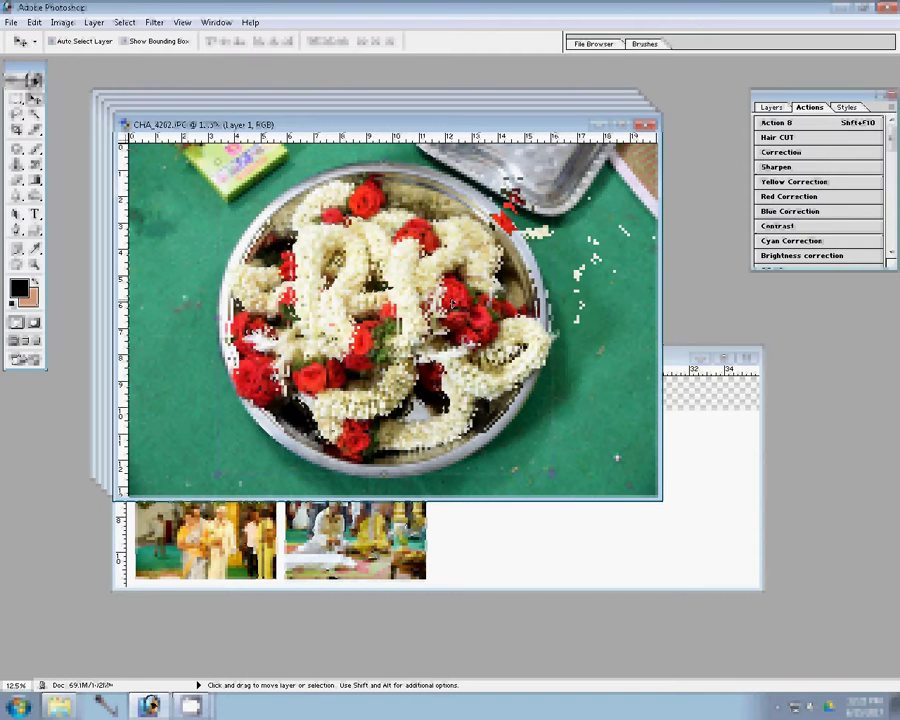
left_click(710, 490)
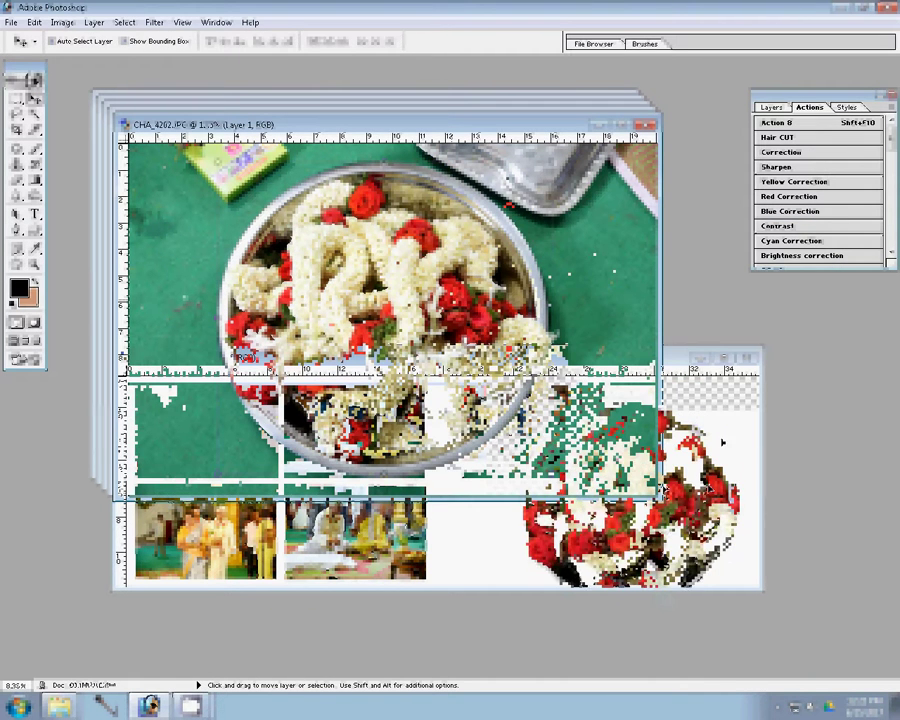
key("ctrl+t")
left_click_drag(679, 464, 664, 480)
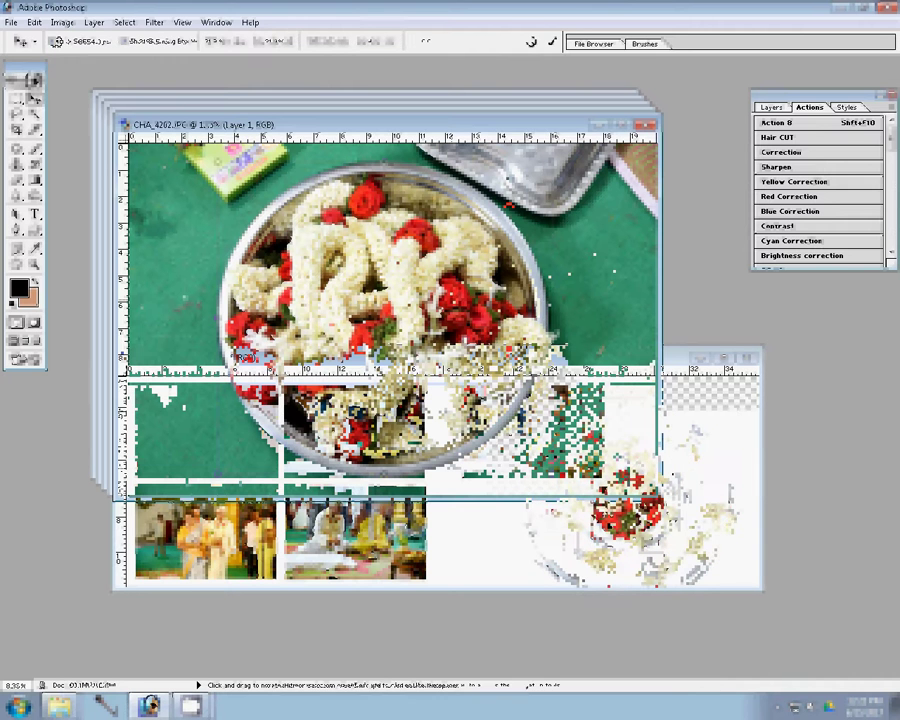
key("Return")
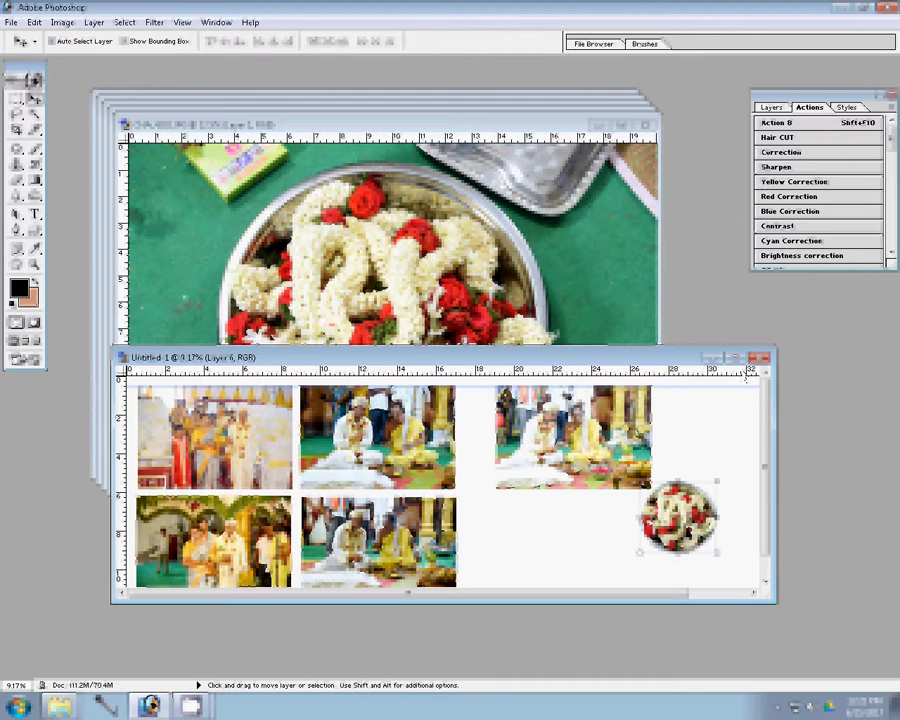
- Fit the album page on screen and move the round flower photo to the lower right
key("z")
left_click(333, 43)
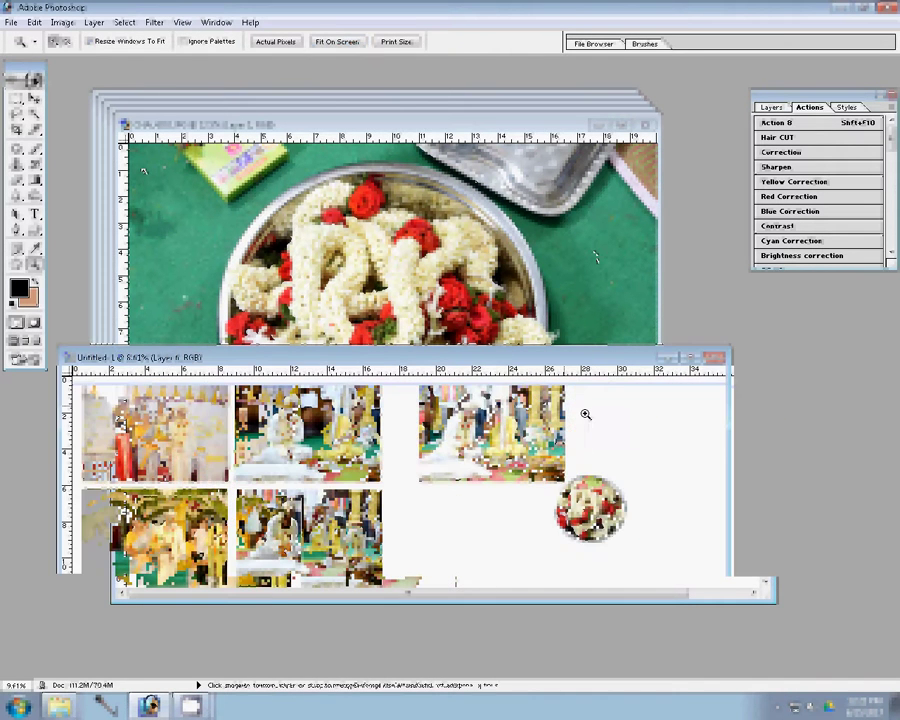
key("v")
left_click_drag(590, 523, 590, 580)
left_click_drag(595, 258, 617, 457)
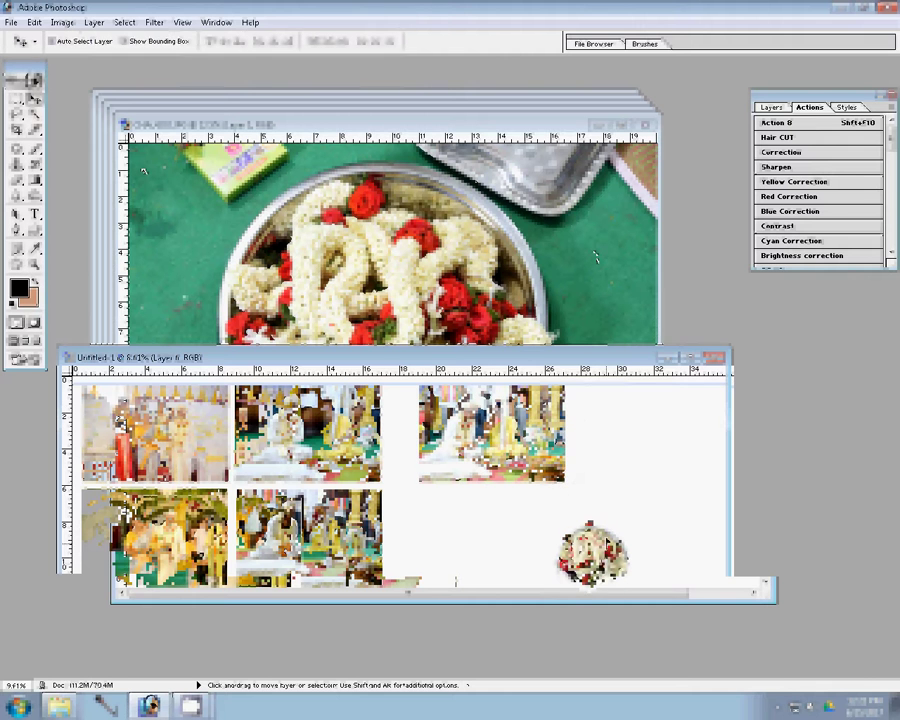
- Close CHA_4202 unsaved, apply Image Size to CHA_4193, and fit it on screen
key("ctrl+w")
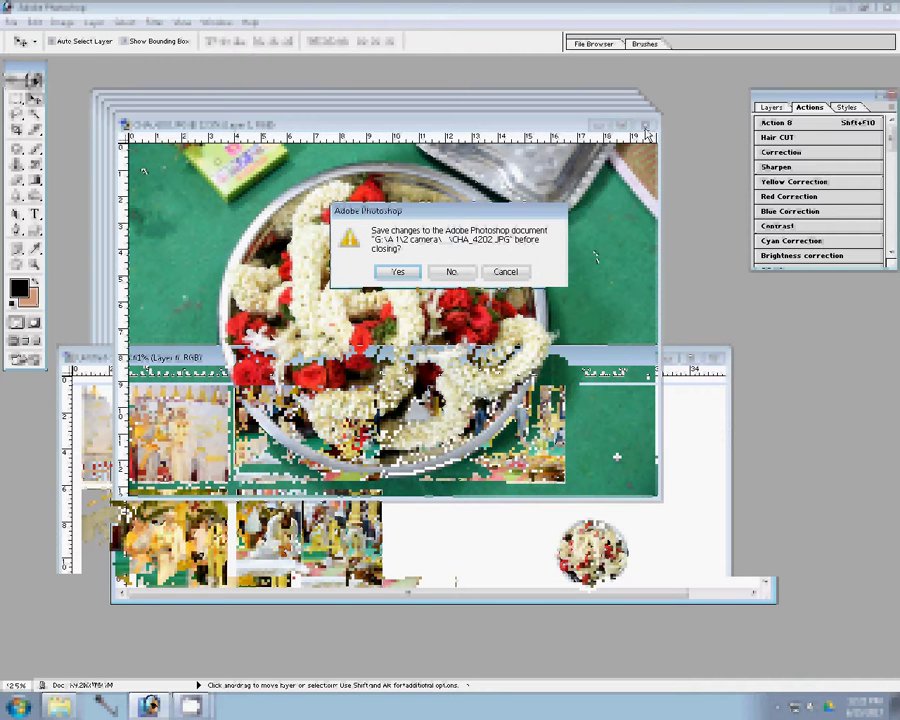
key("n")
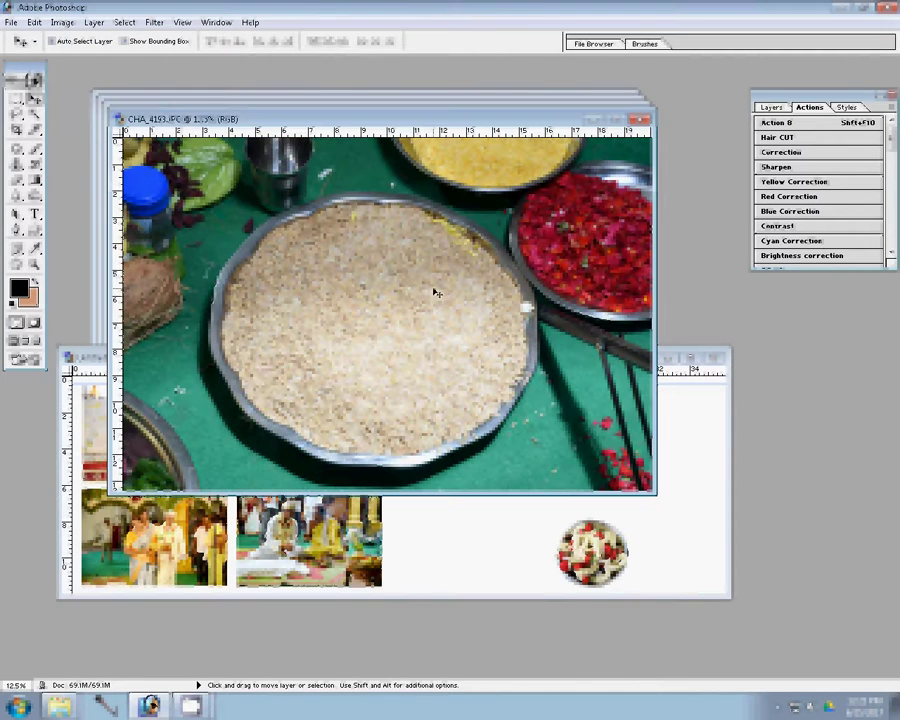
key("ctrl+alt+i")
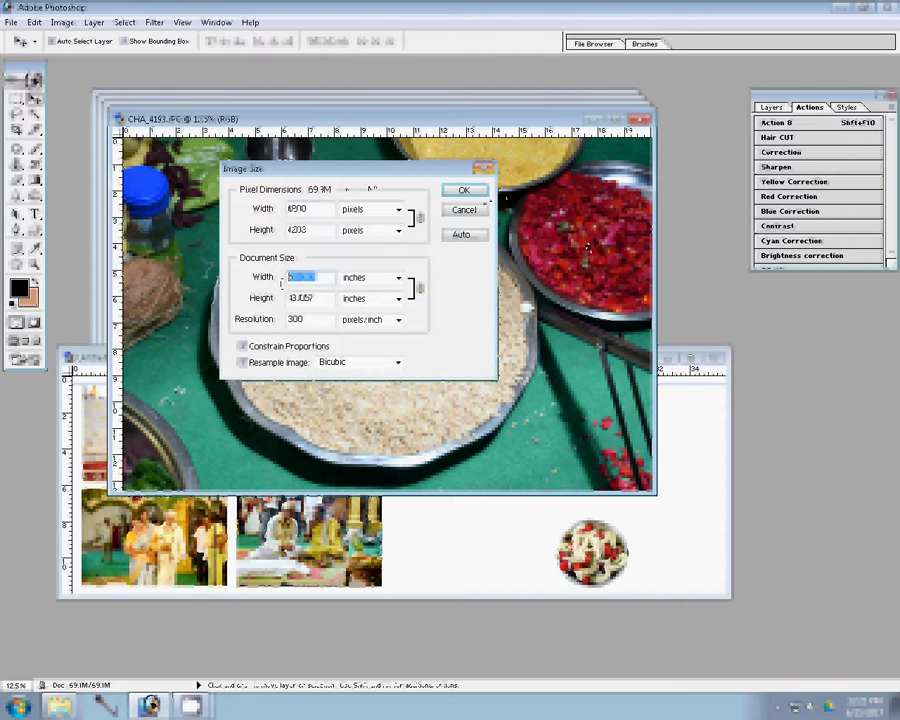
left_click(478, 192)
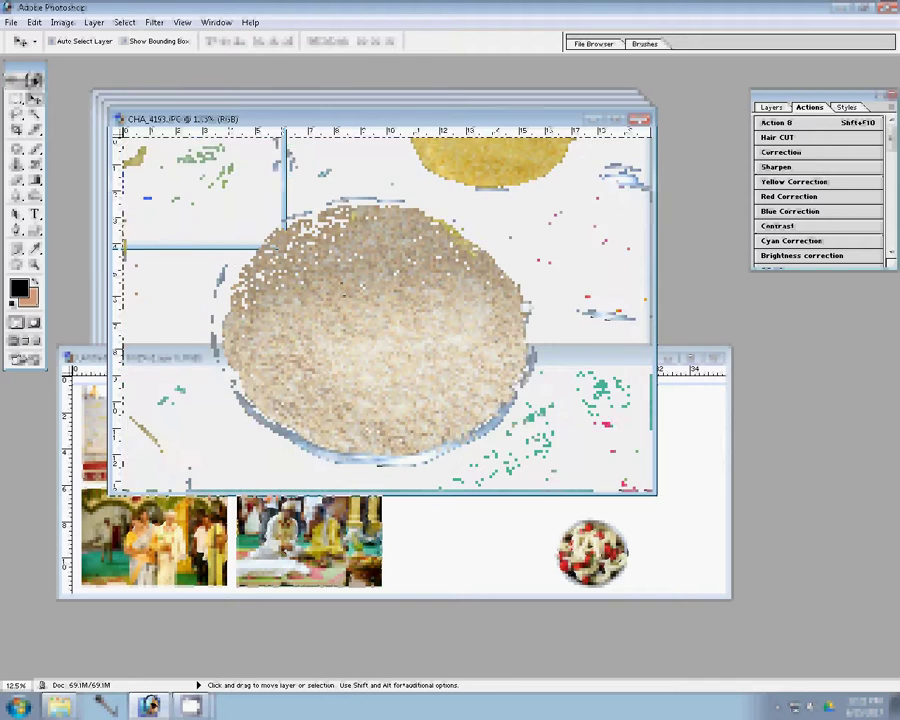
key("z")
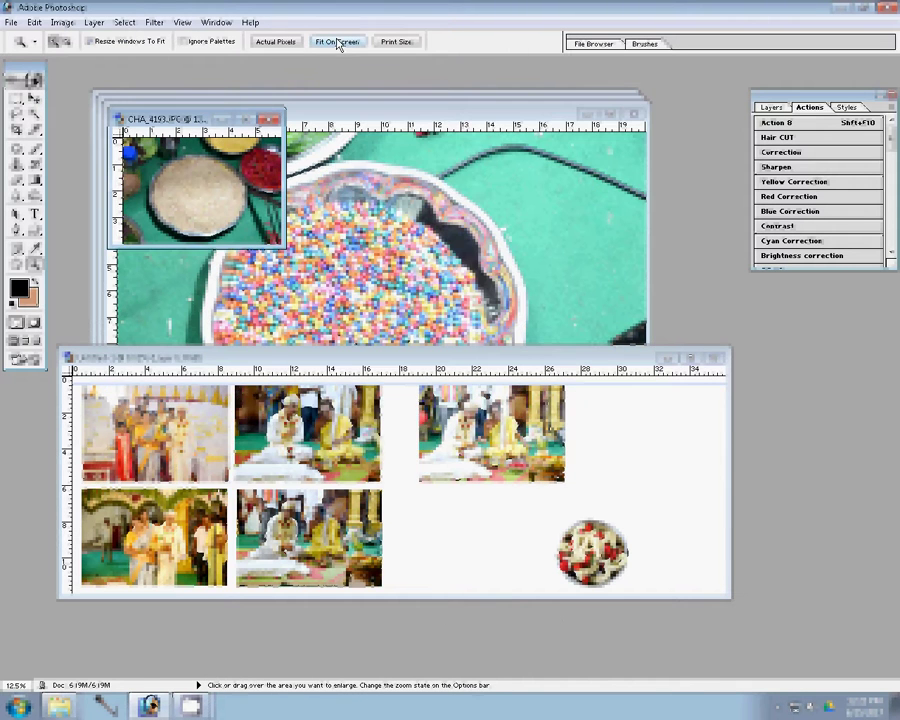
left_click(338, 42)
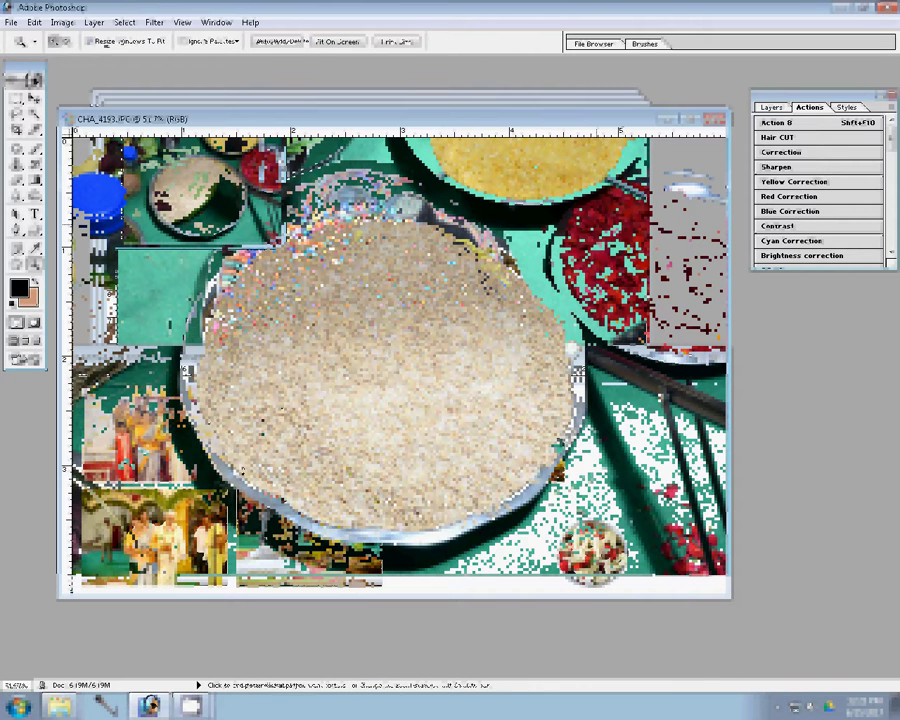
key("p")
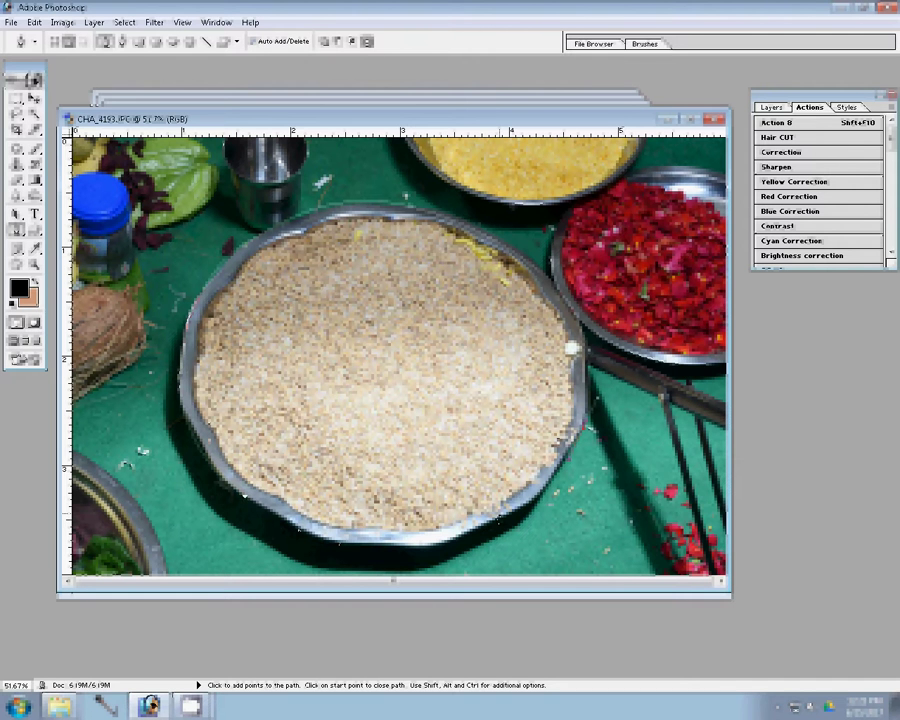
- Turn the traced rice-plate path into a selection and copy it to a new layer
right_click(321, 288)
left_click(392, 352)
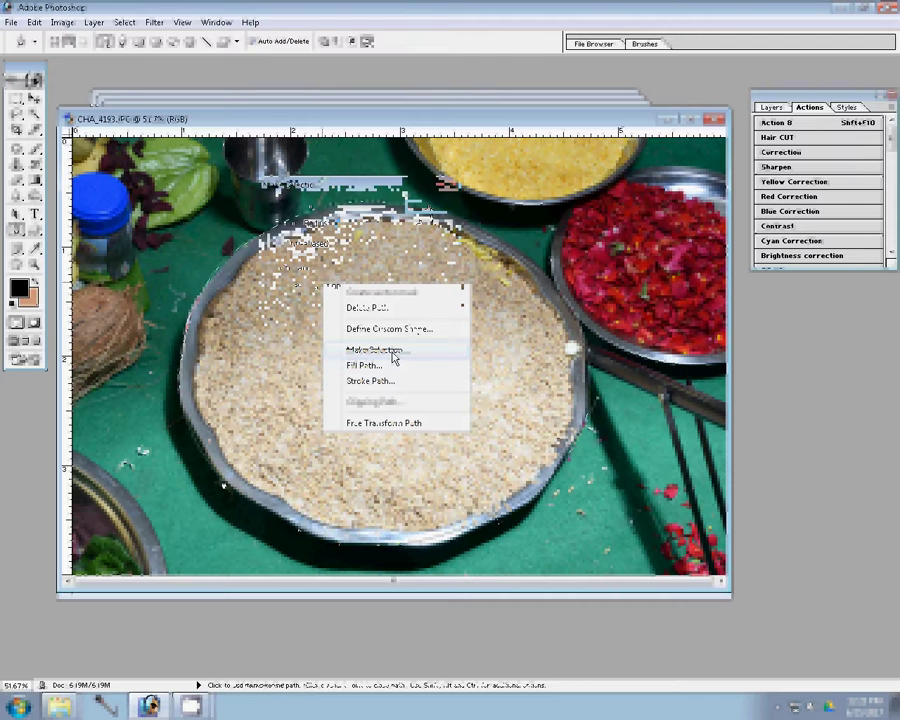
key("ctrl+j")
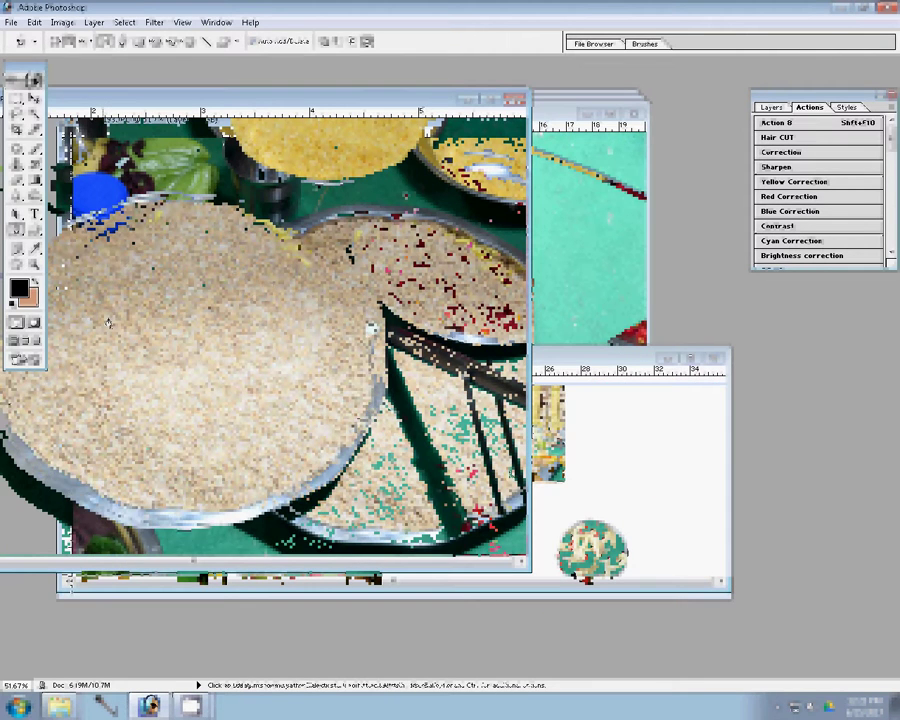
- Drag the rice oval onto the album page, then close the rice photo
key("v")
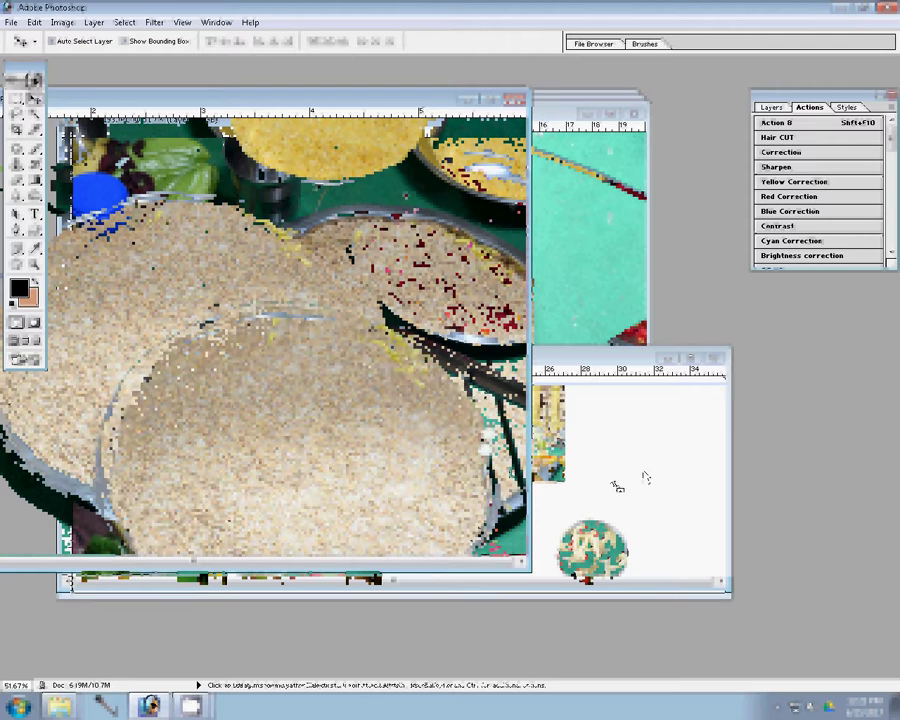
left_click_drag(617, 487, 530, 540)
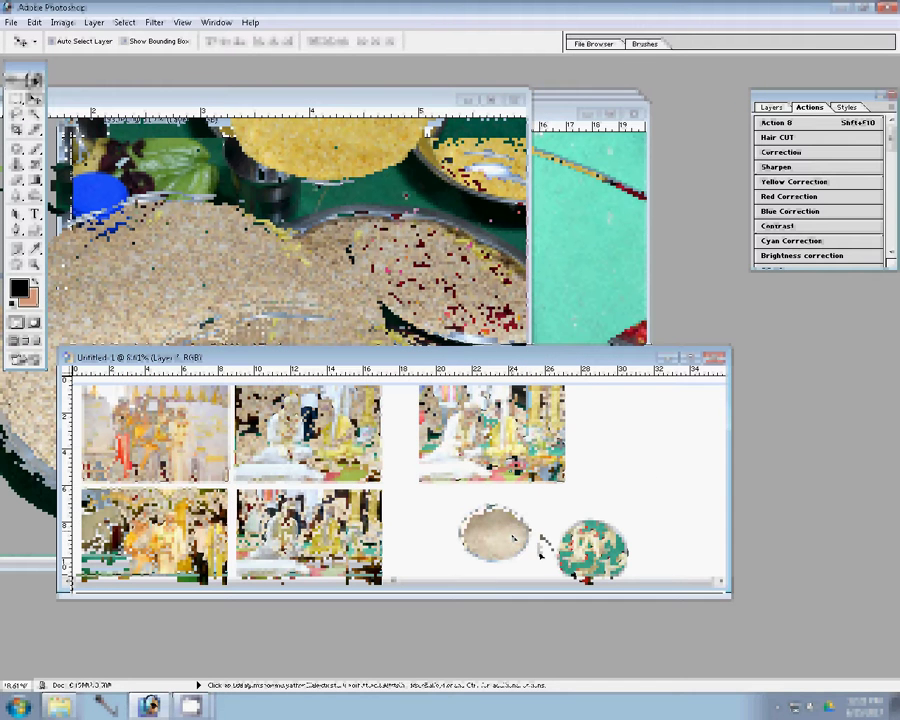
key("ctrl+Tab")
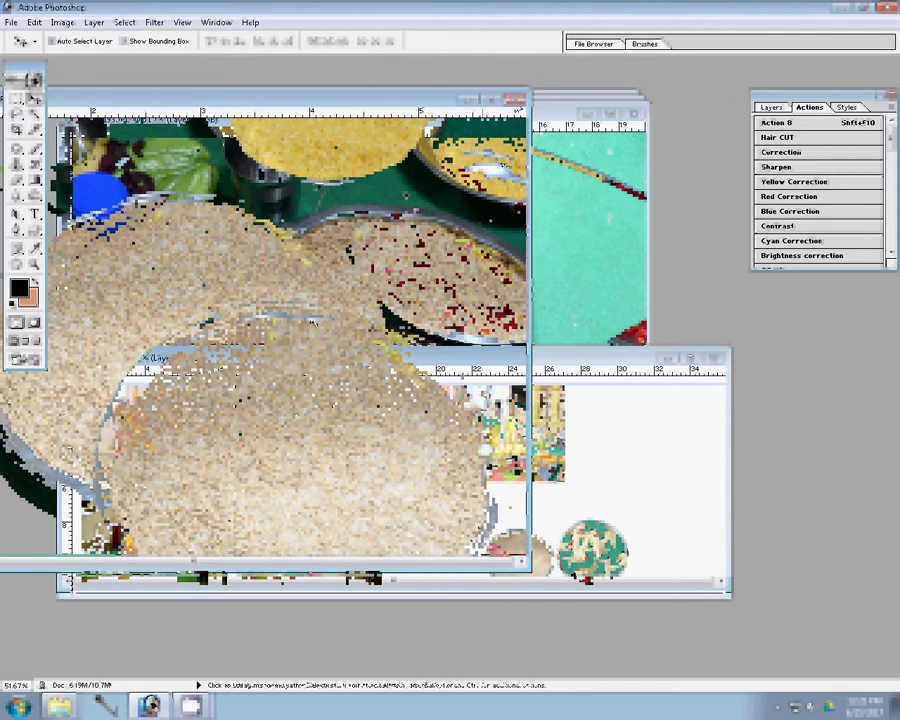
key("ctrl+w")
- Discard the rice photo's changes and darken the beads photo's midtones to gamma 0.65 in Levels
key("n")
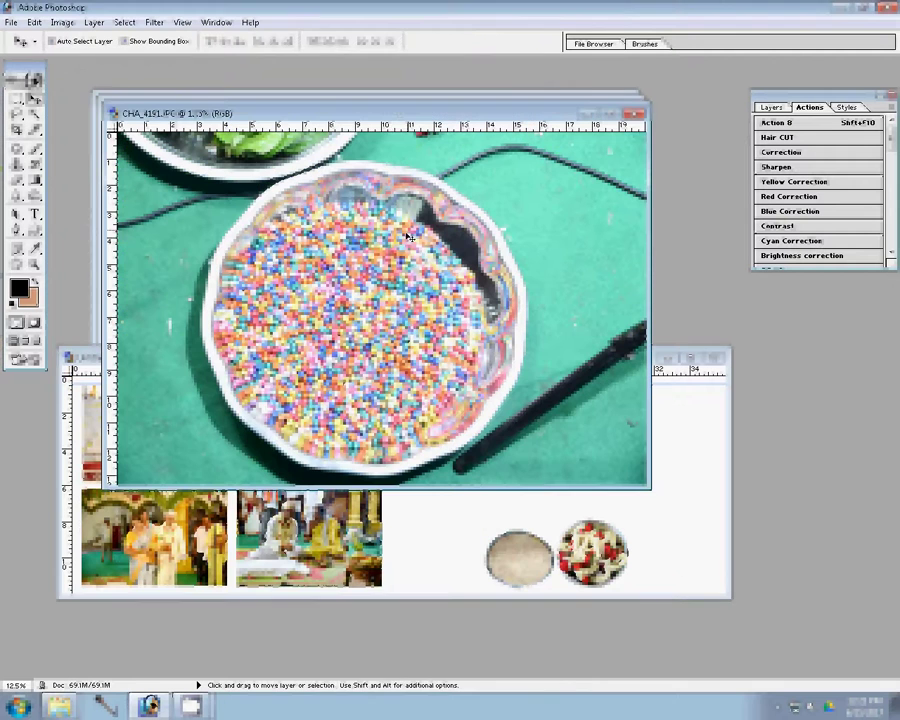
key("m")
key("p")
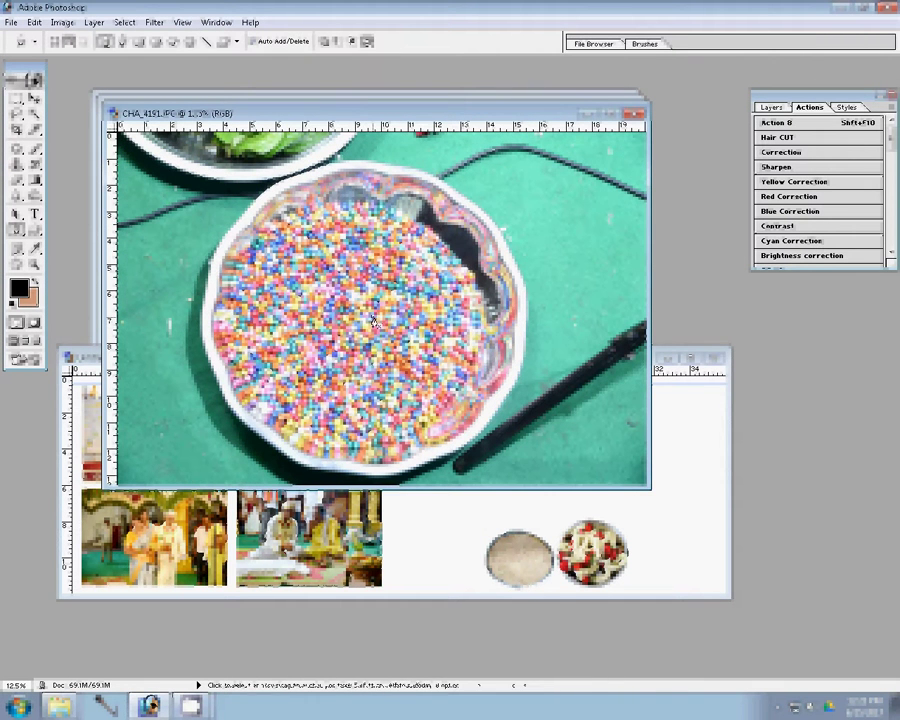
key("ctrl+l")
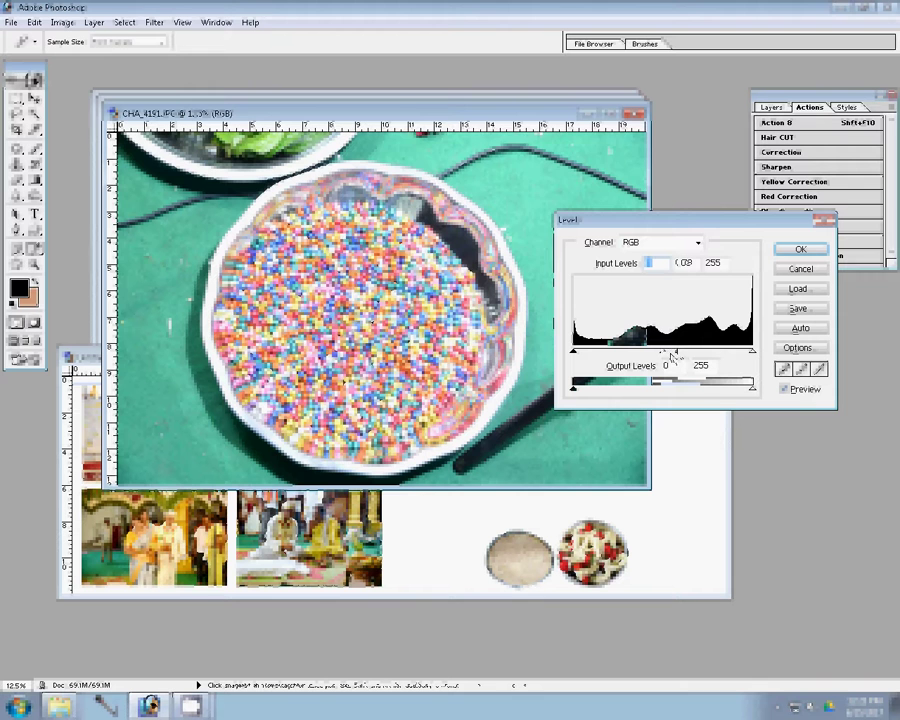
left_click_drag(664, 352, 687, 353)
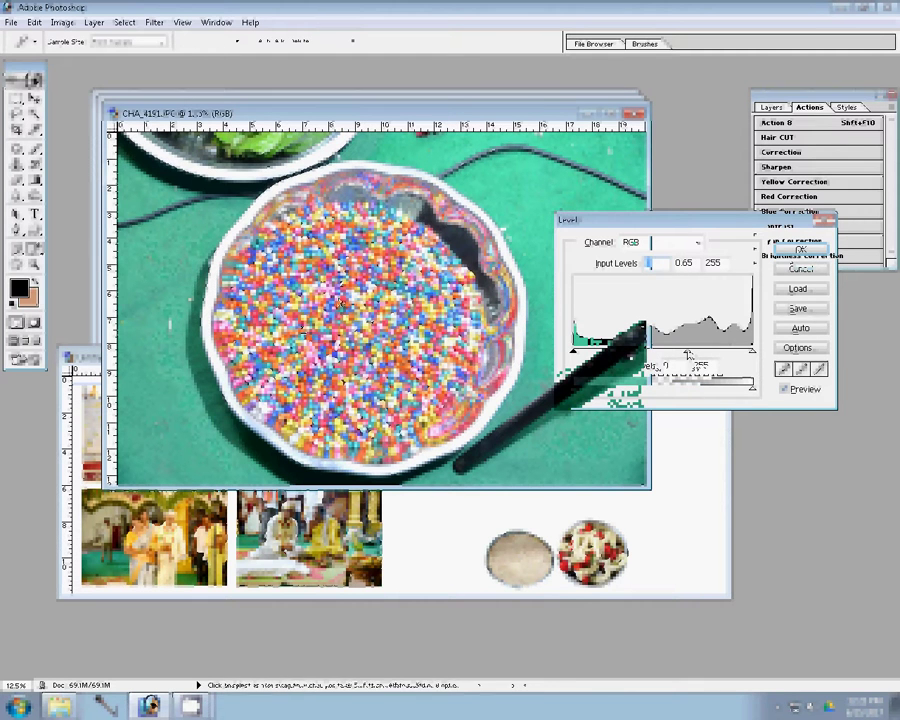
left_click(799, 250)
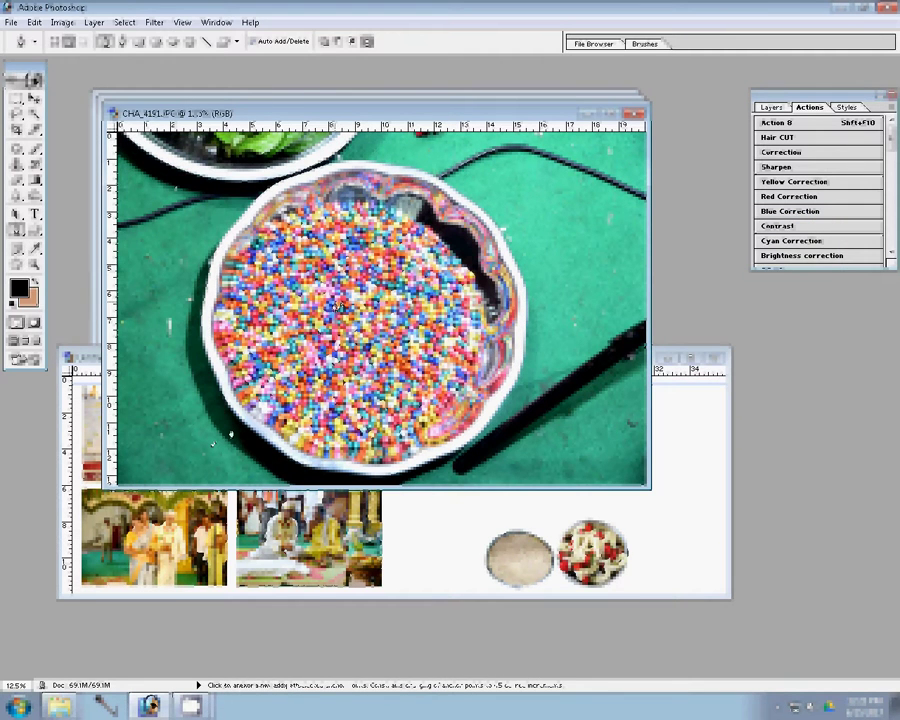
- Resize the beads photo to 1800 × 1202 px at 300 ppi and fit it on screen
key("ctrl+alt+i")
type("6")
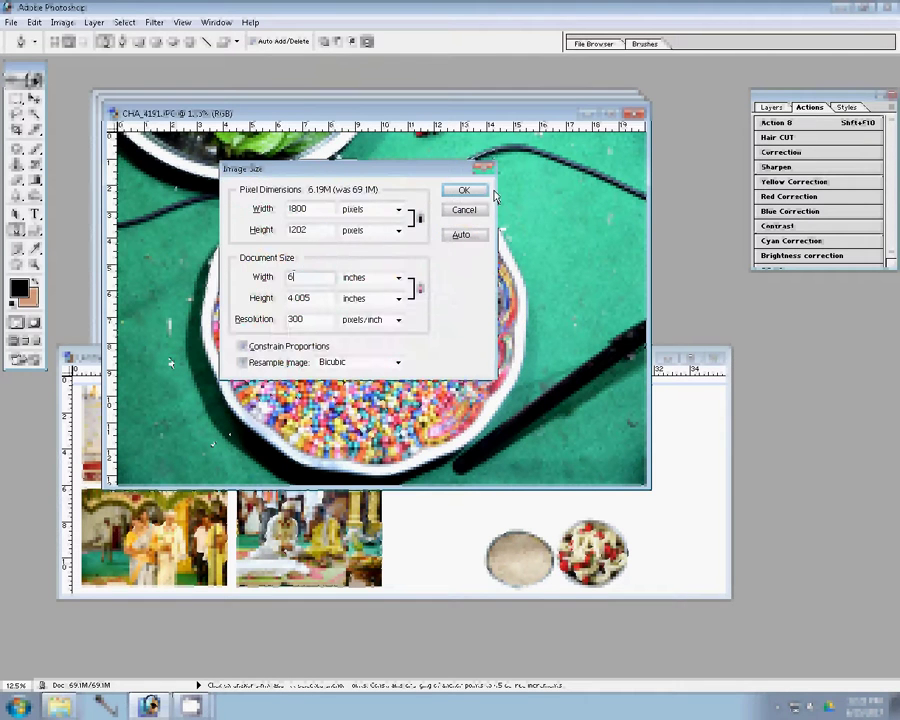
left_click(472, 189)
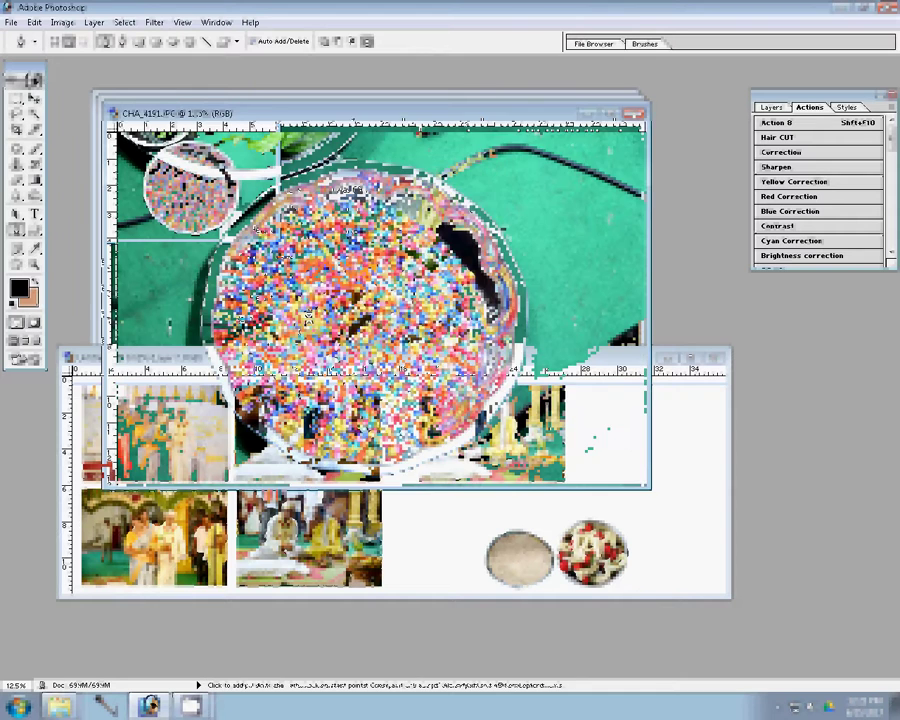
key("z")
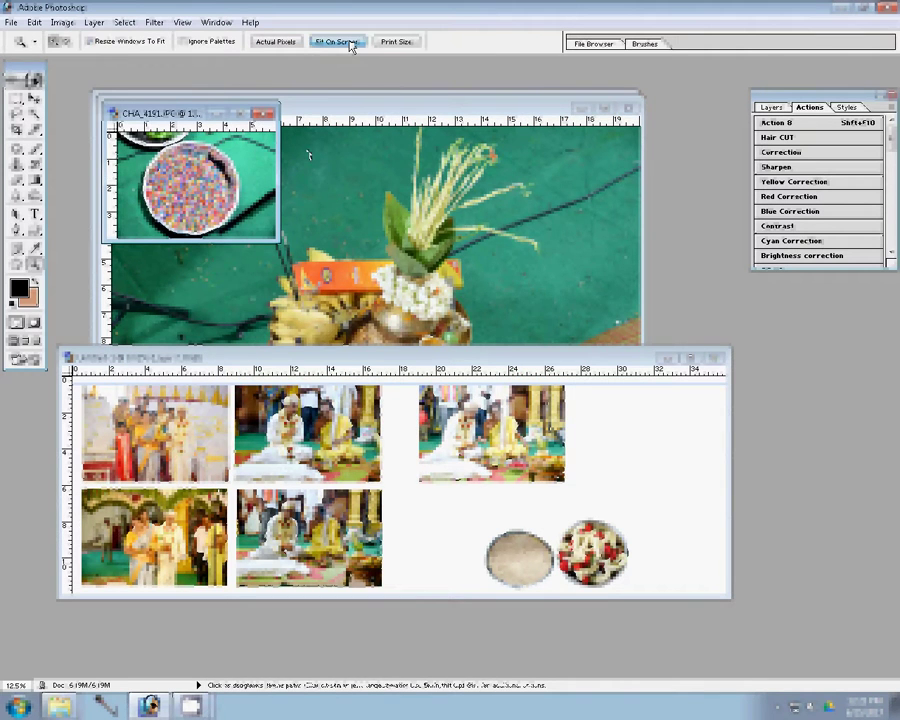
left_click(348, 43)
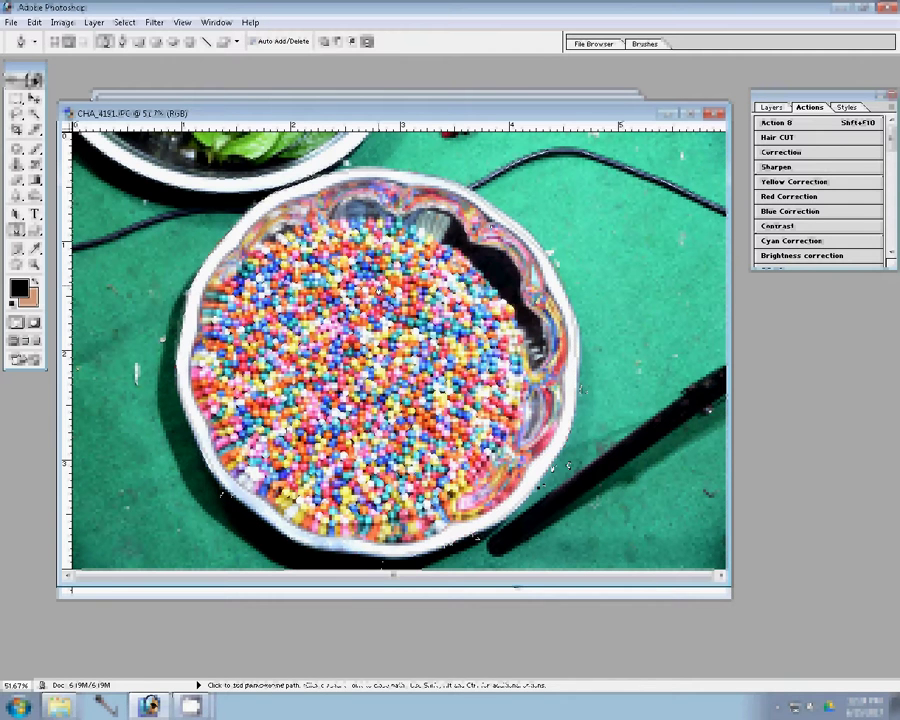
- Turn the traced bowl path into a selection and copy it to its own layer
right_click(380, 288)
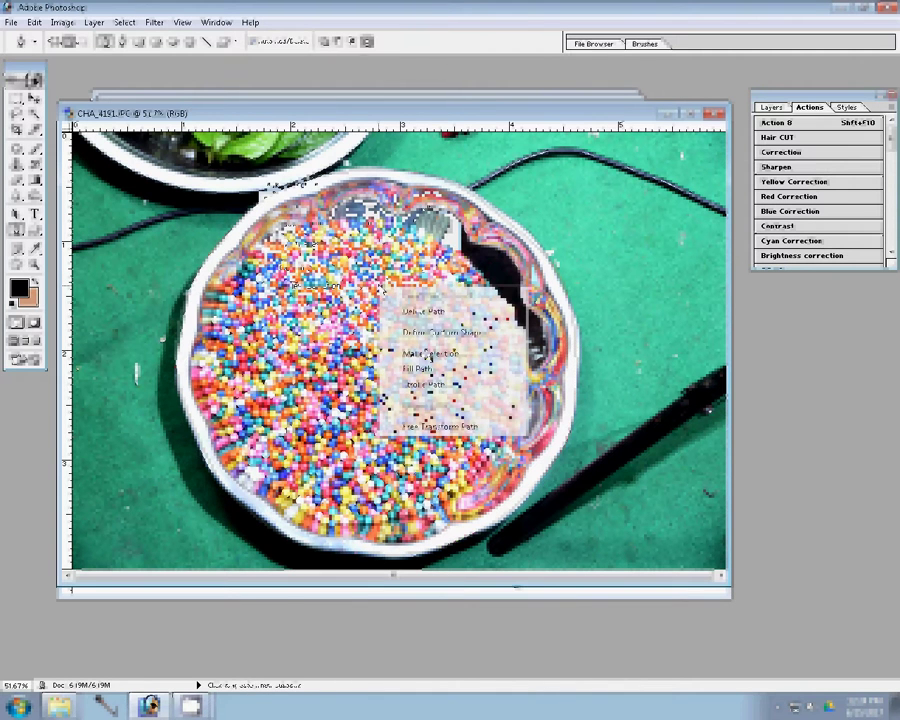
key("Escape")
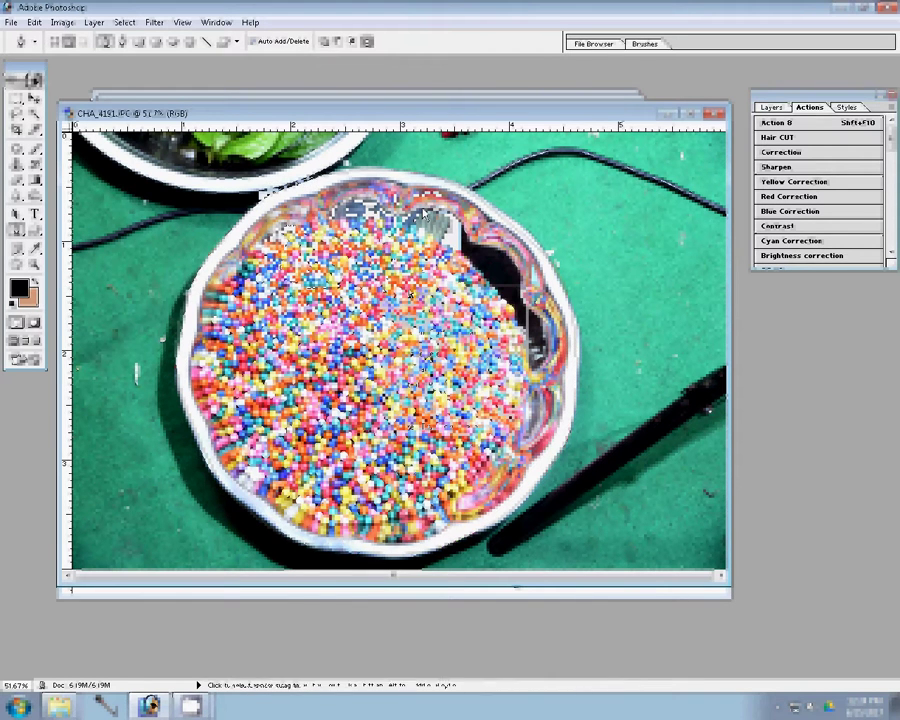
key("ctrl+j")
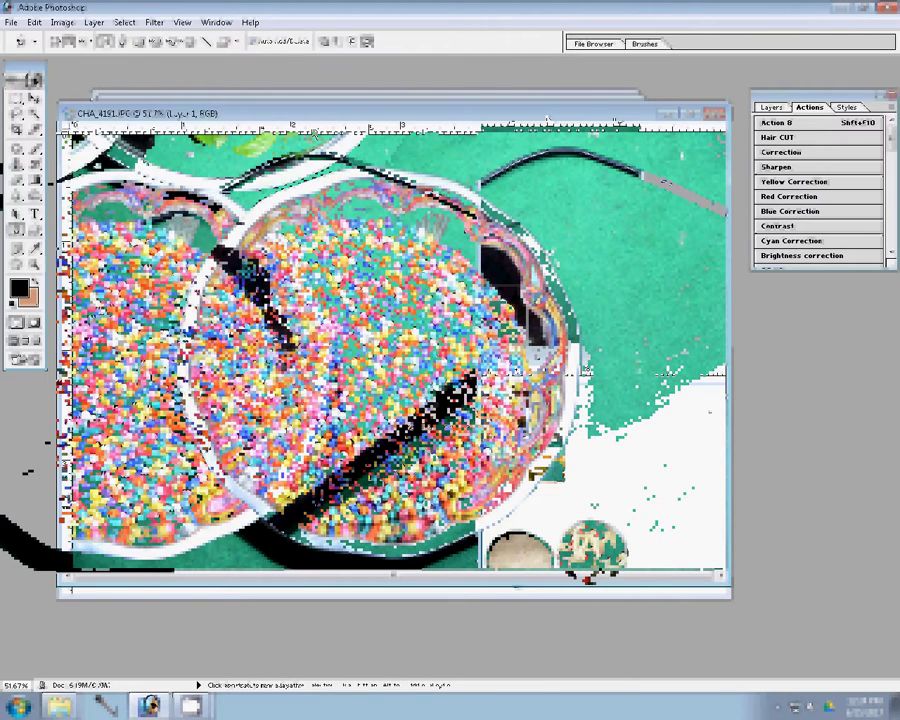
- Drag the round beads cut-out onto the album page and close the beads photo without saving
mouse_move(108, 266)
left_mouse_down()
mouse_move(575, 517)
mouse_move(457, 558)
left_mouse_up()
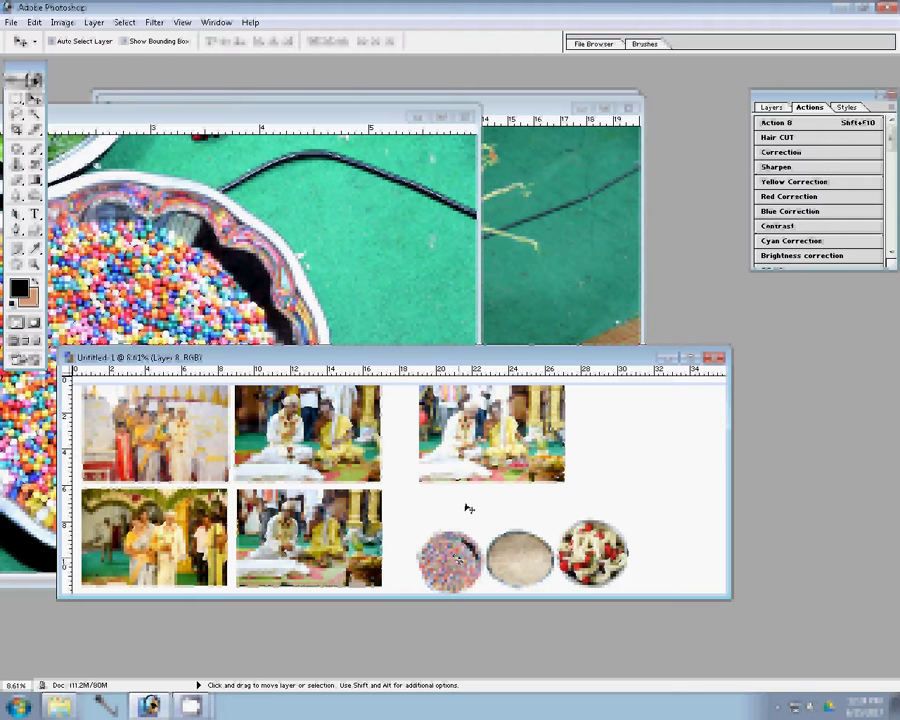
left_click(435, 157)
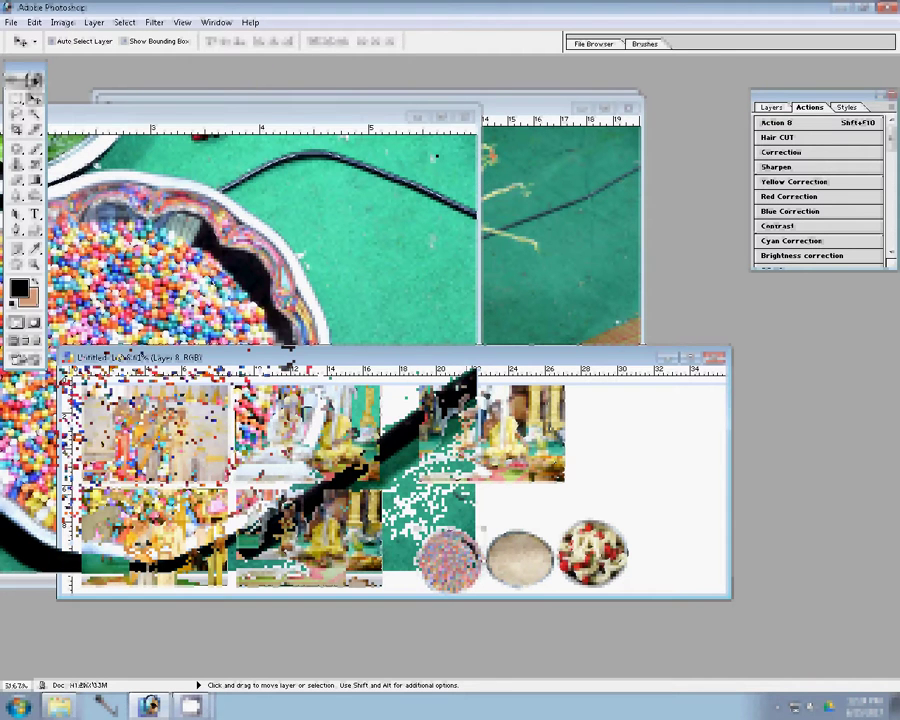
left_click(467, 117)
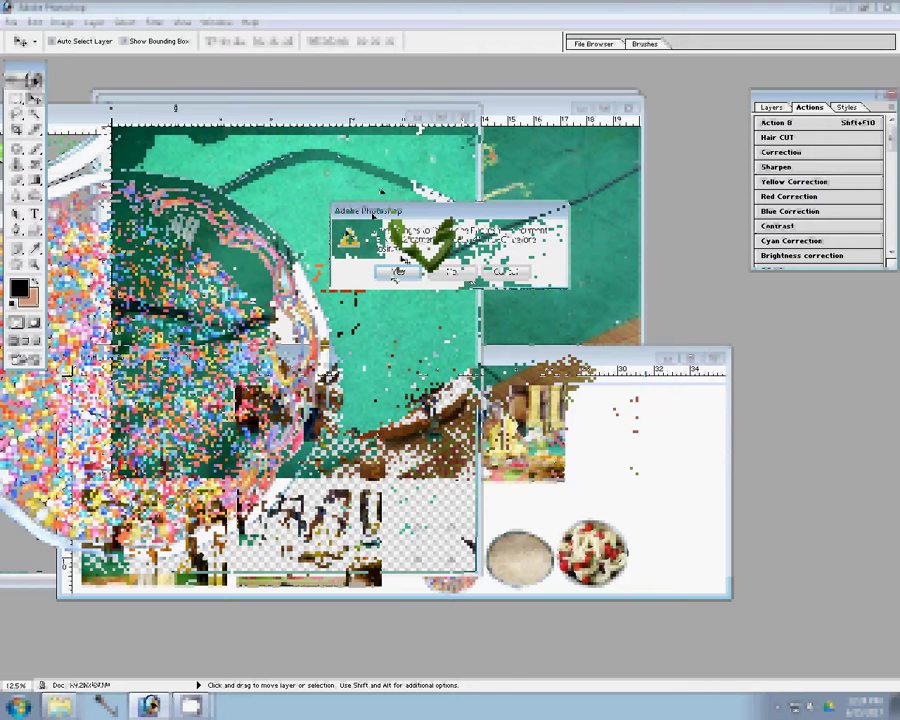
left_click(397, 272)
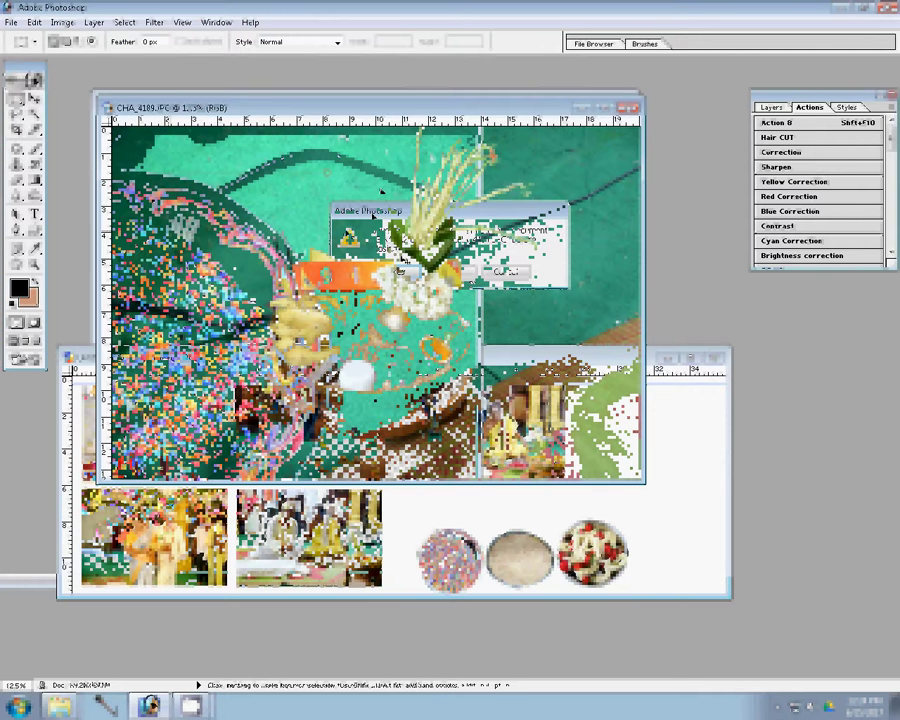
- Copy a feathered circular selection of the offering plate onto a new layer
left_click(16, 100)
left_click(45, 114)
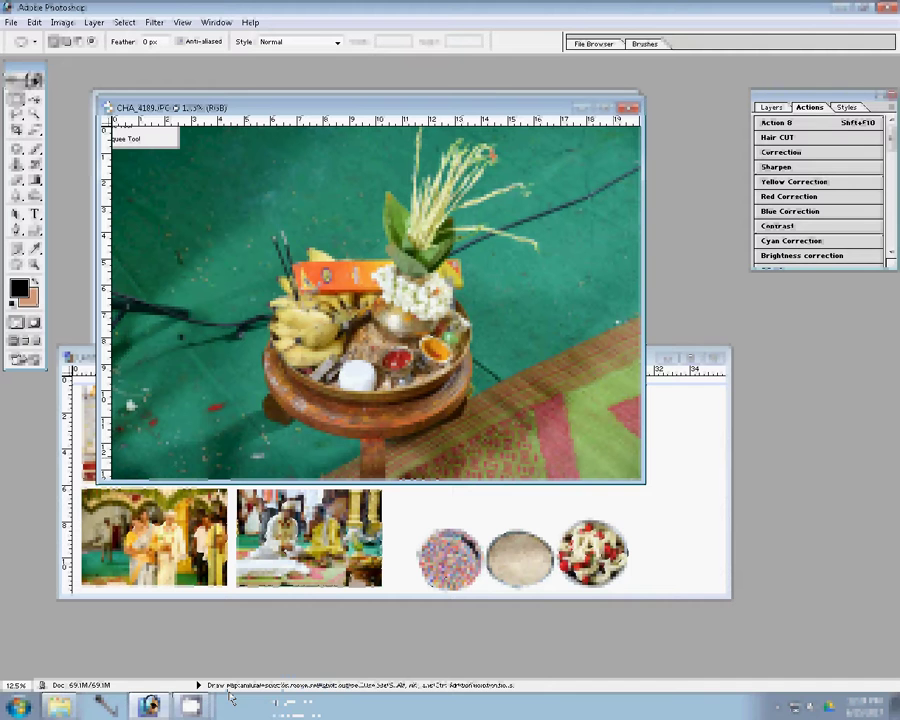
left_click_drag(531, 397, 535, 401)
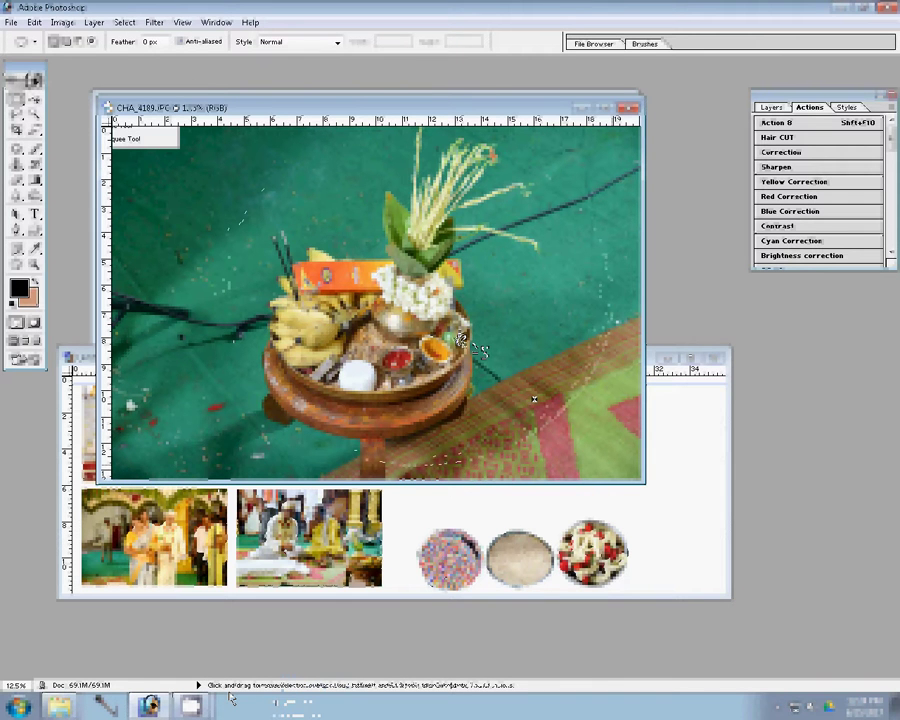
right_click(340, 246)
left_click(379, 284)
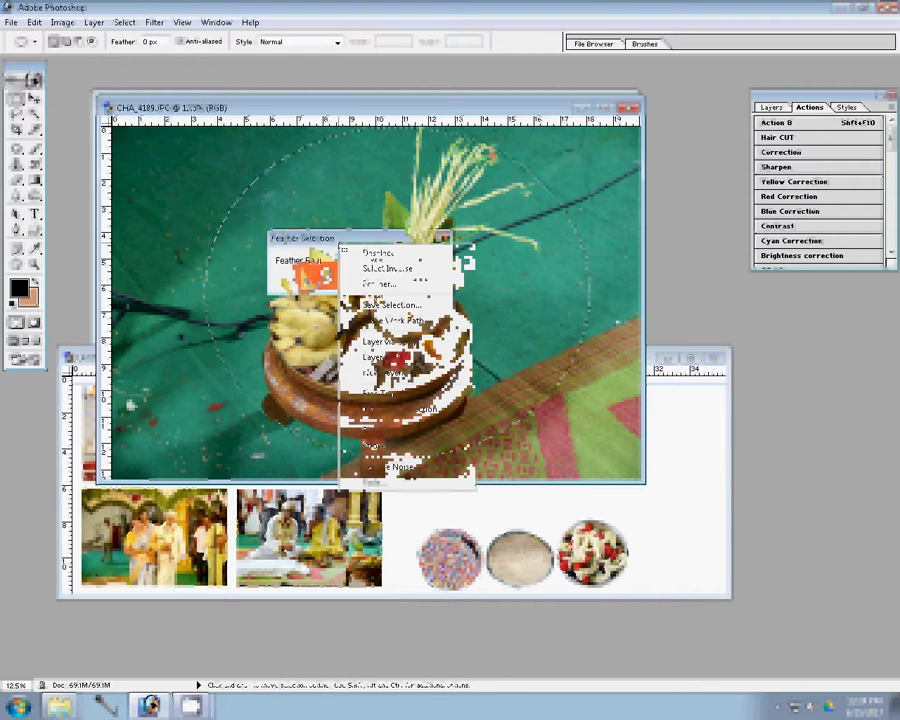
left_click(406, 262)
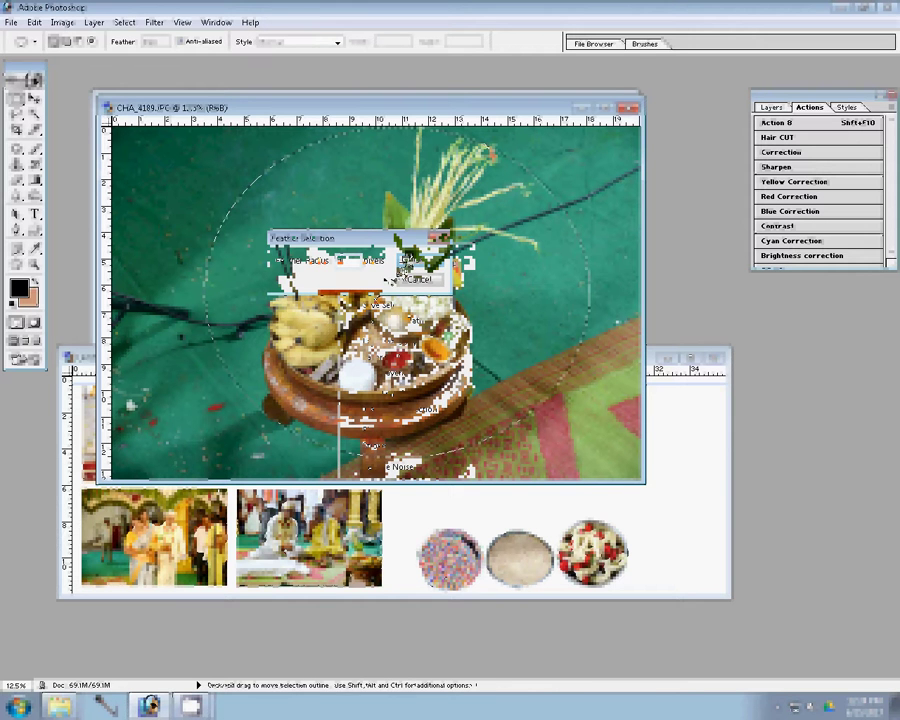
key("ctrl+j")
- Deselect and scale the plate circle on the album page down to about 25%
key("v")
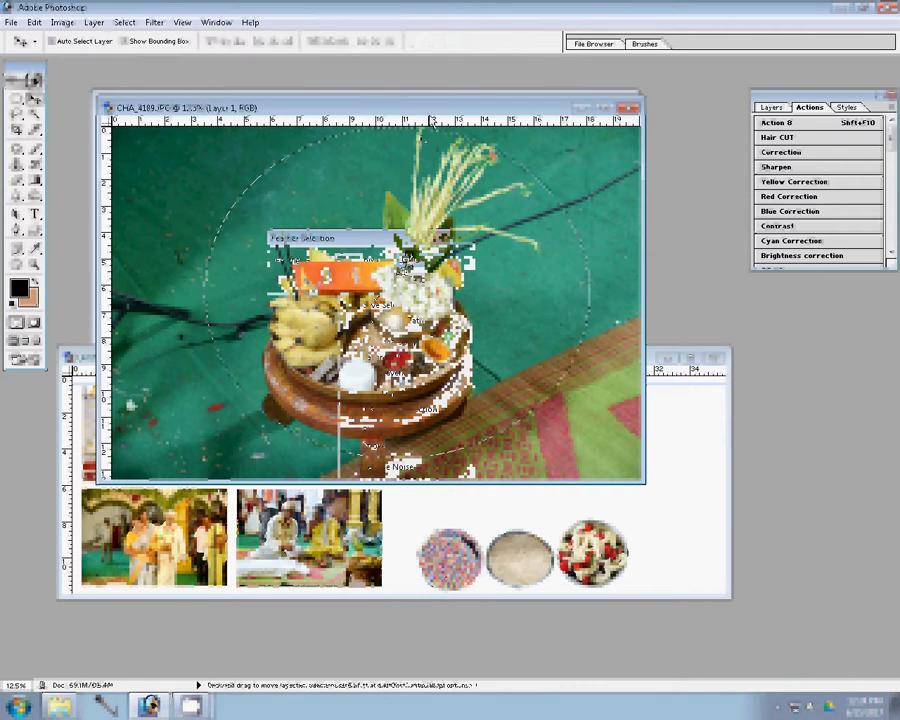
key("ctrl+d")
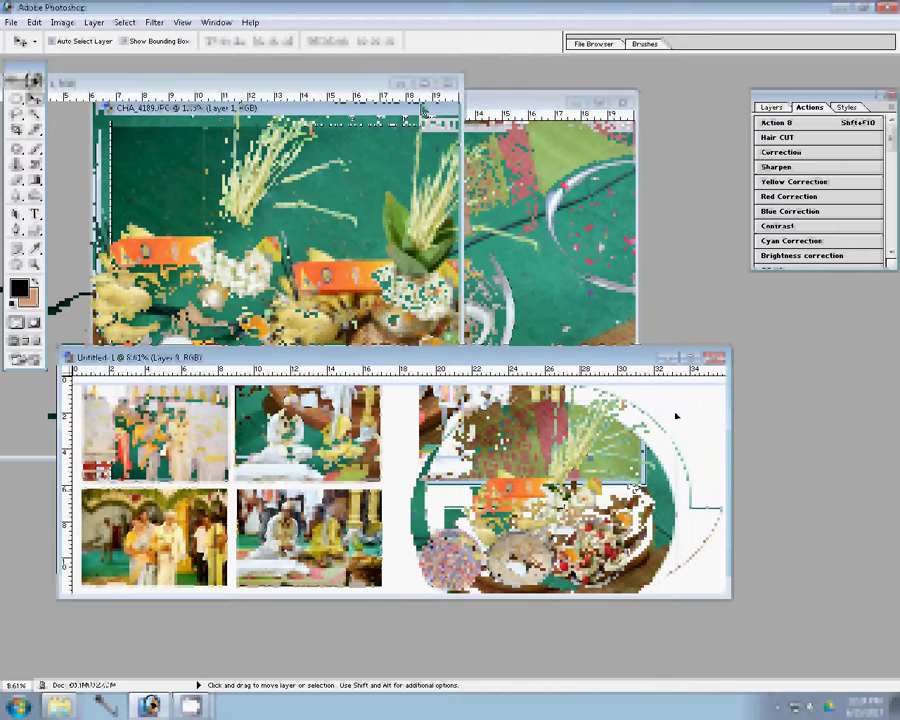
key("ctrl+t")
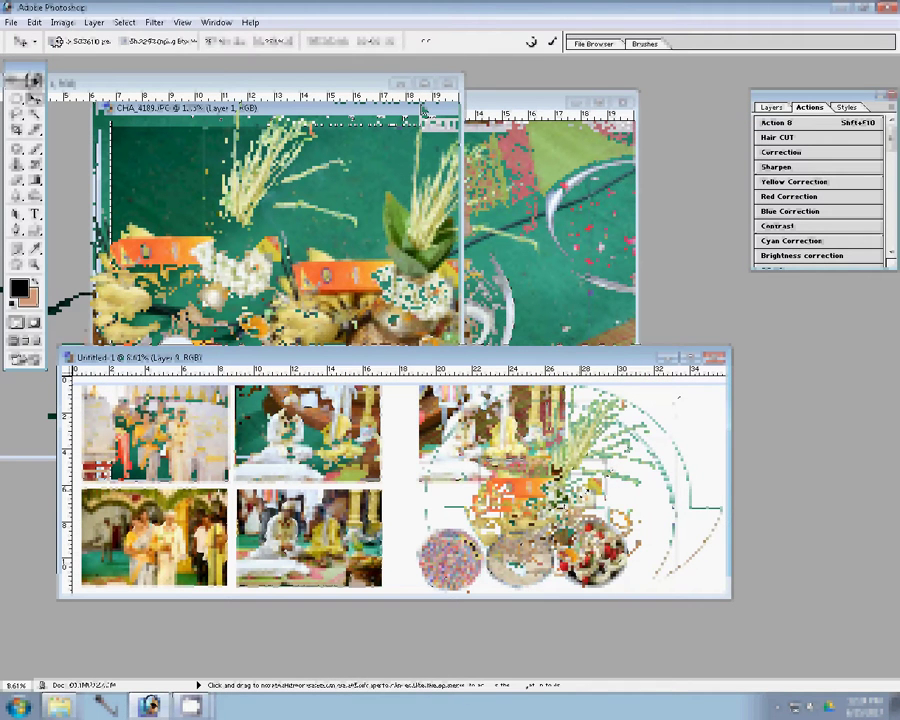
left_click_drag(679, 396, 588, 483)
key("Return")
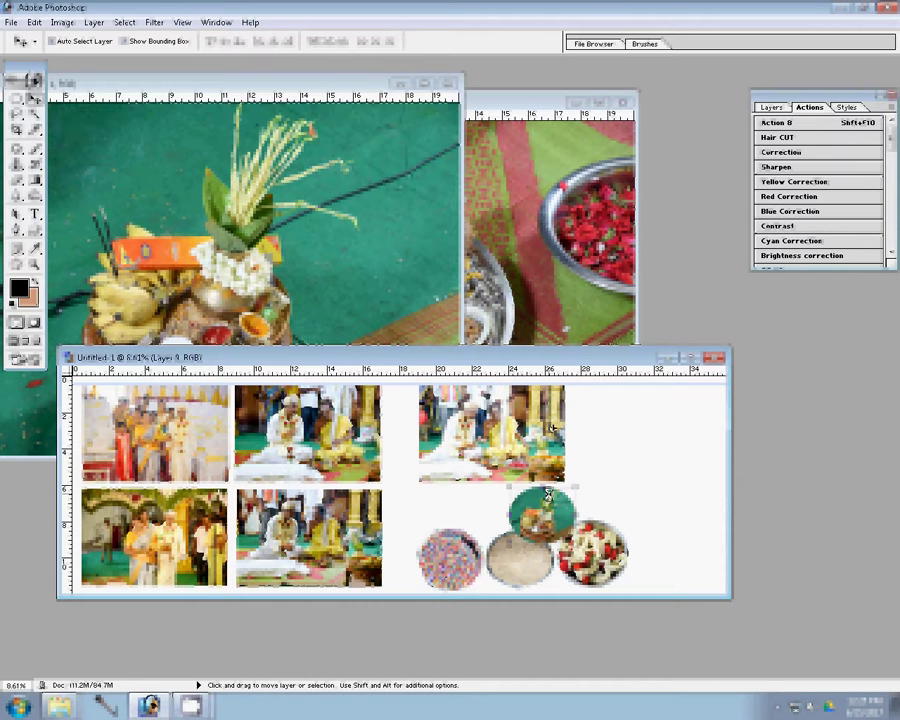
- Move the green plate circle right of the flower circle, then close its source photo unsaved
left_click_drag(548, 494, 670, 545)
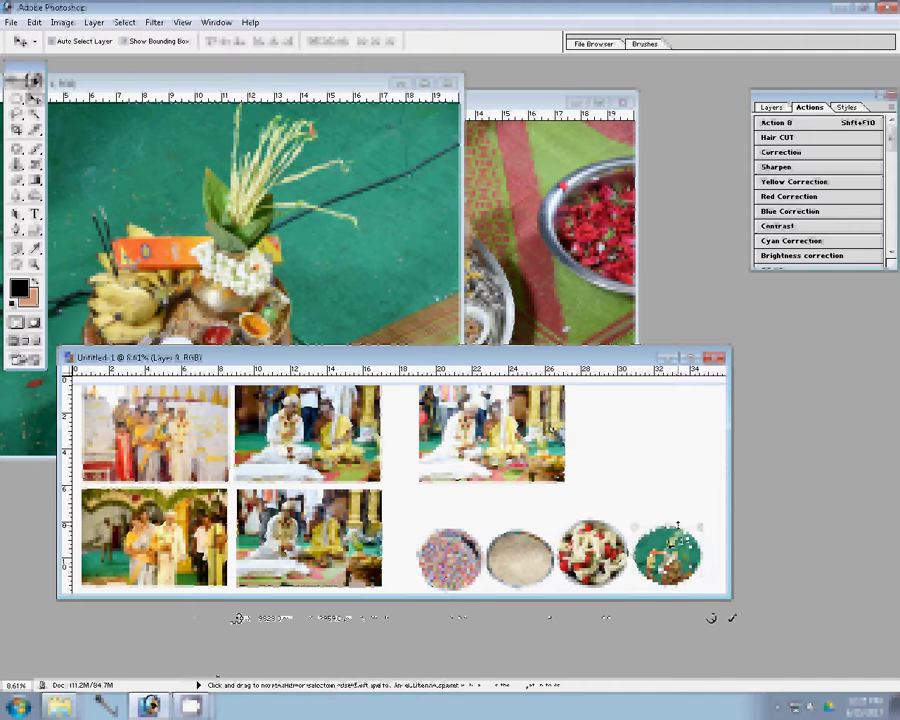
key("ctrl+t")
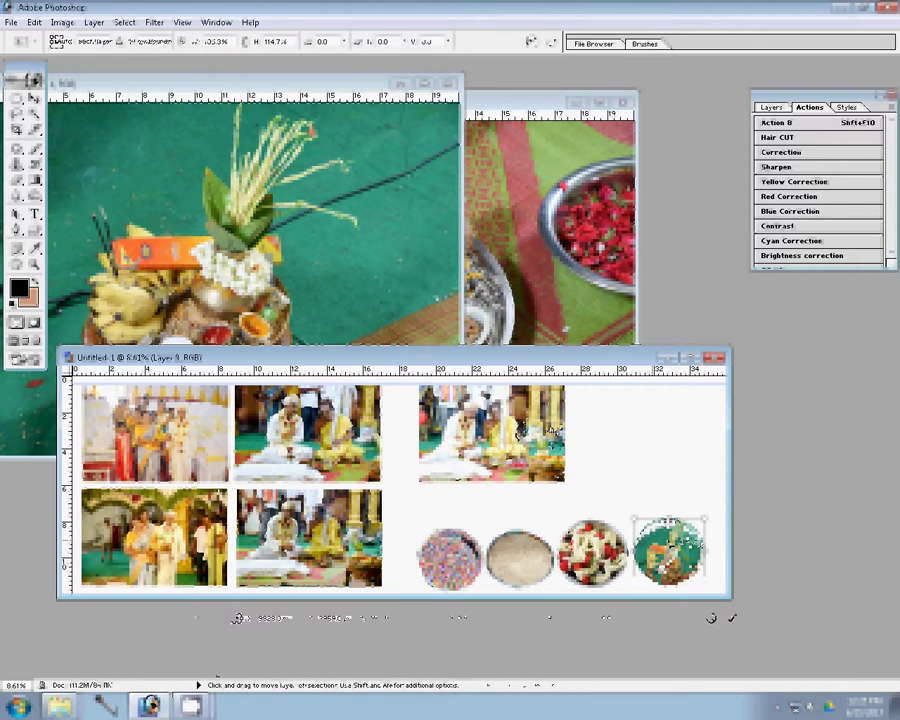
key("Return")
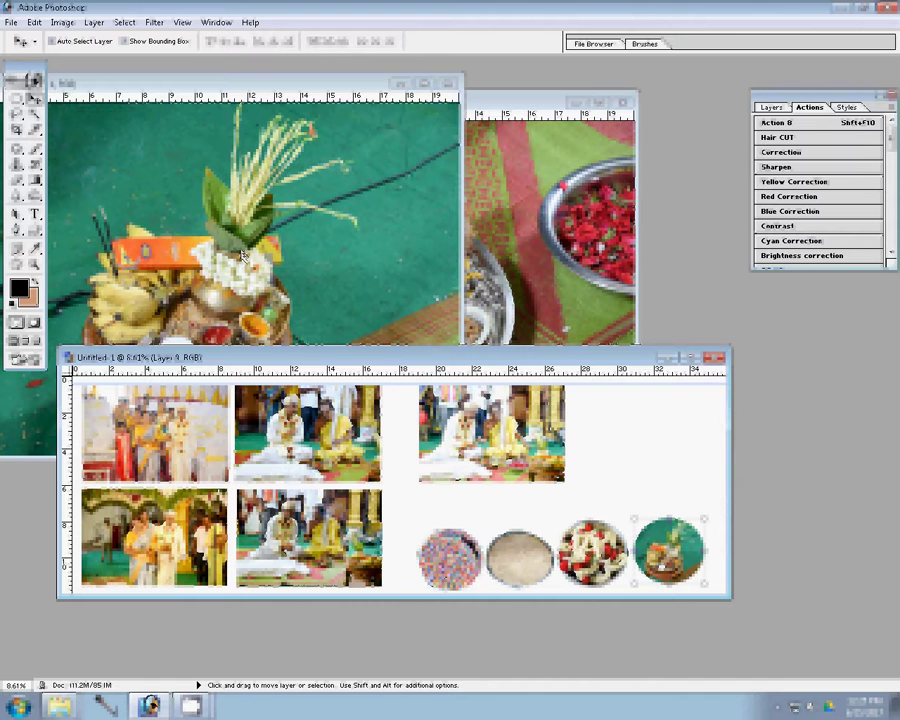
left_click(448, 83)
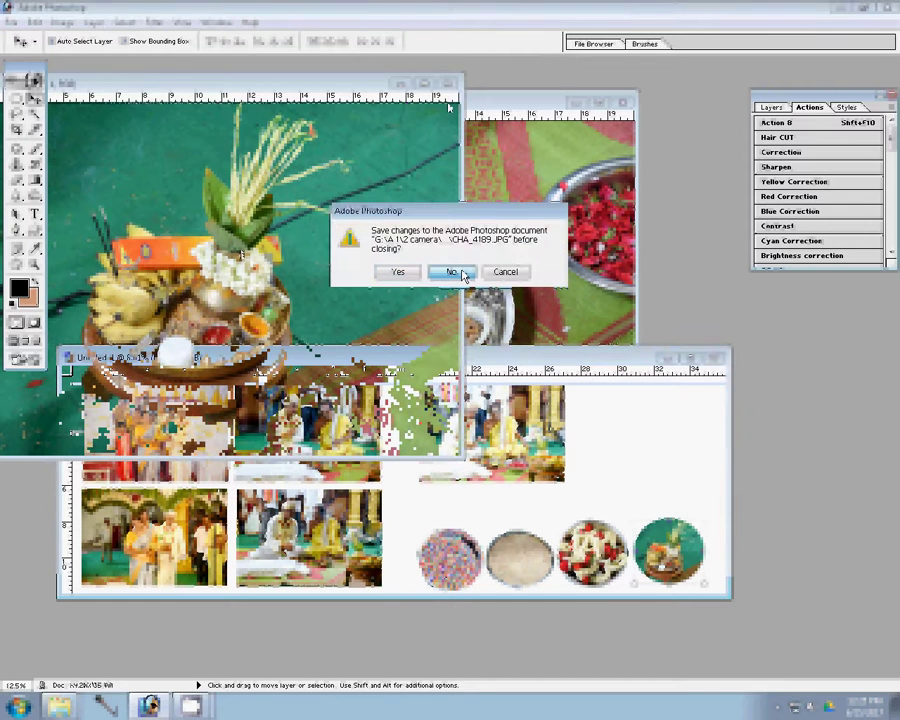
left_click(451, 272)
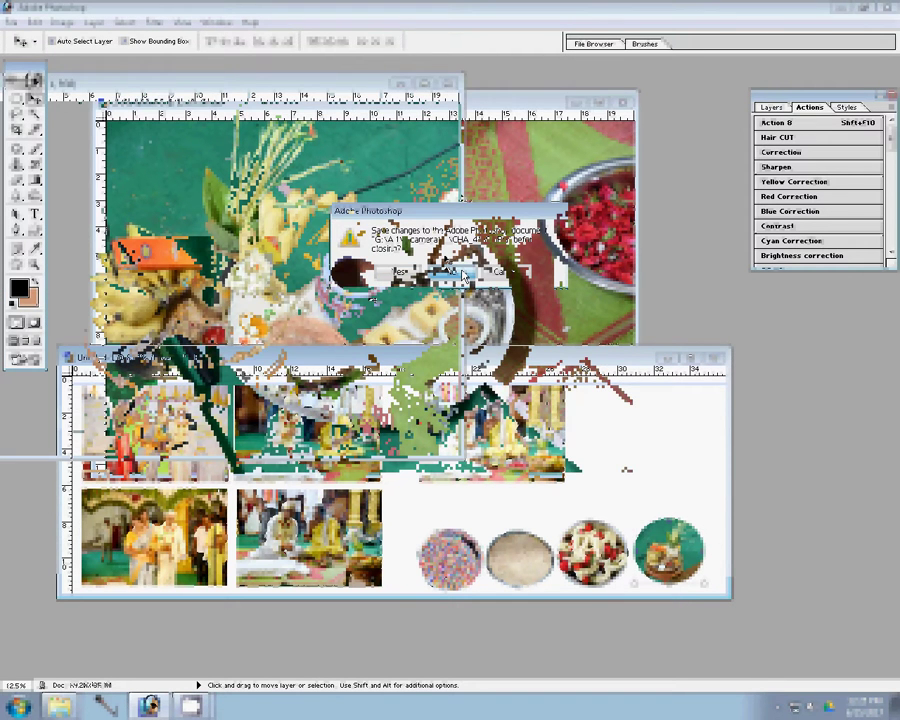
- Resize CHA_4188 to about 6310 × 4203 pixels and fit it on screen
key("ctrl+alt+i")
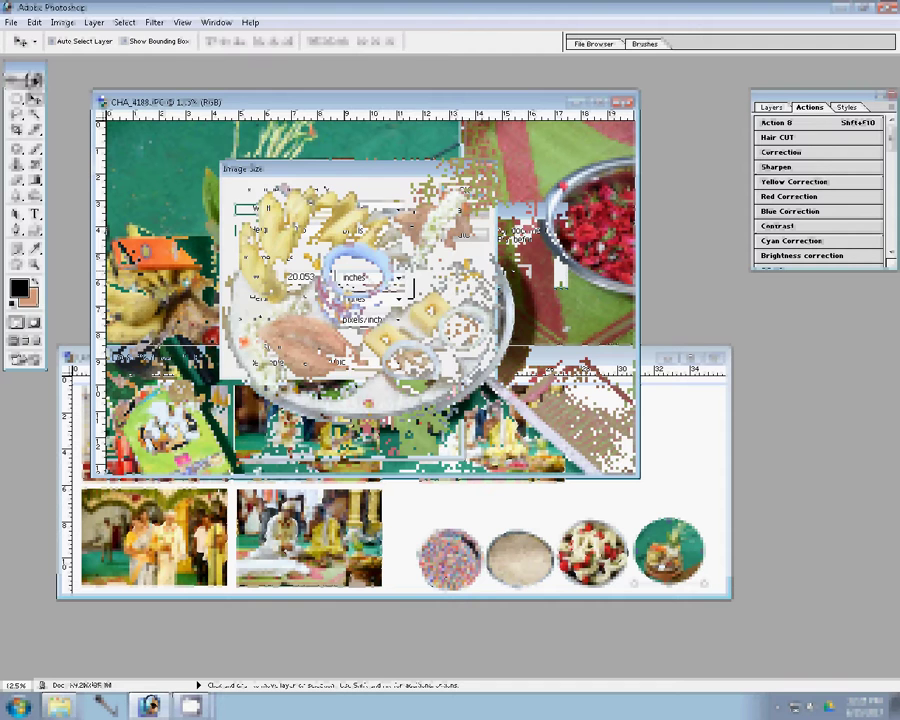
key("Up")
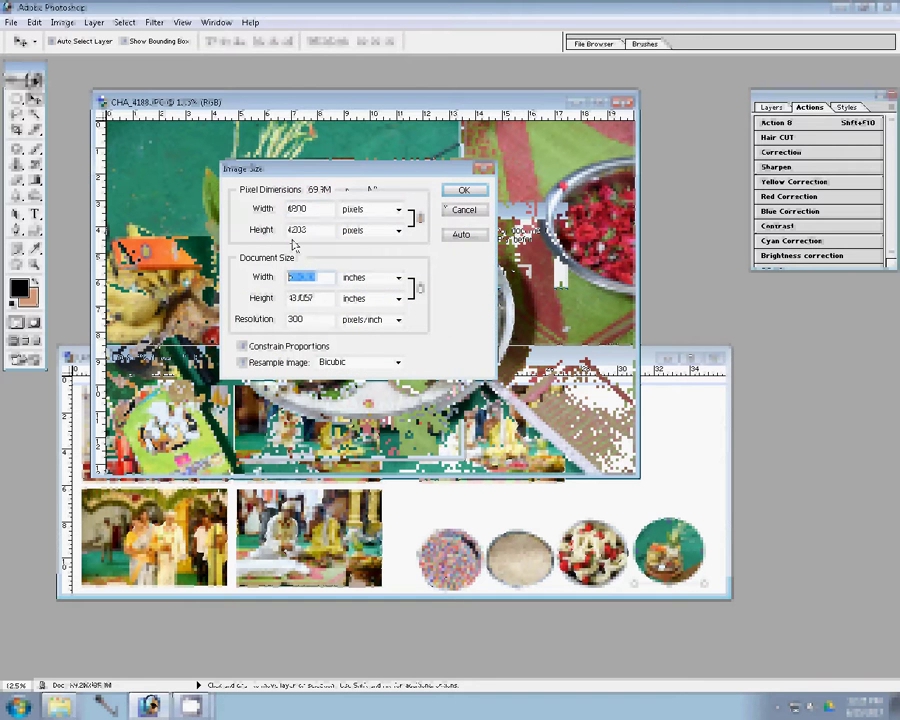
left_click(450, 192)
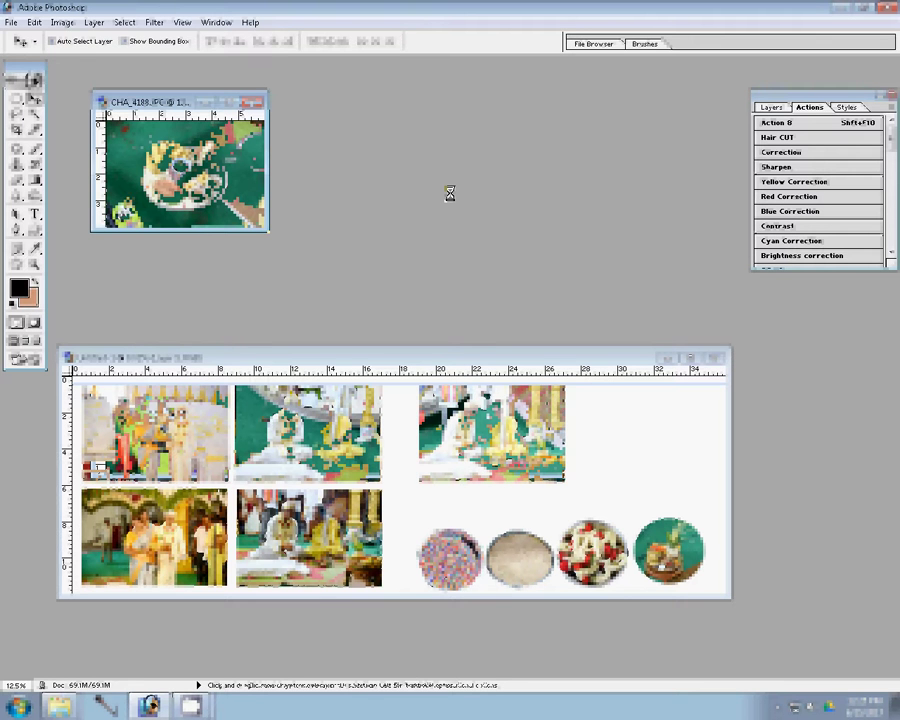
key("z")
left_click(337, 42)
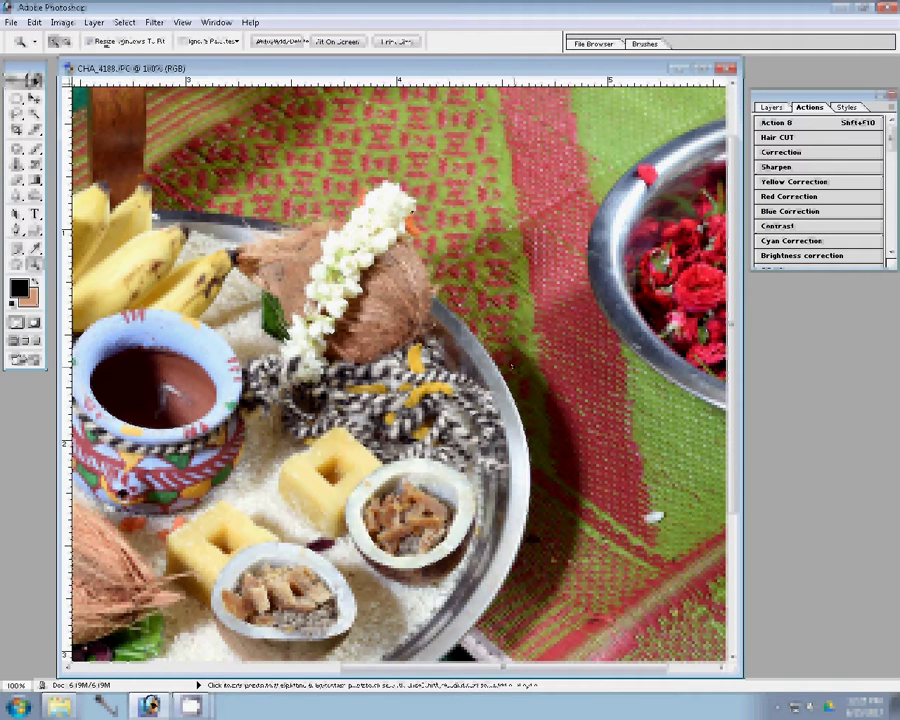
- Trace the pot outline on CHA_4188 with the Pen tool and copy it onto Layer 1
key("p")
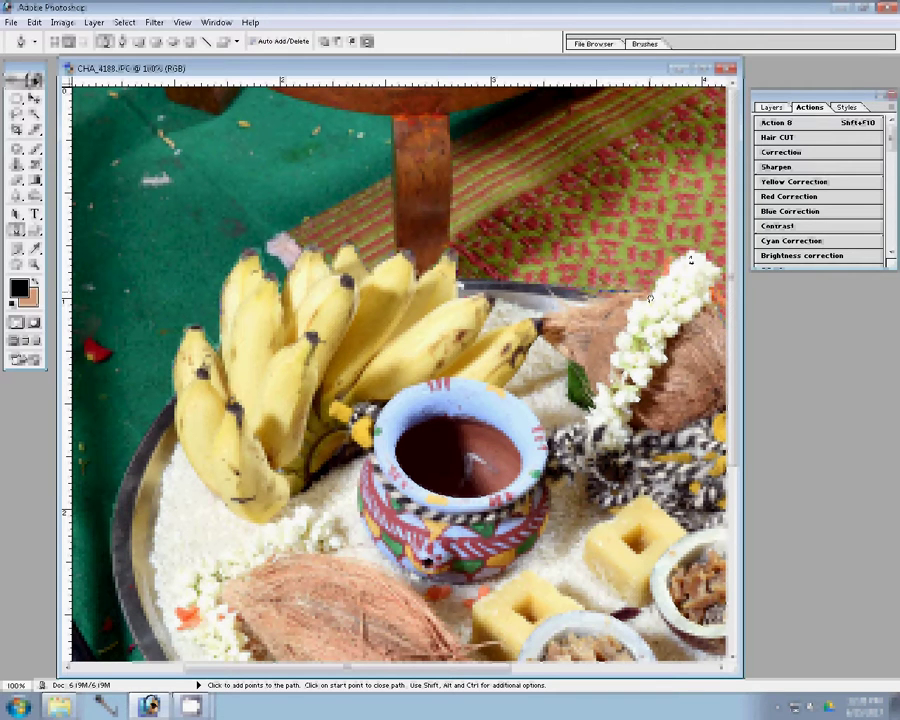
right_click(379, 290)
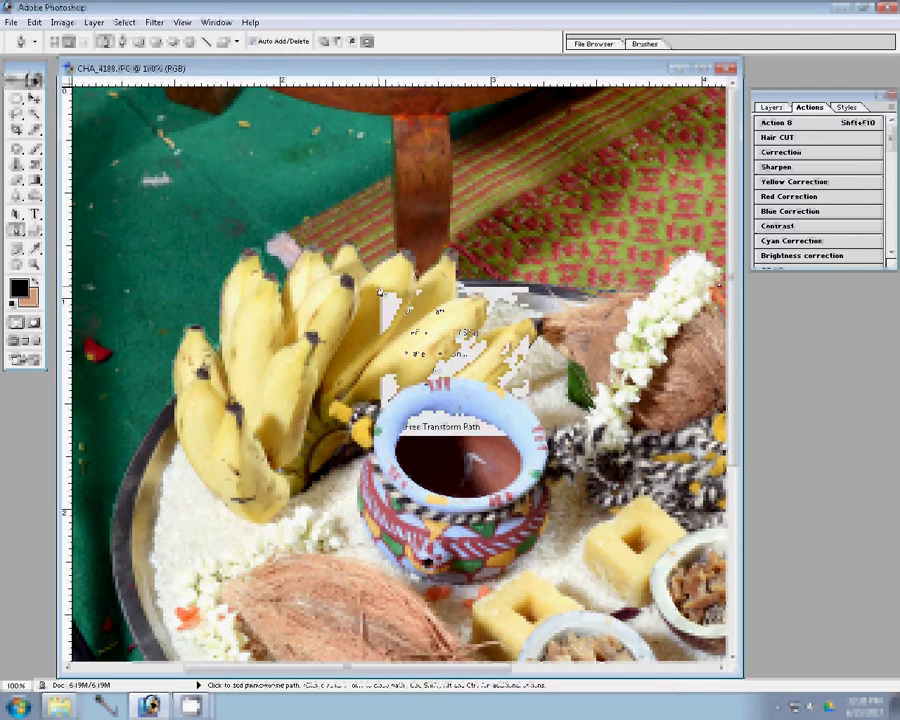
left_click(420, 338)
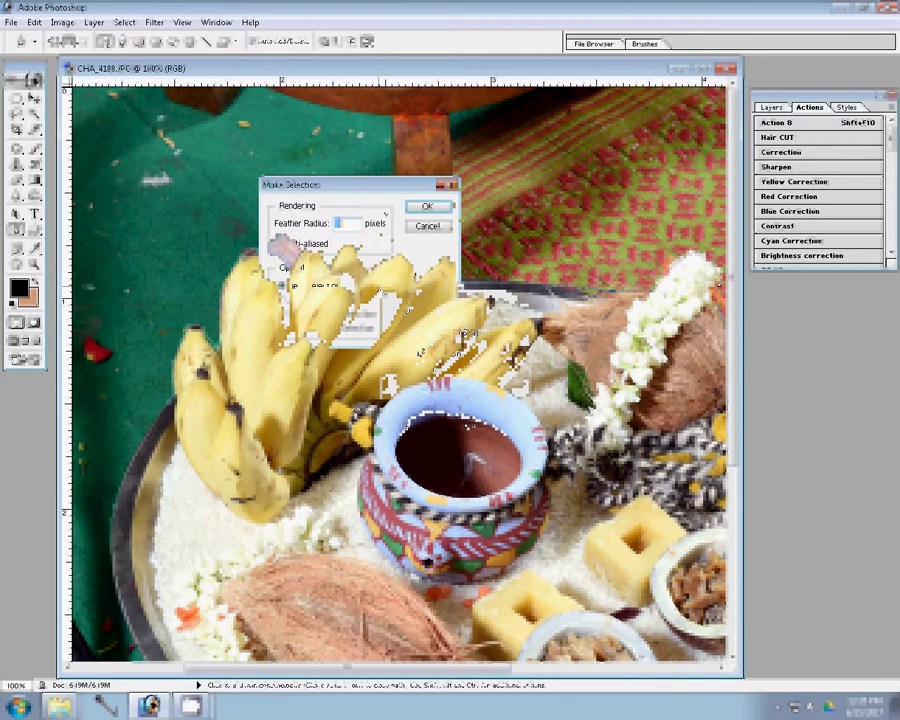
left_click(429, 206)
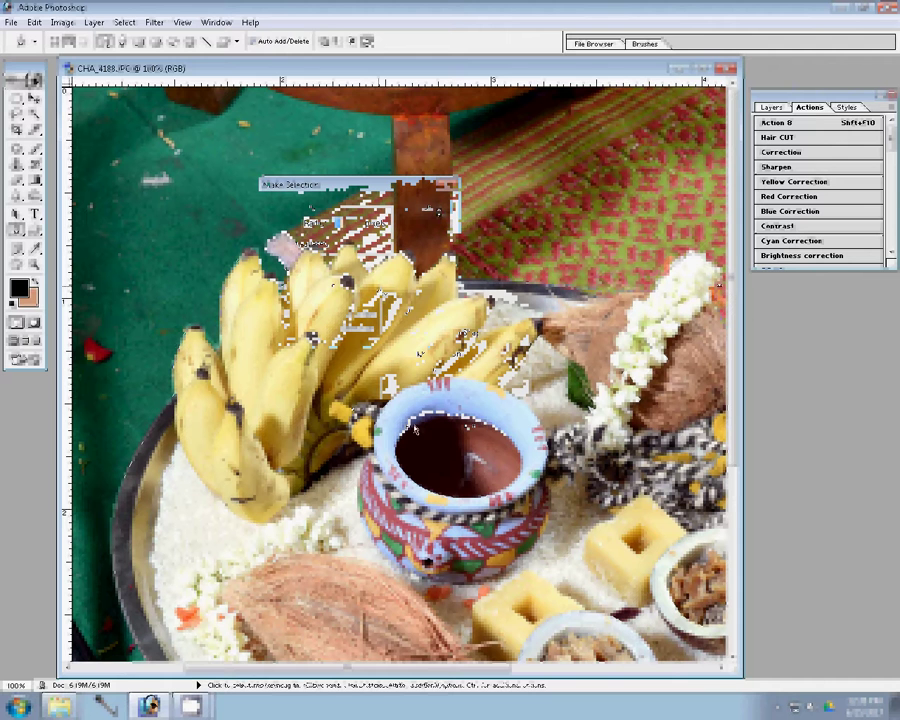
key("ctrl+j")
key("z")
right_click(320, 423)
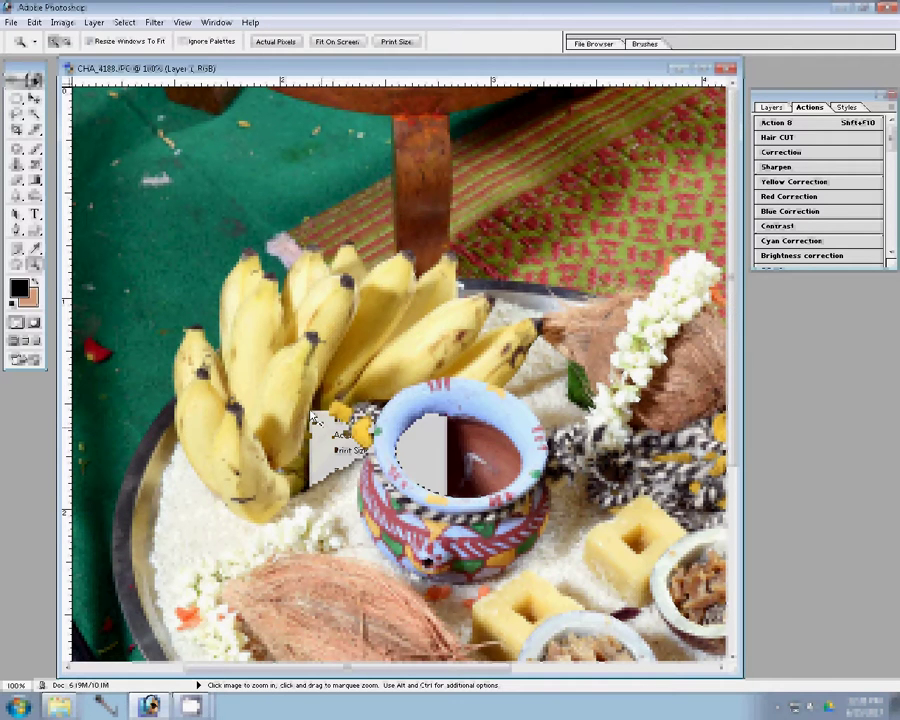
left_click(328, 425)
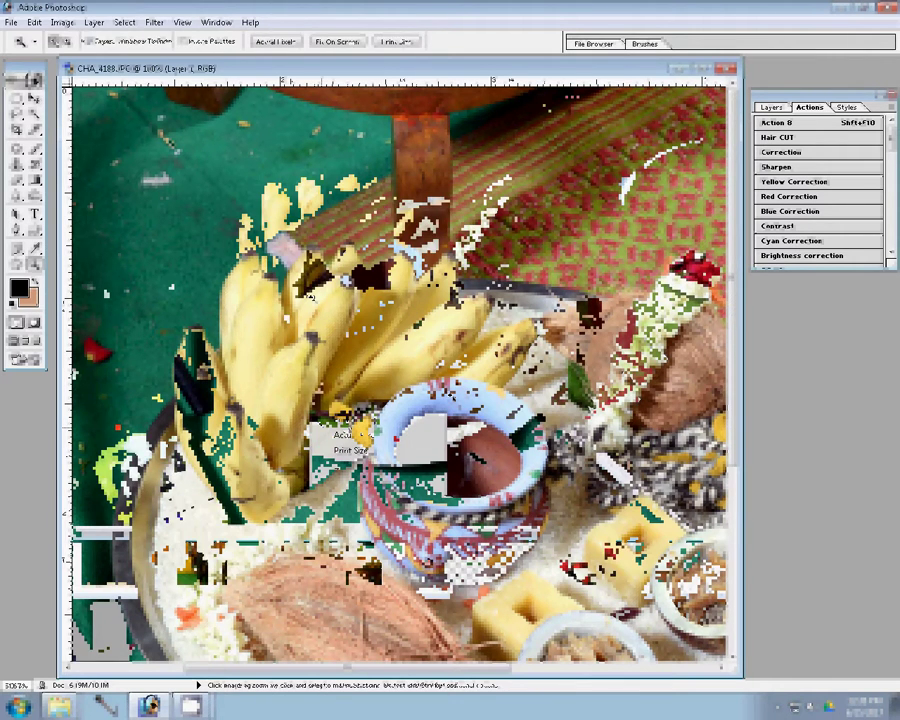
- Drag the pot cut-out onto the album page, close CHA_4188 unsaved, and bring up the photo folder
key("v")
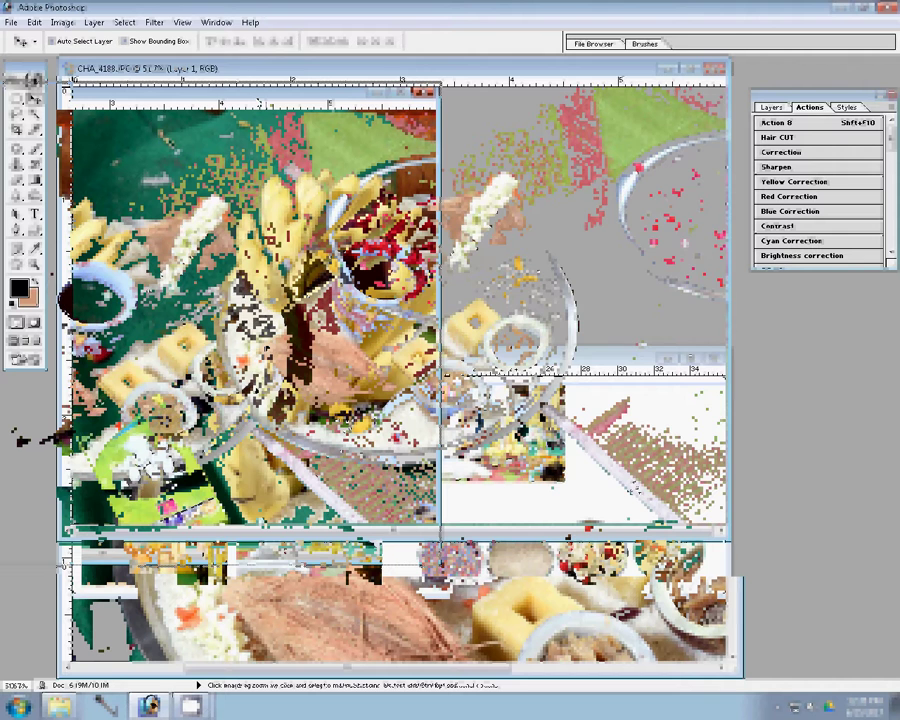
mouse_move(250, 300)
left_mouse_down()
mouse_move(620, 475)
mouse_move(548, 508)
left_mouse_up()
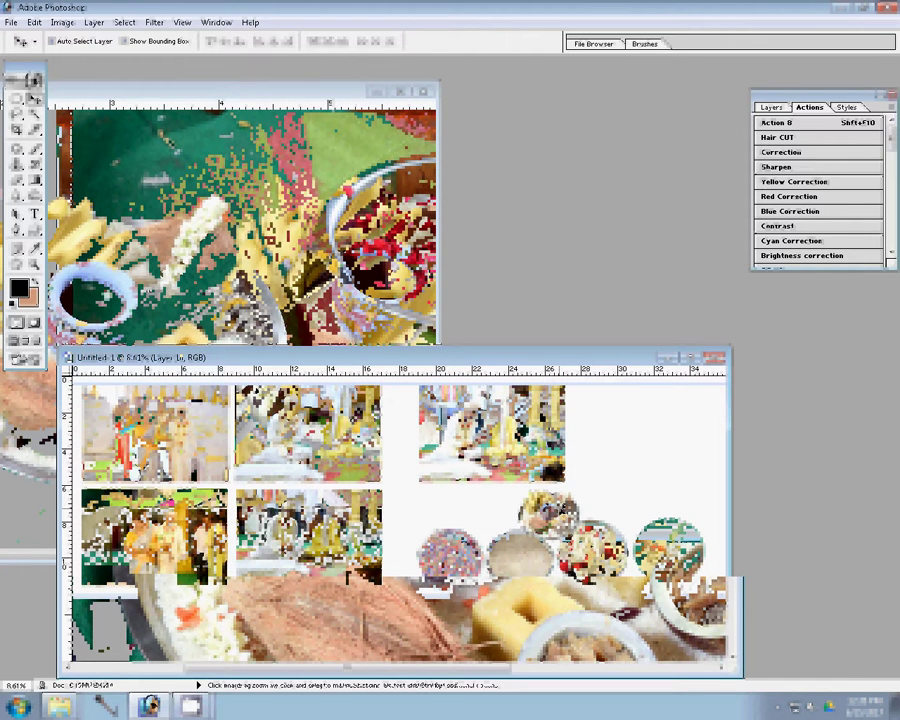
key("ctrl+Tab")
key("ctrl+w")
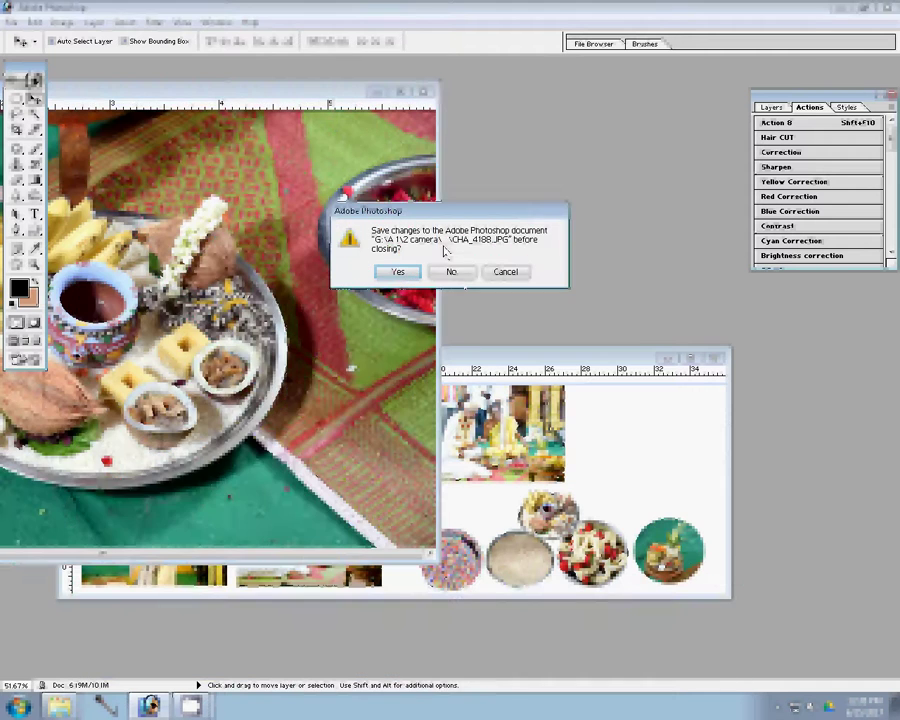
left_click(449, 271)
key("ctrl+s")
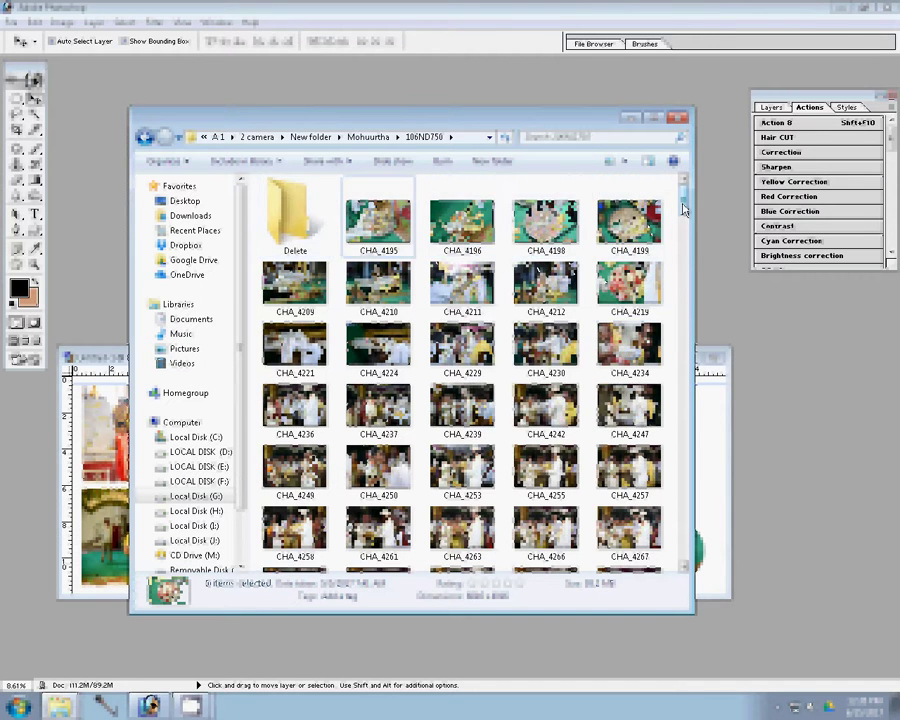
- Scroll the 106ND750 folder to CHA_4726 and open it in Photoshop
scroll(684, 222, "down", 3)
scroll(684, 222, "down", 5)
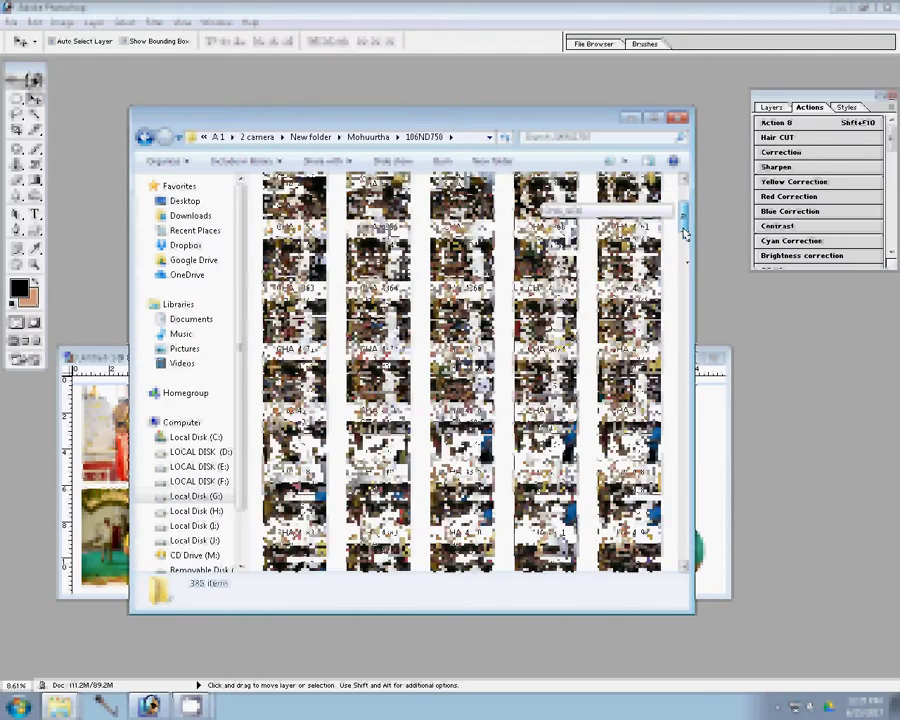
left_click_drag(685, 232, 706, 345)
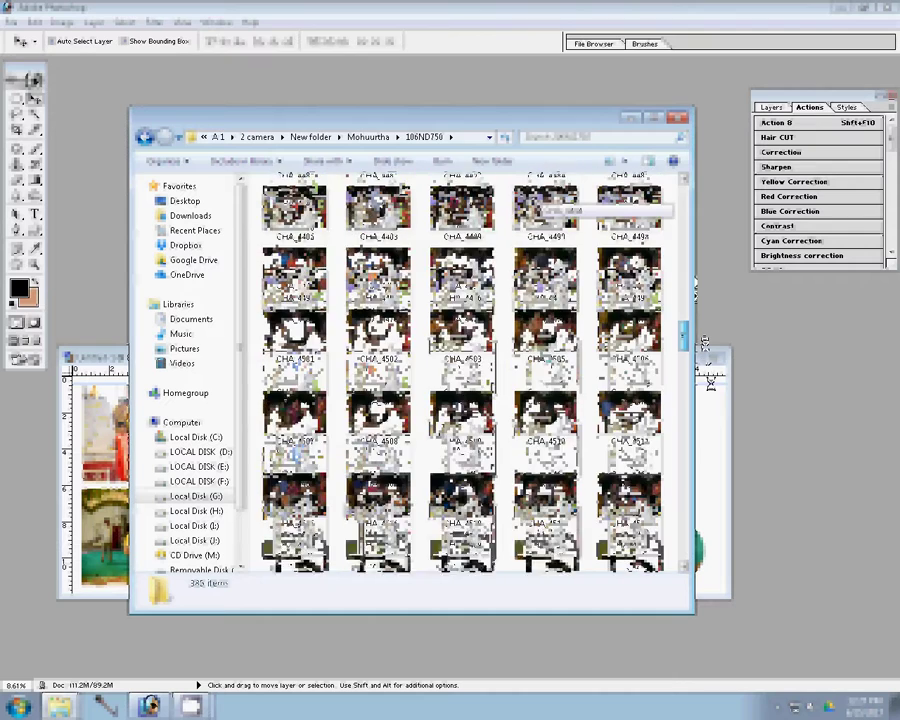
mouse_move(710, 383)
left_mouse_down()
mouse_move(717, 450)
mouse_move(684, 483)
mouse_move(692, 555)
left_mouse_up()
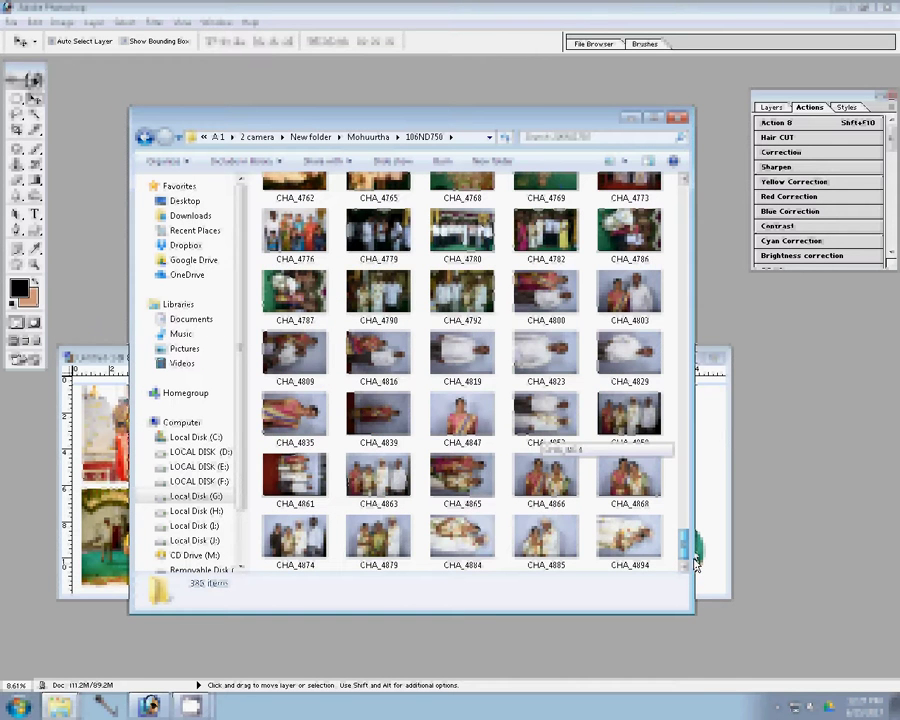
left_click_drag(695, 563, 694, 513)
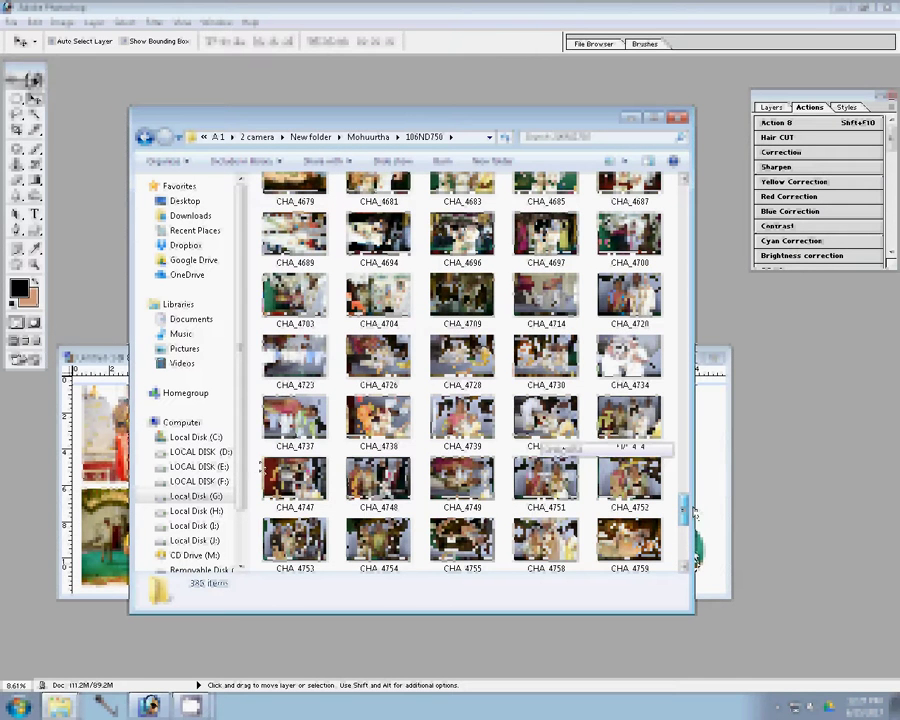
left_click(380, 365)
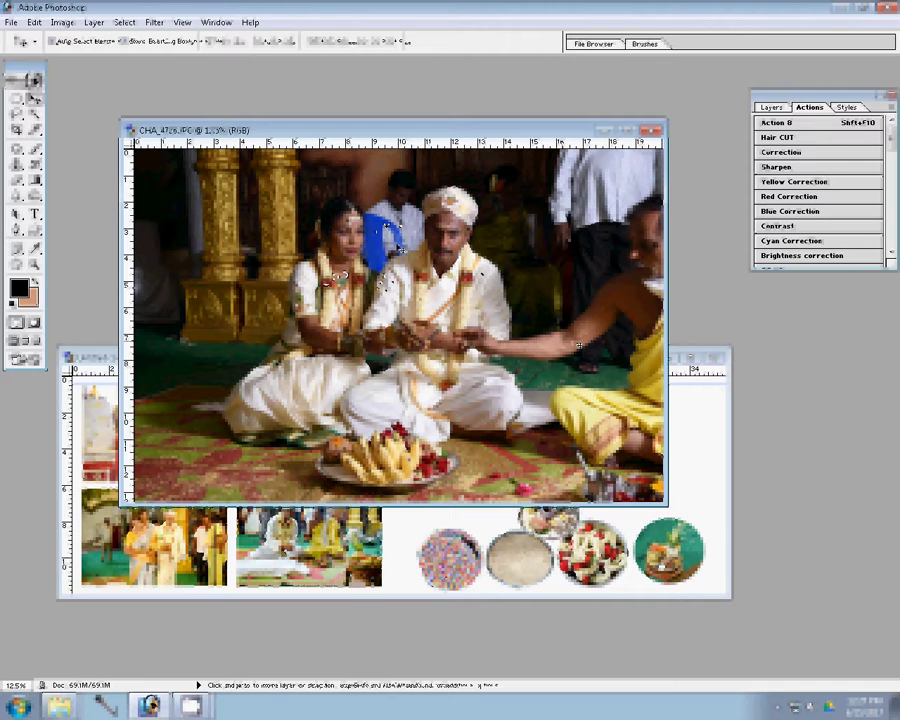
- Change the CHA_4726 photo's width in Image Size and apply the new size
key("ctrl+alt+i")
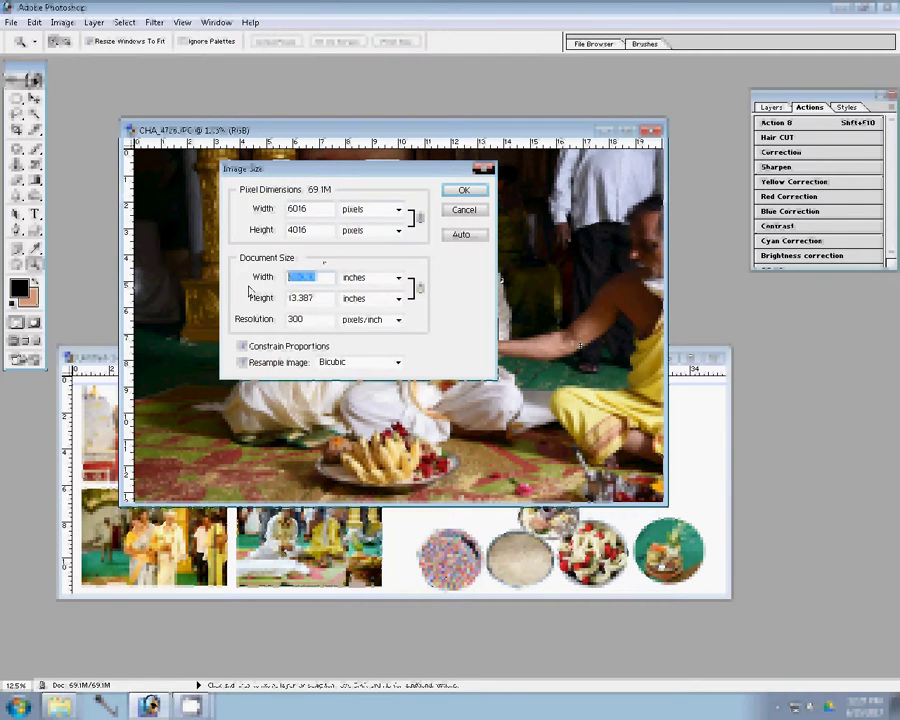
key("Up")
key("Up")
left_click(463, 190)
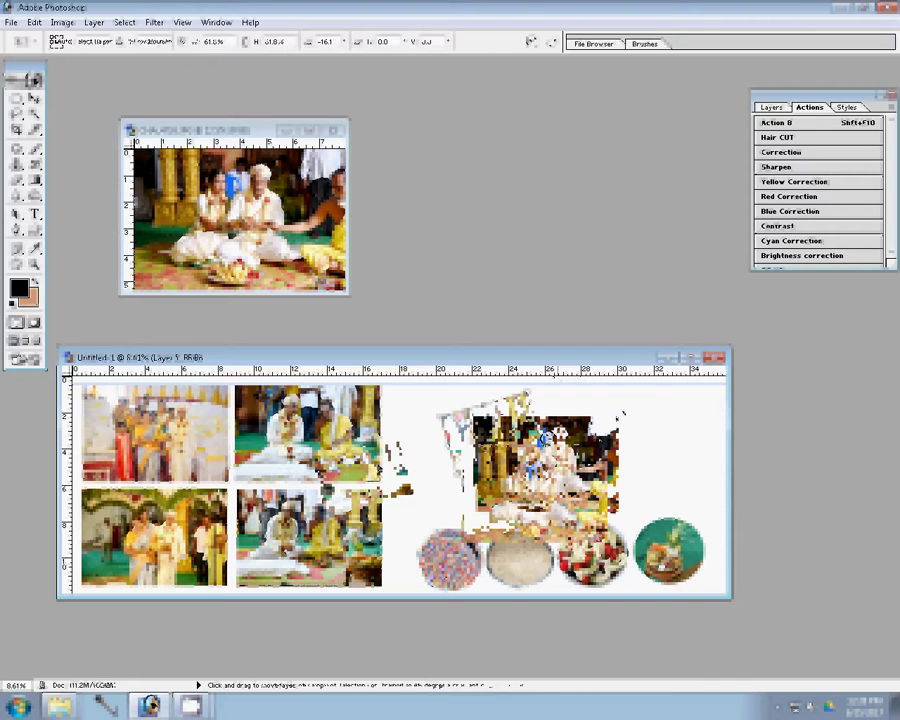
- Scale the CHA_4726 photo to about 139% over two Free Transform passes so it fills the right half
left_click_drag(618, 416, 681, 397)
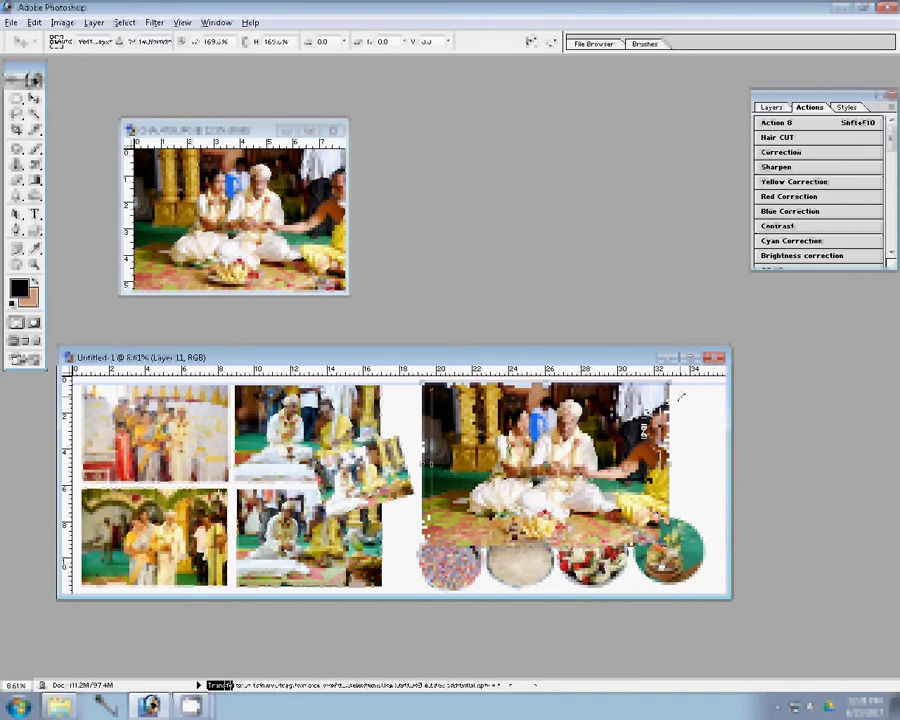
key("Return")
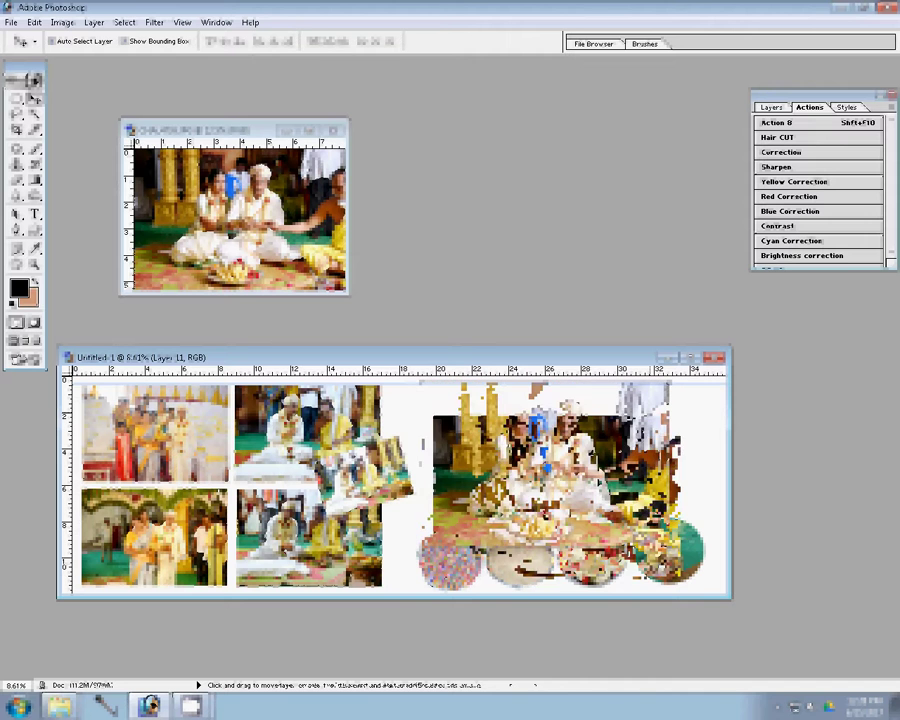
key("ctrl+t")
left_click_drag(684, 408, 731, 385)
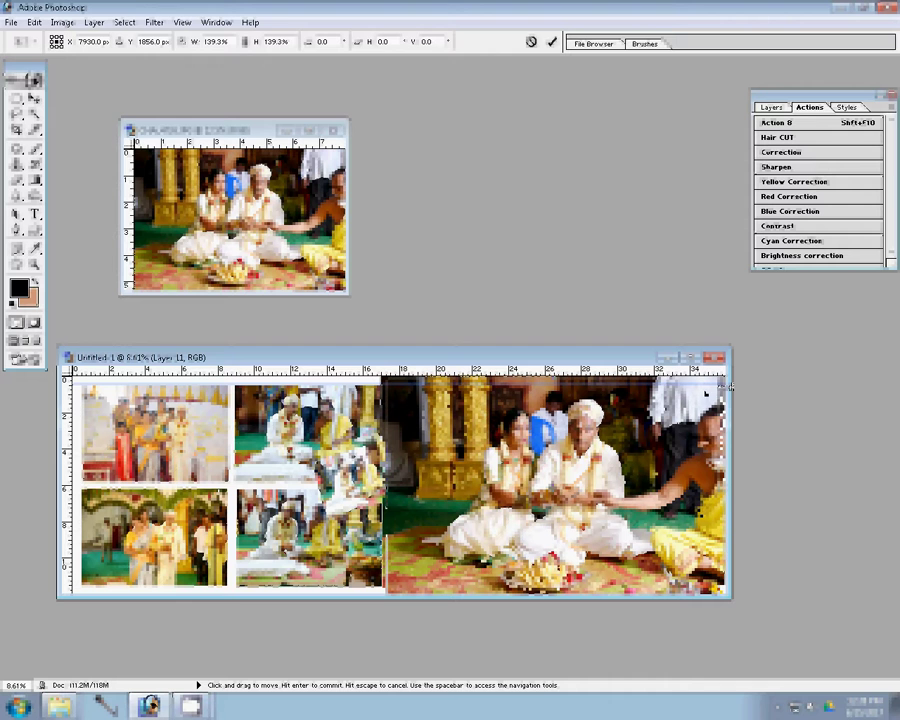
left_click_drag(731, 385, 731, 386)
key("Return")
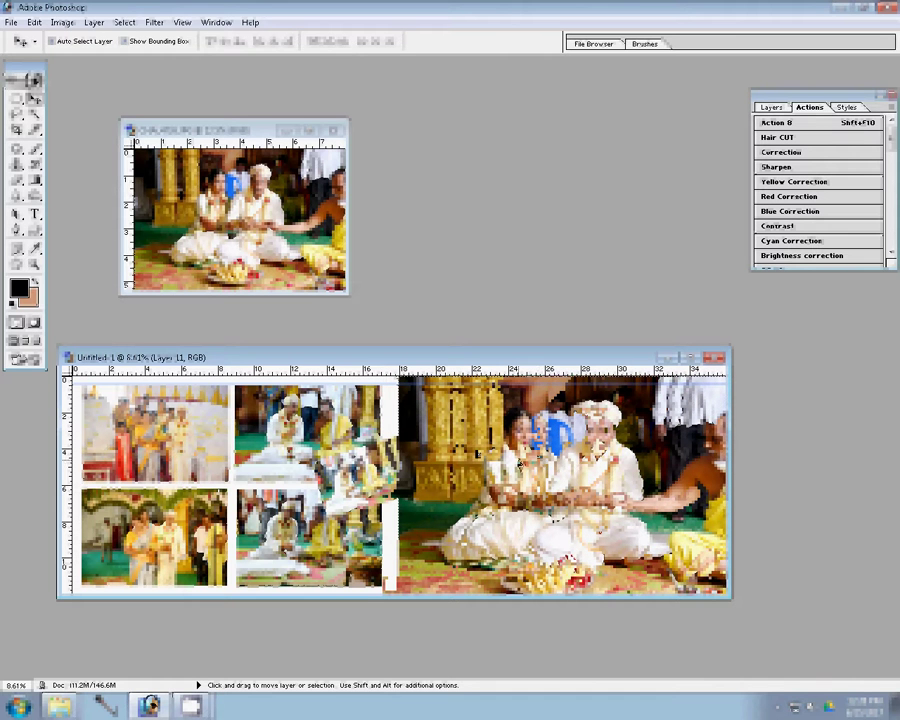
- Nudge the large wedding photo and transform the round plate layer, Layer 7
left_click_drag(519, 463, 508, 477)
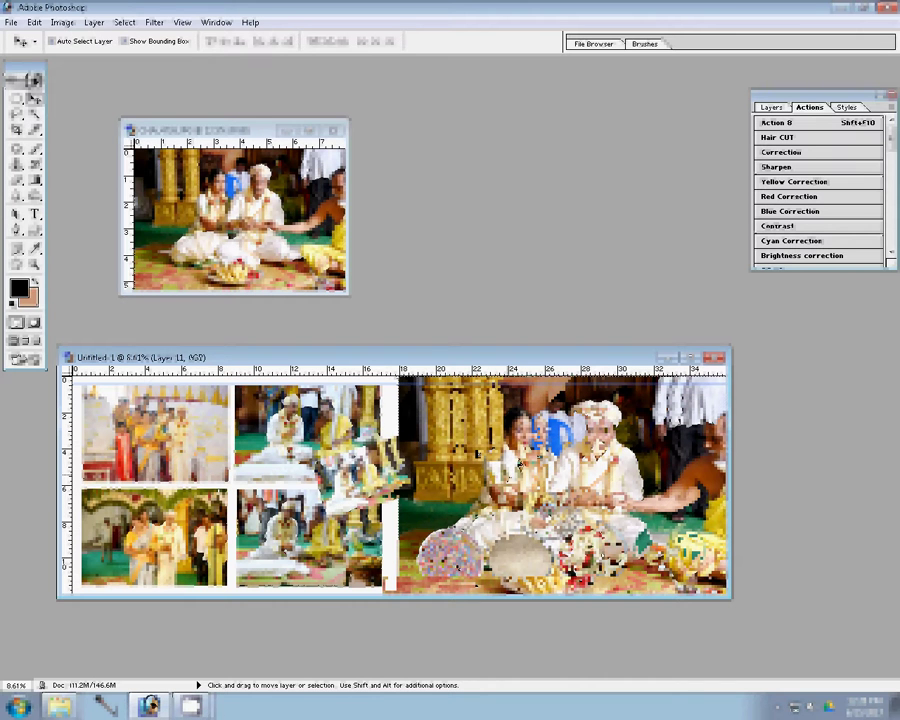
left_click(440, 570, "ctrl")
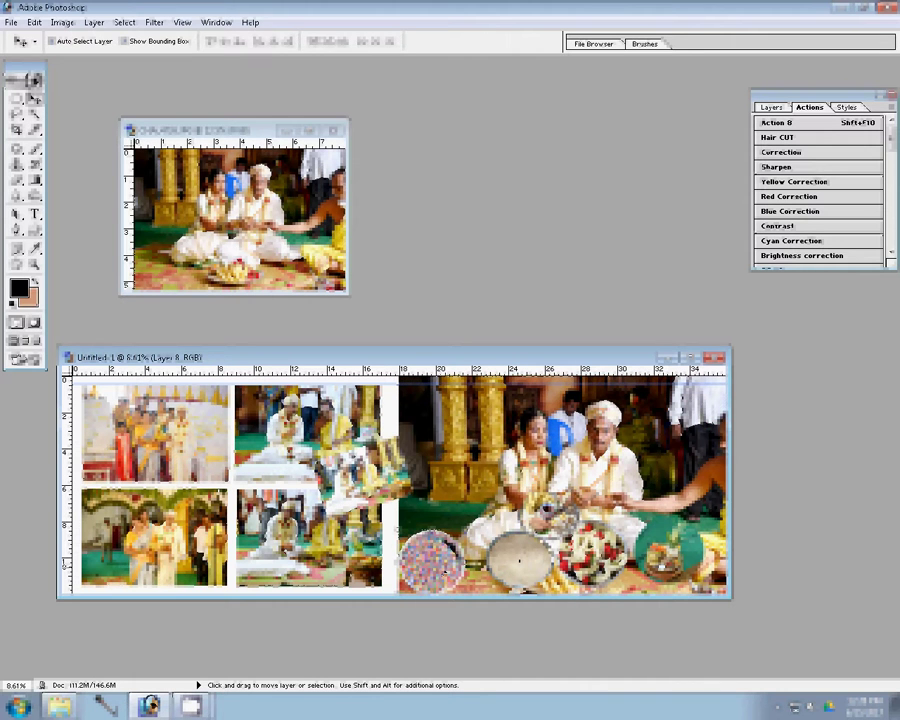
left_click(519, 561, "ctrl")
key("ctrl+t")
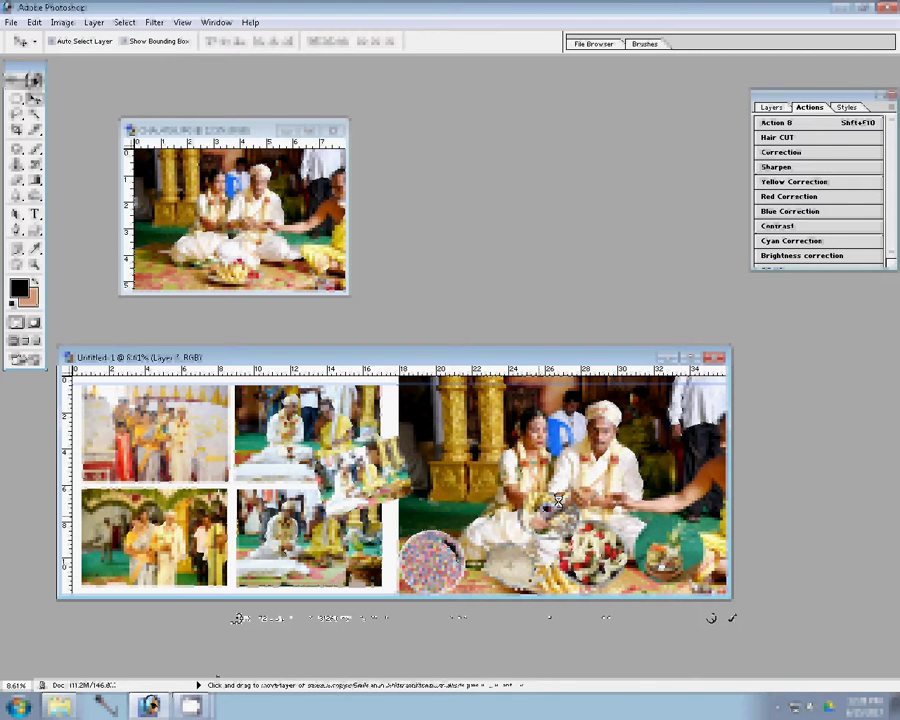
key("ctrl+t")
key("Return")
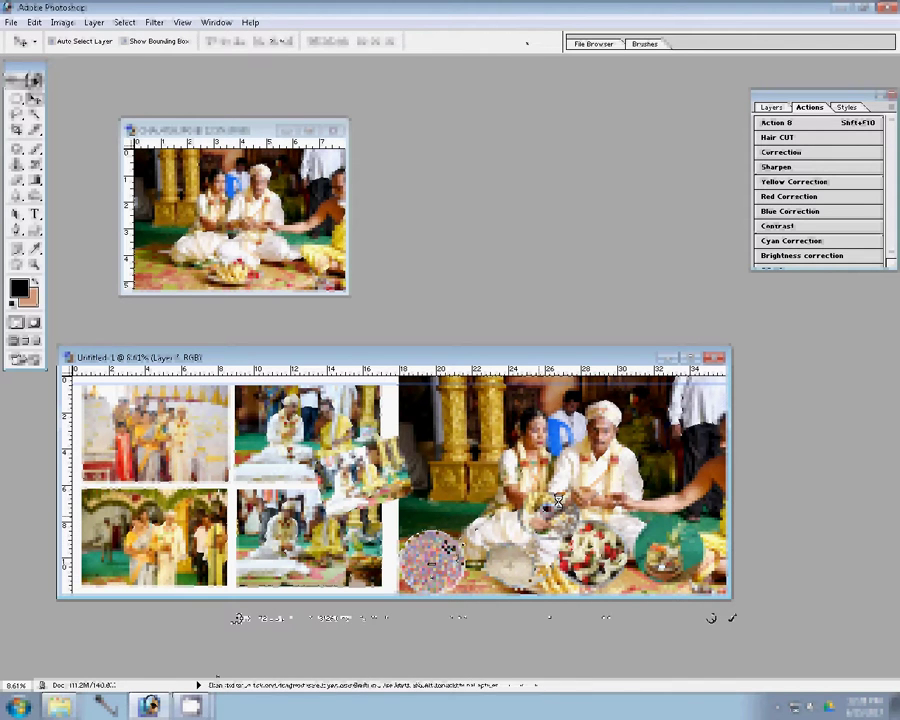
- Shift the plate photos and line them up along the large photo's bottom edge
left_click(558, 500, "ctrl")
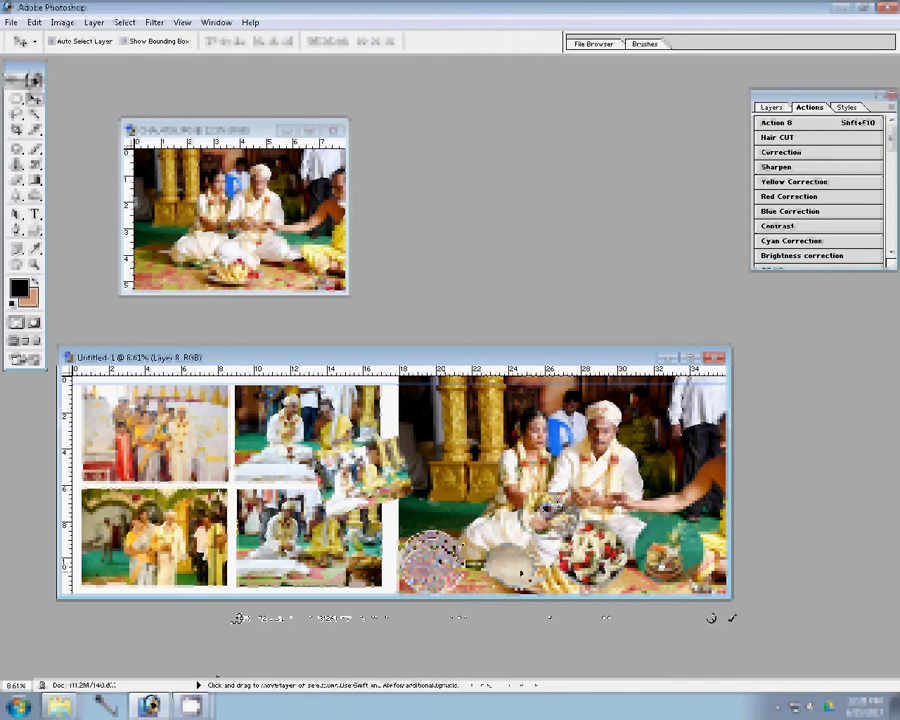
left_click_drag(524, 568, 487, 578)
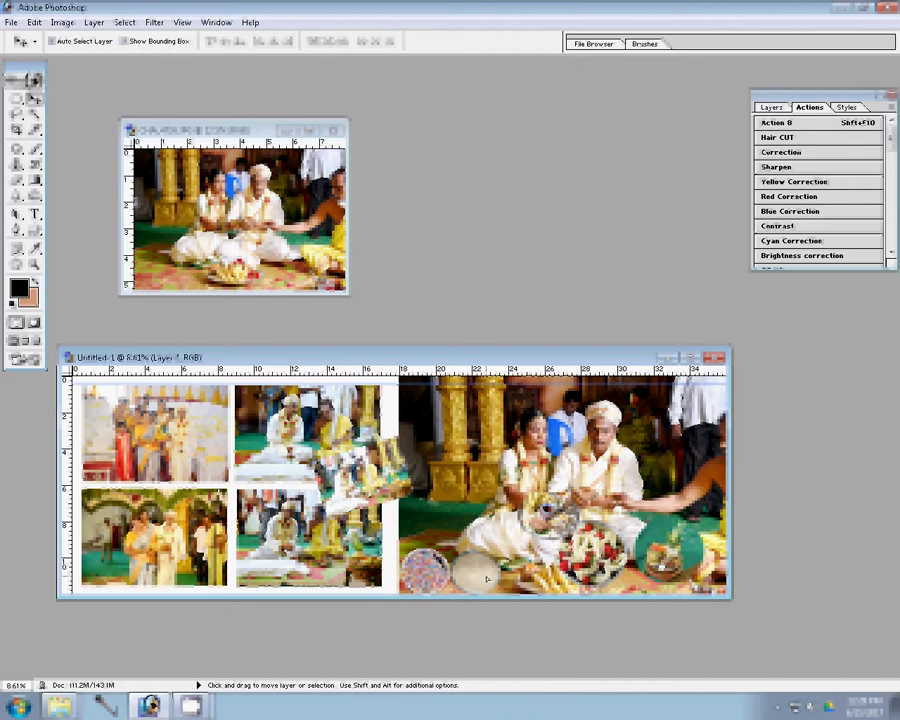
key("ctrl+t")
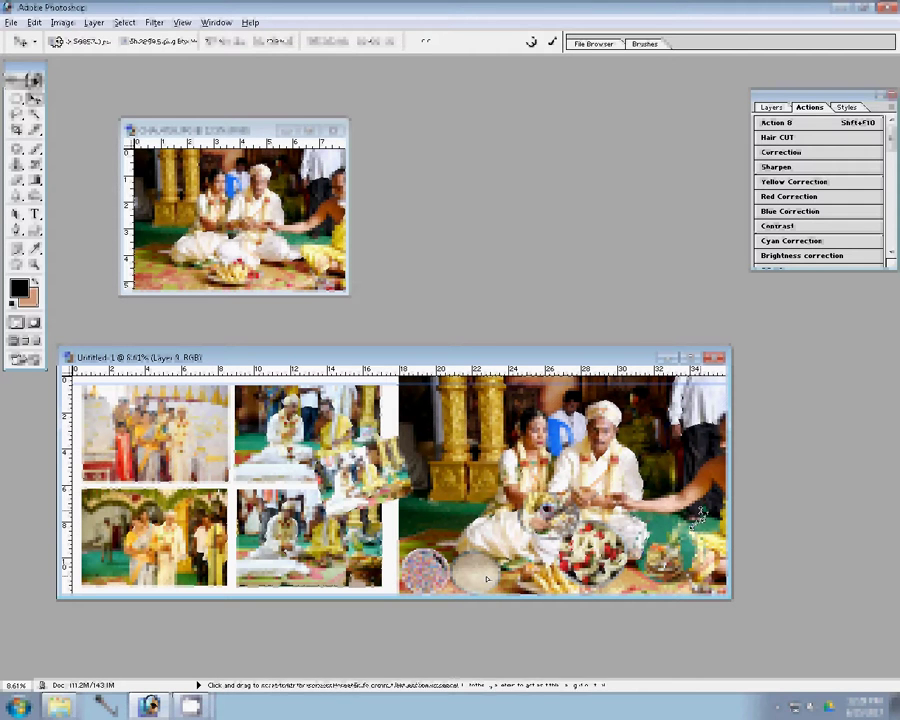
key("Return")
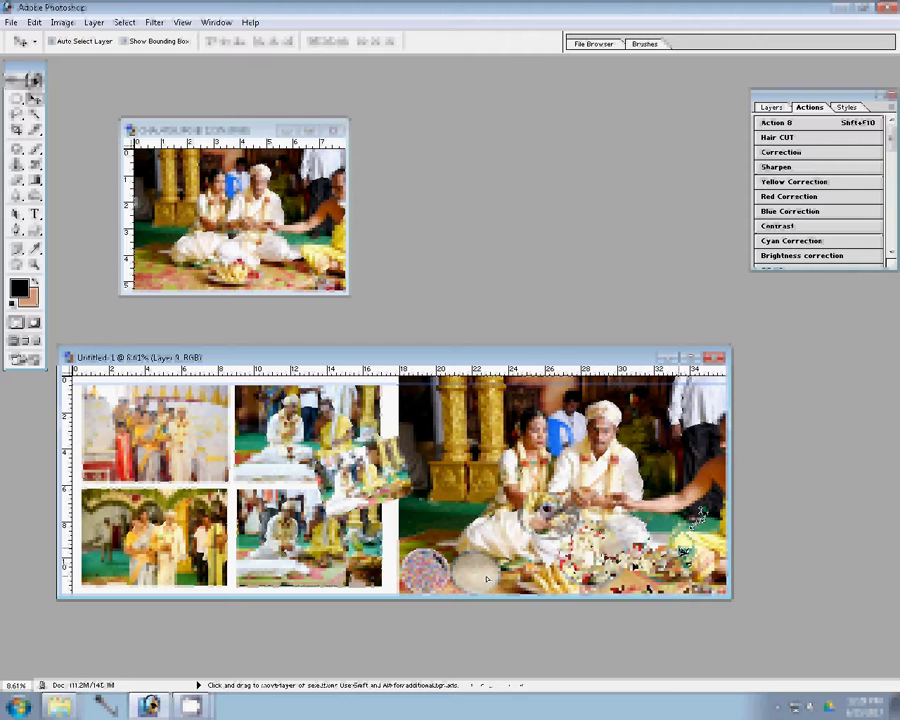
key("ctrl+j")
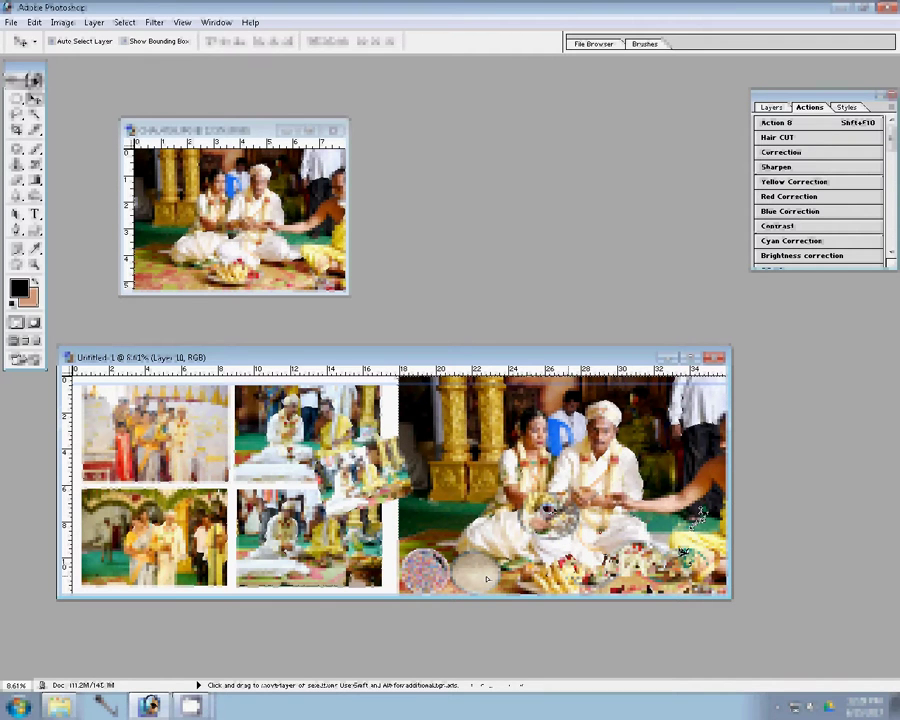
left_click_drag(487, 578, 549, 562)
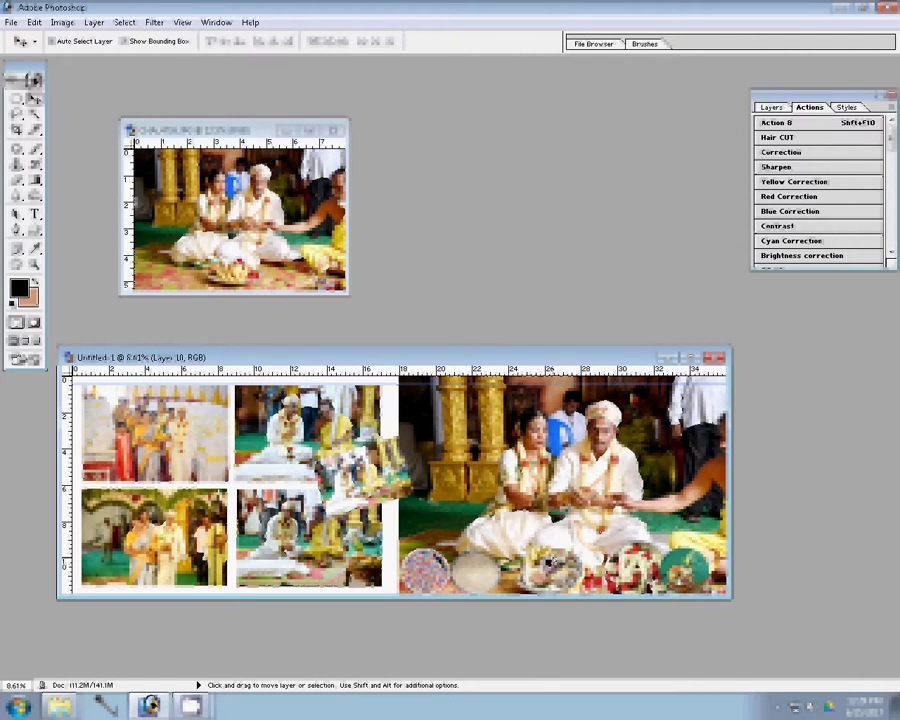
- Bring the inset photo above the large photo, move it to the upper left, and close the source
left_click(490, 573, "ctrl")
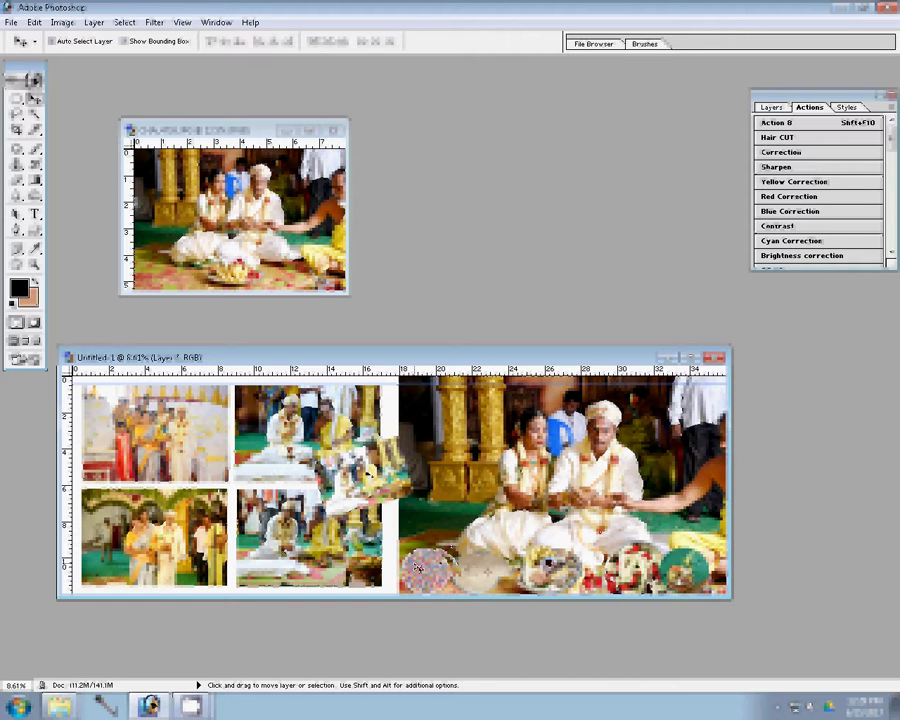
key("ctrl+bracketright")
left_click_drag(372, 474, 472, 456)
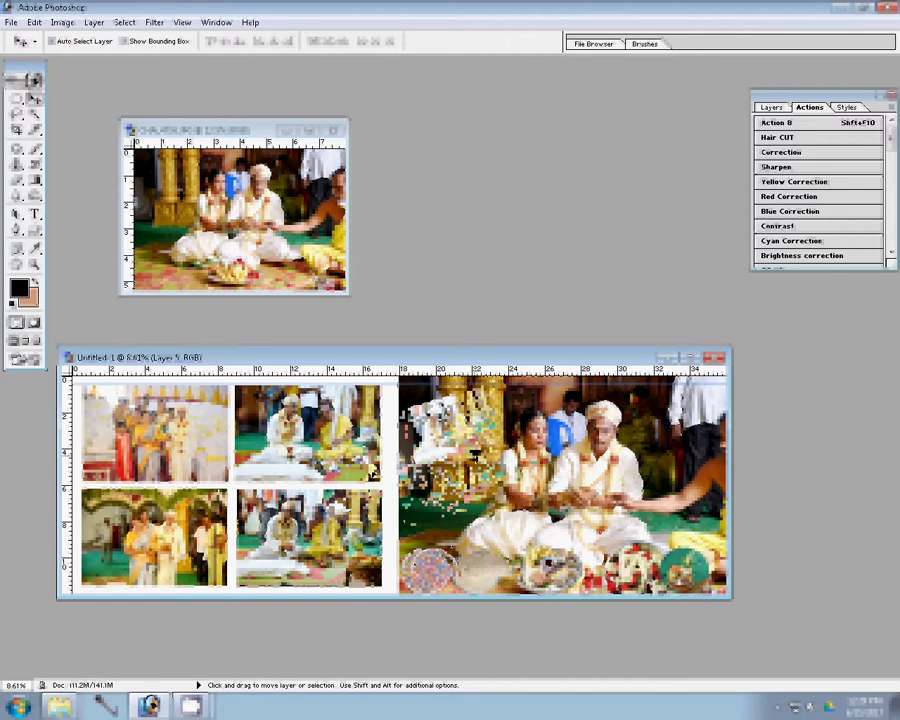
key("ctrl+w")
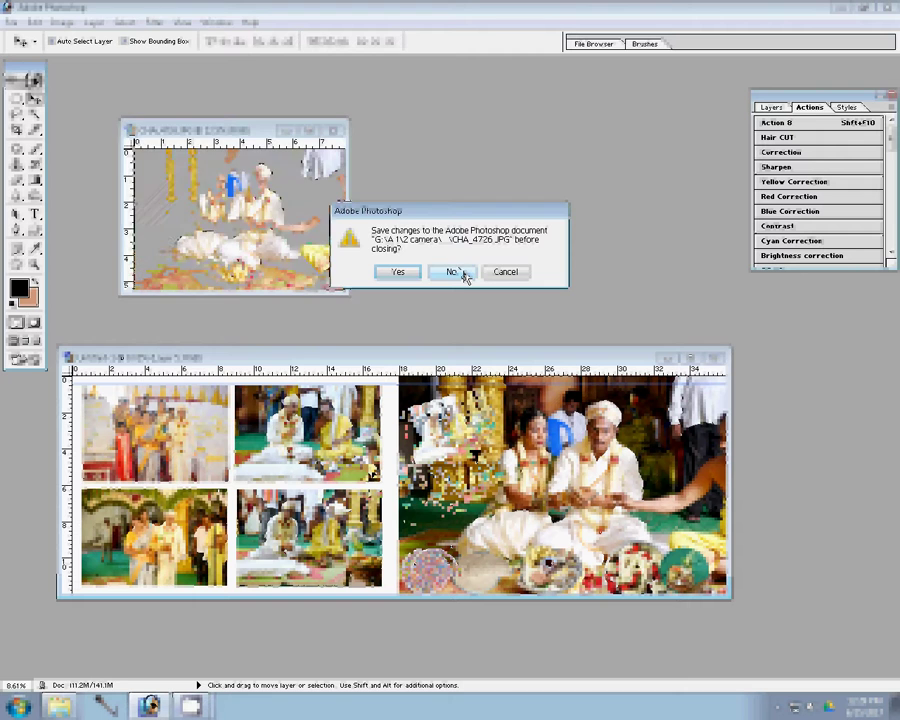
- Close the source photo without saving and open the Mohuurtha > 106ND750 folder in Explorer
left_click(456, 271)
left_click(60, 706)
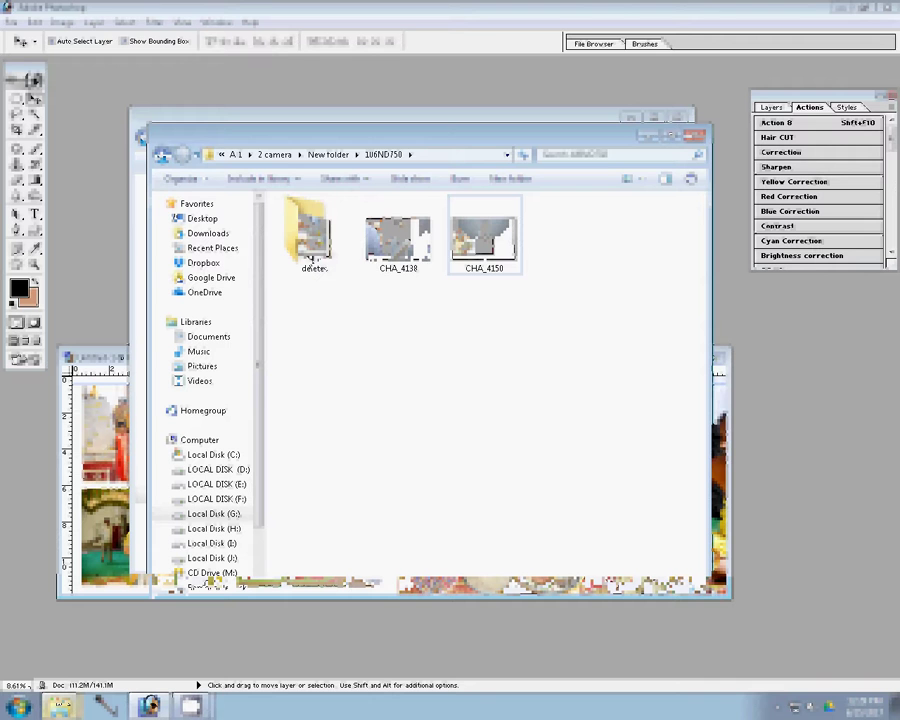
left_click(162, 156)
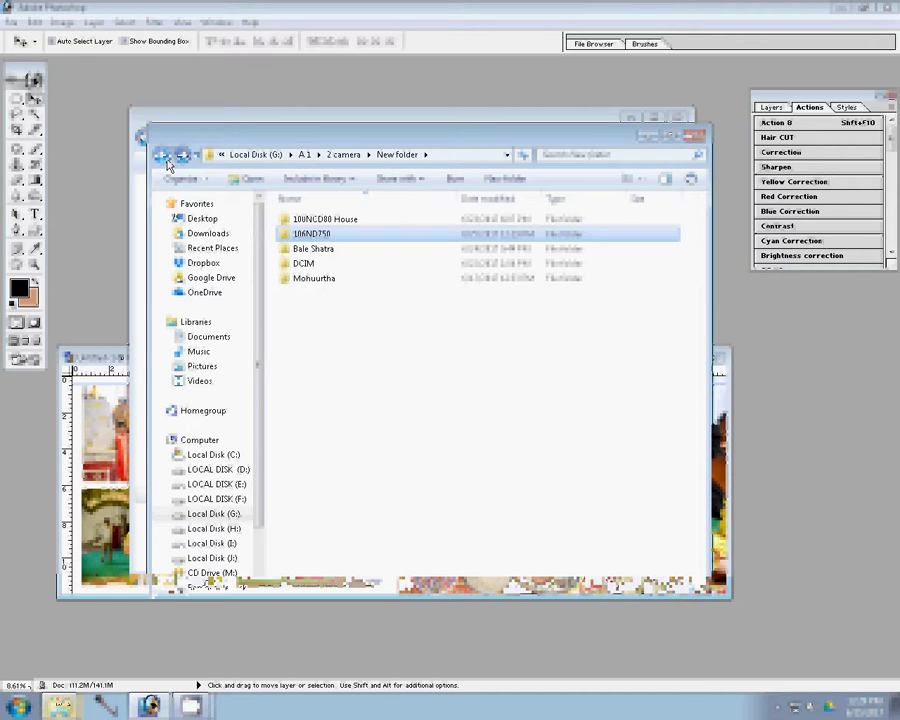
double_click(314, 278)
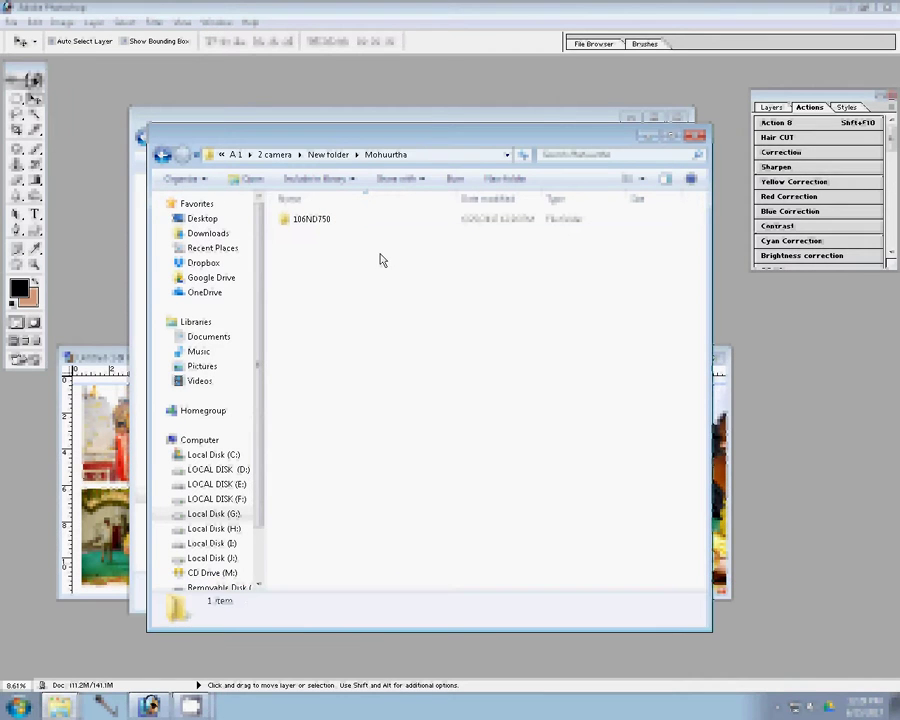
double_click(311, 219)
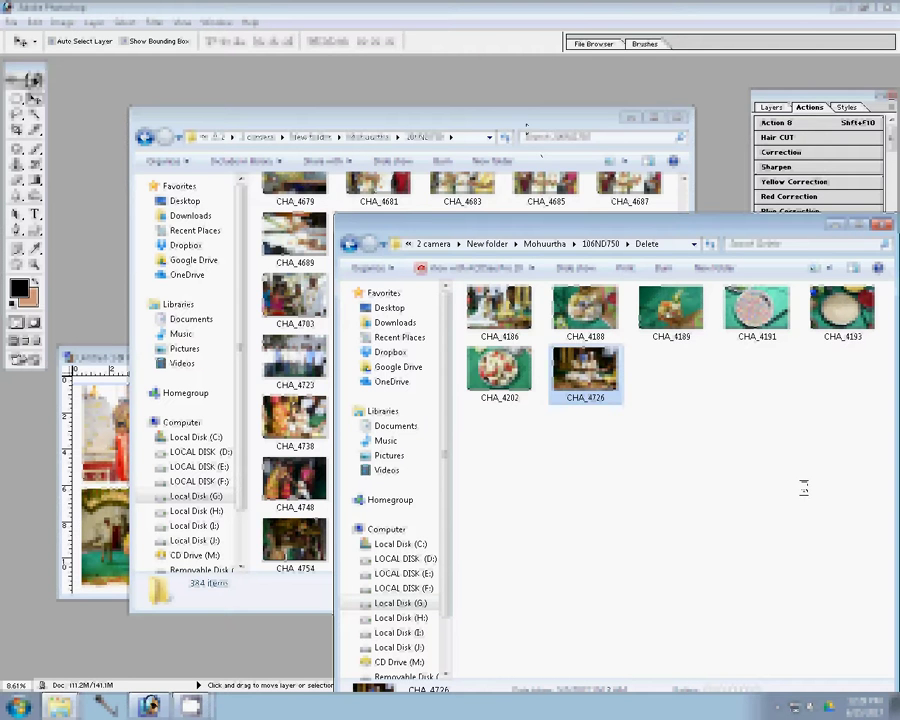
- Select CHA_4199 with the other ceremony photos and drag them into Photoshop
left_click(541, 157)
scroll(485, 335, "down", 10)
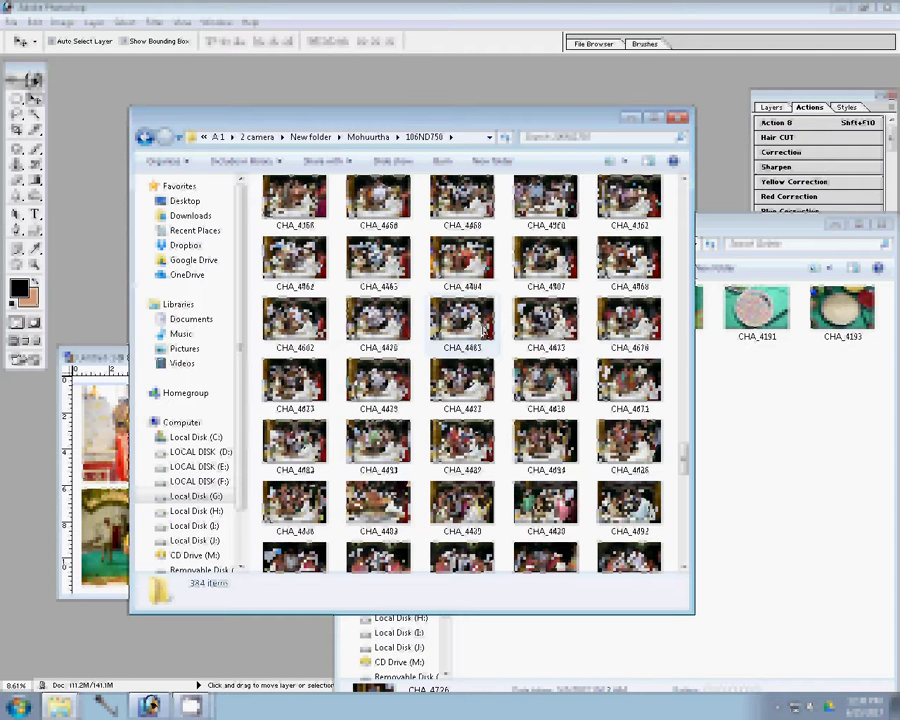
scroll(482, 332, "down", 5)
scroll(482, 332, "down", 5)
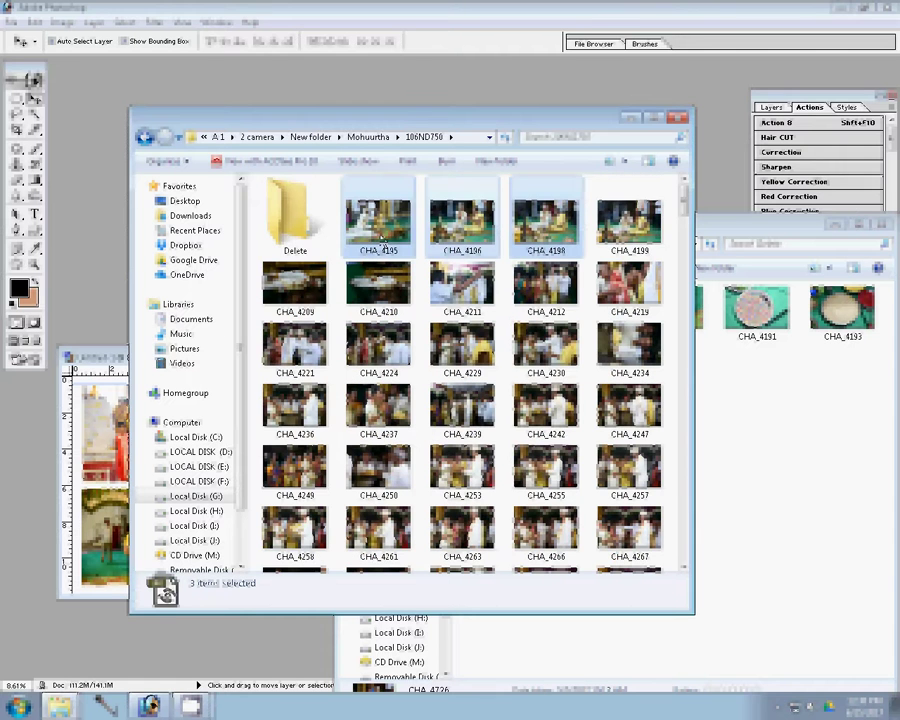
left_click(638, 248, "ctrl")
mouse_move(638, 248)
left_mouse_down()
mouse_move(247, 77)
mouse_move(245, 86)
left_mouse_up()
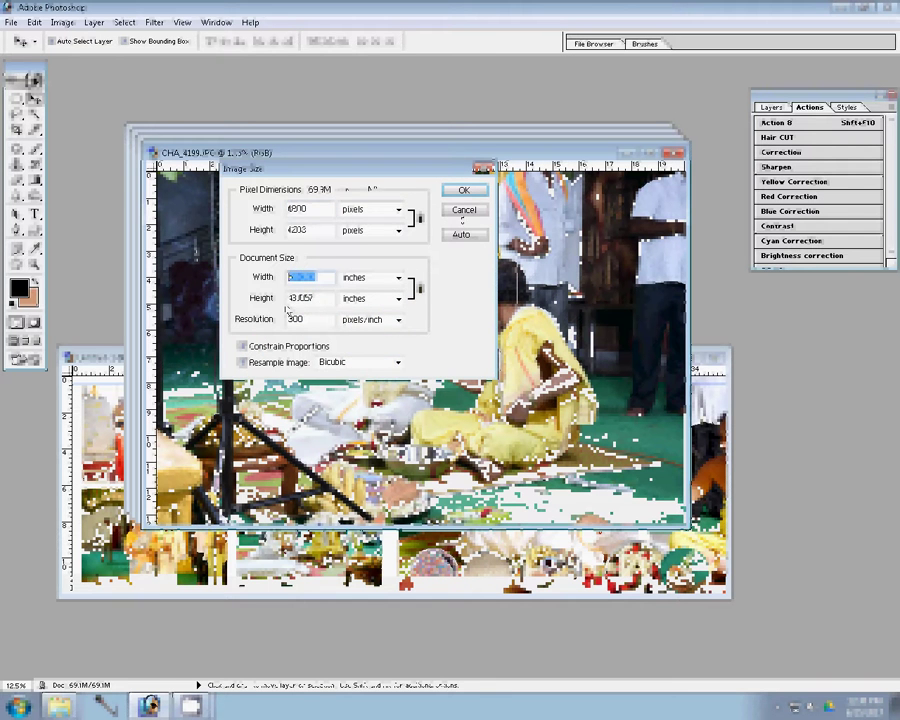
- Resize CHA_4199, scale its copy to about 72% at the large photo's upper right, then close the source
left_click(463, 190)
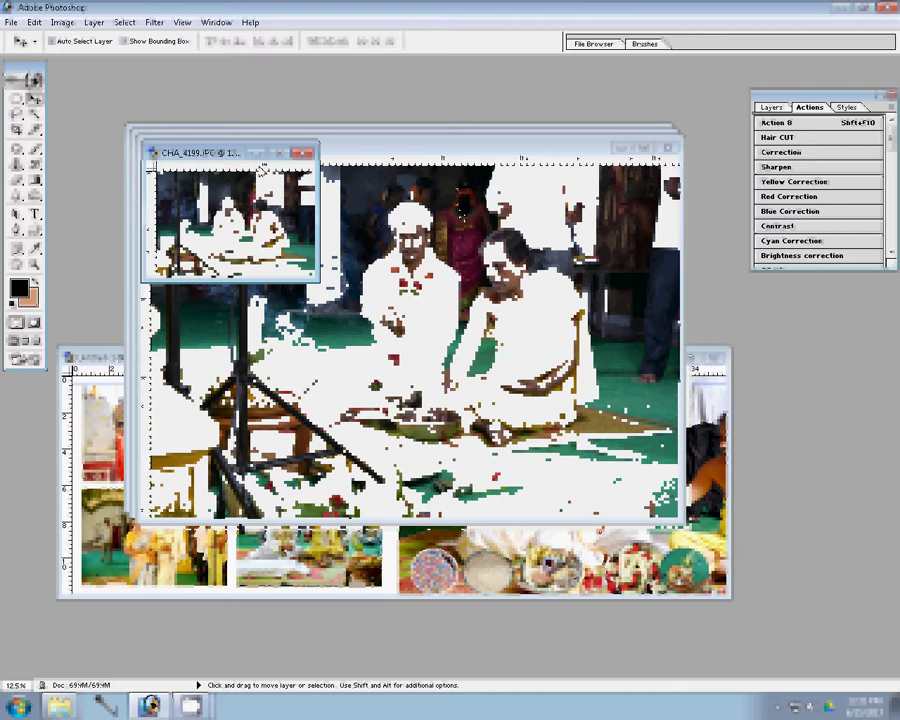
key("ctrl+Tab")
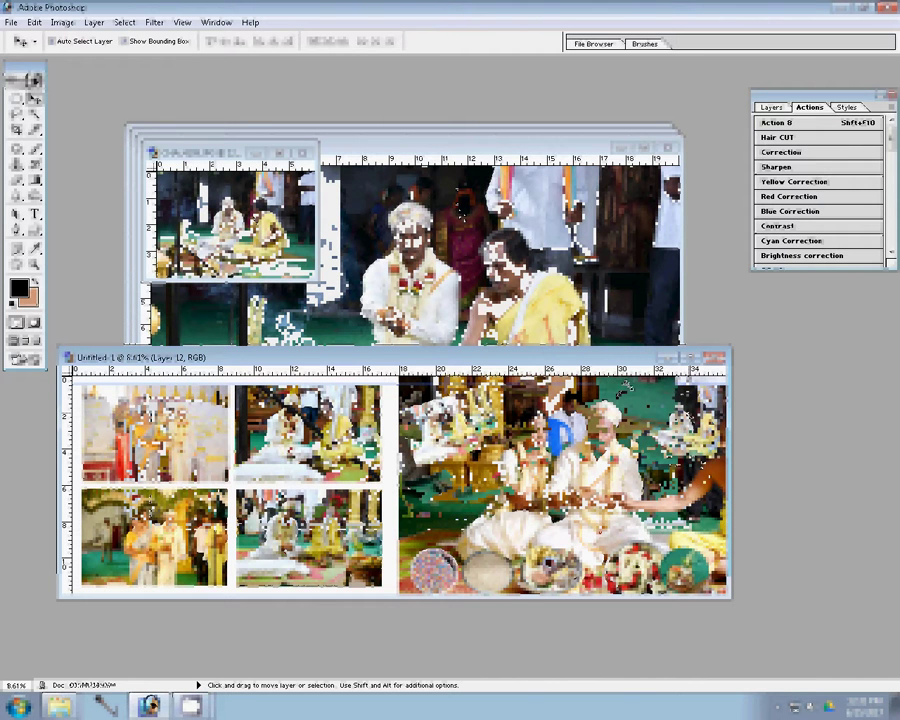
key("ctrl+t")
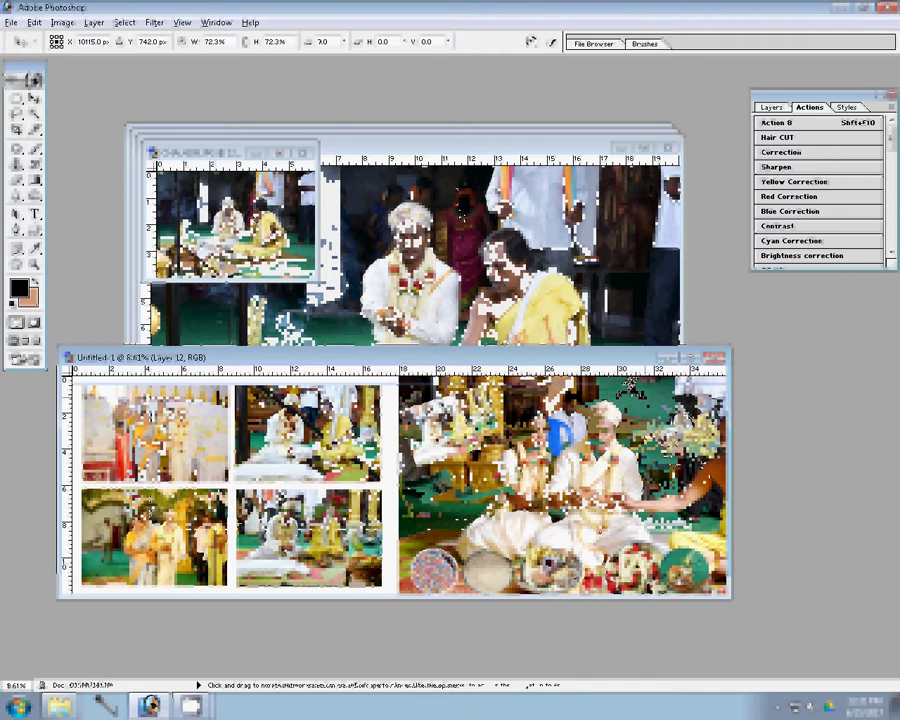
key("Return")
key("Return")
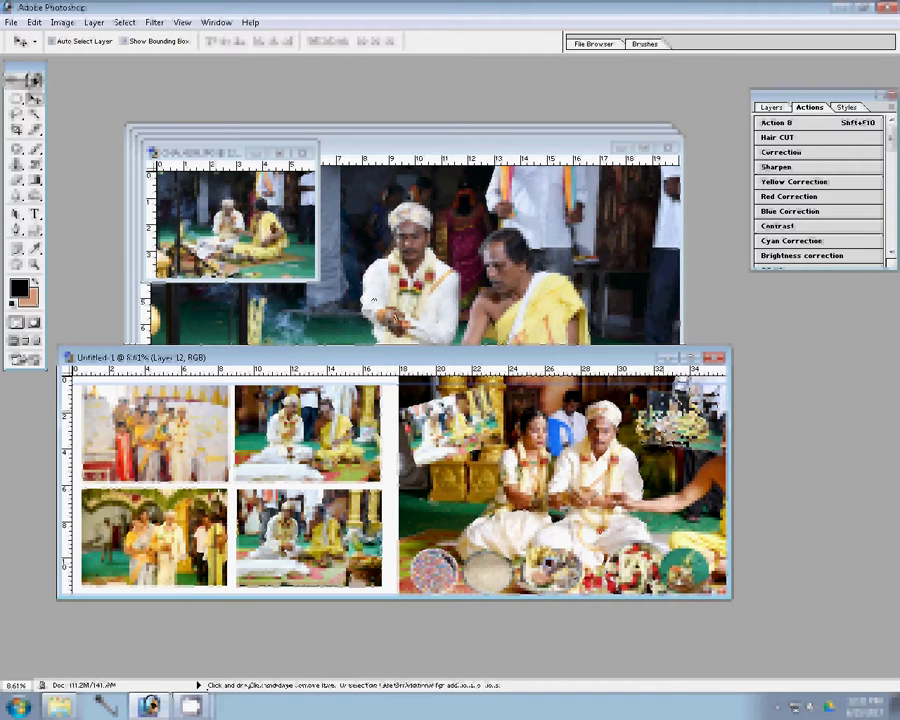
key("ctrl+w")
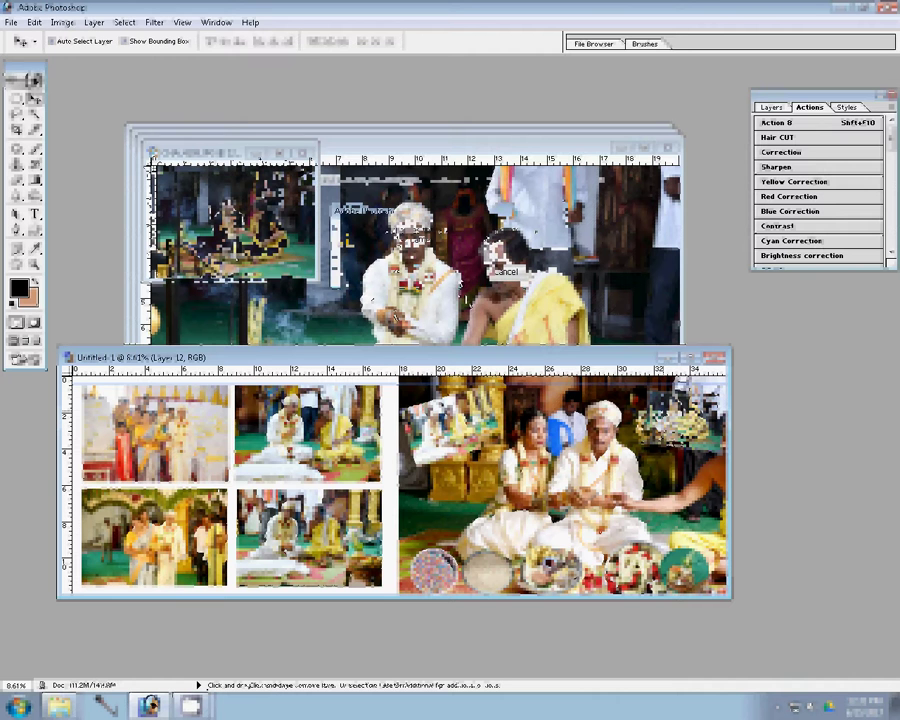
- Resize CHA_4198 to a width of 5 inches with Image Size
key("ctrl+alt+i")
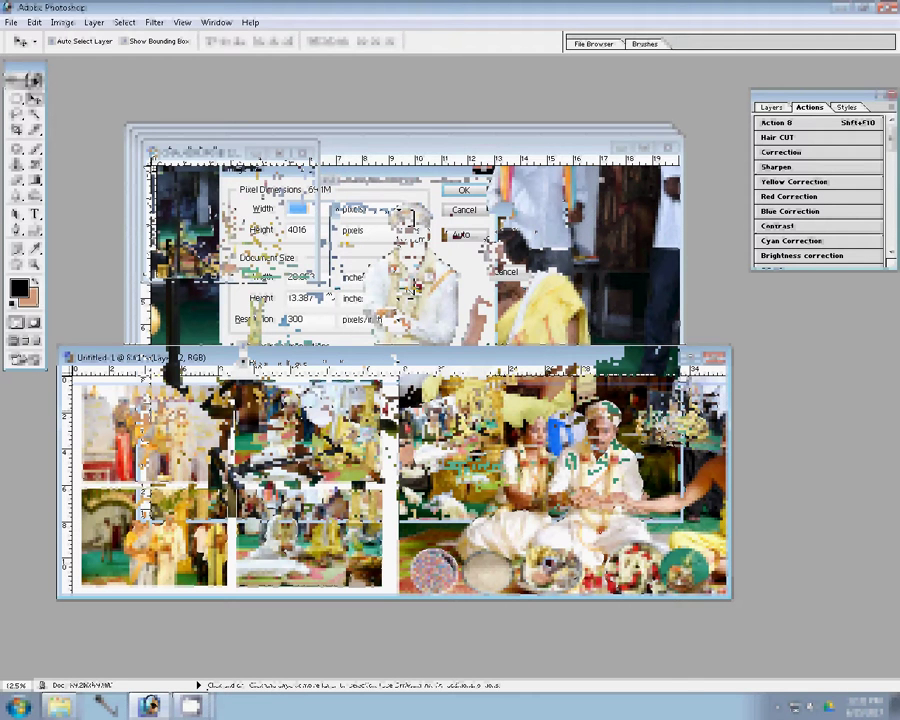
key("Tab")
key("Tab")
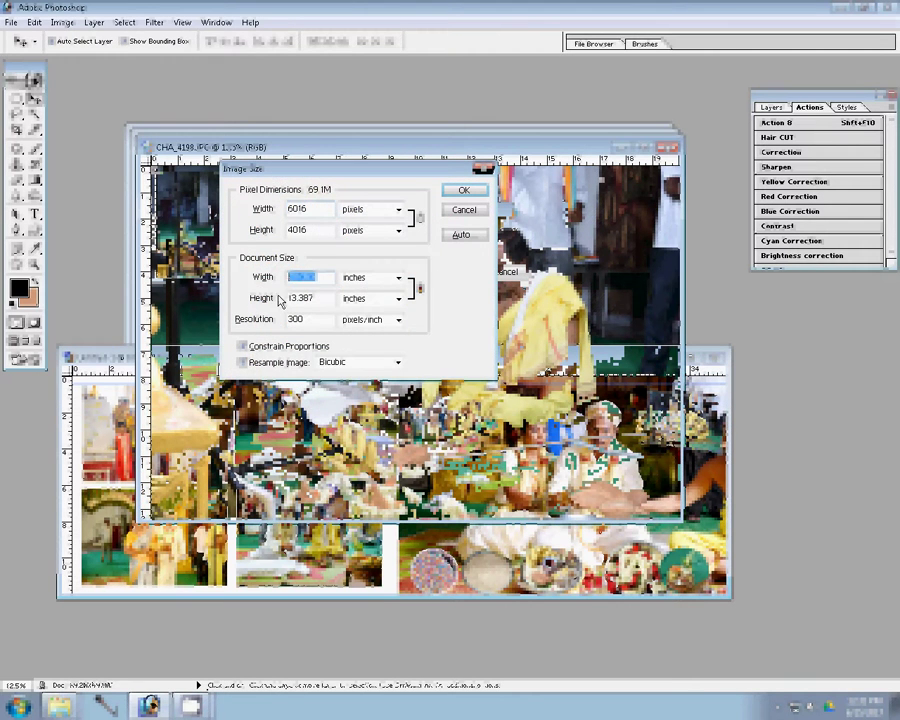
type("5")
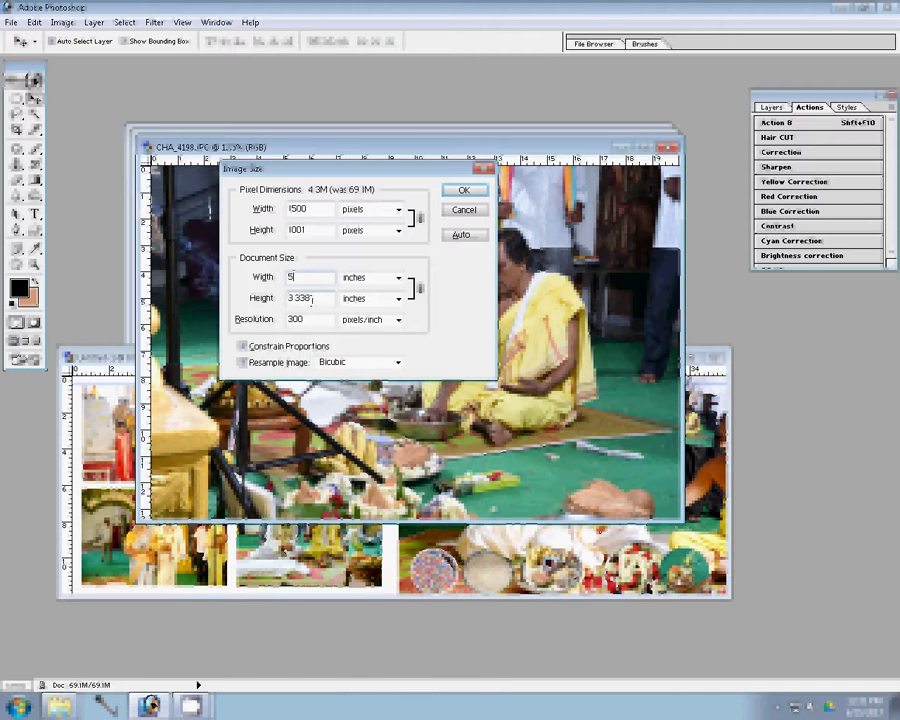
key("Return")
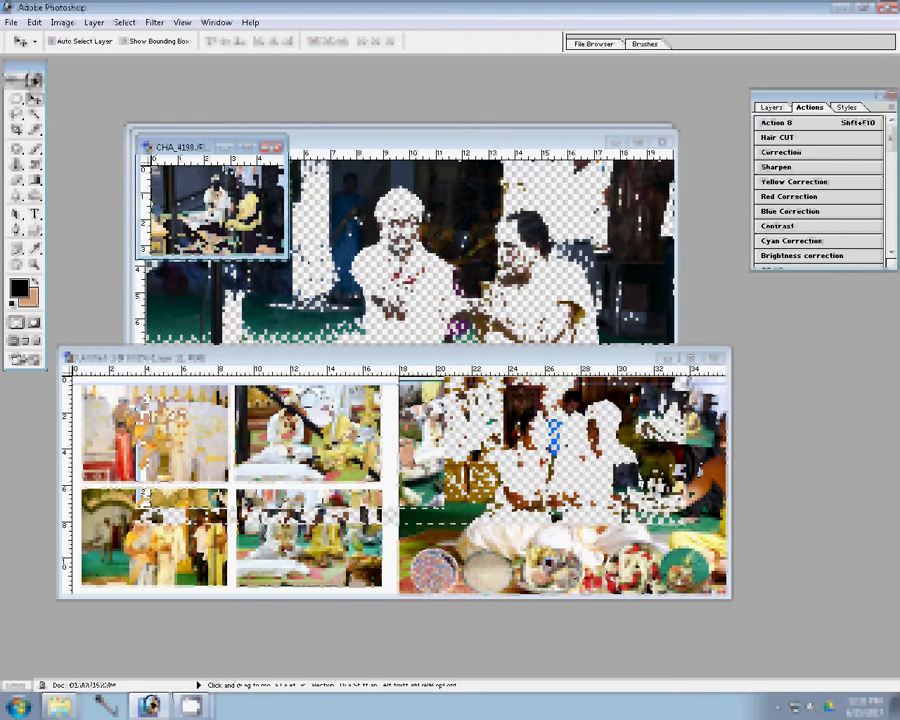
- Rotate the CHA_4198 copy into a tilted inset on the large photo's right side and close the source
left_click(478, 356)
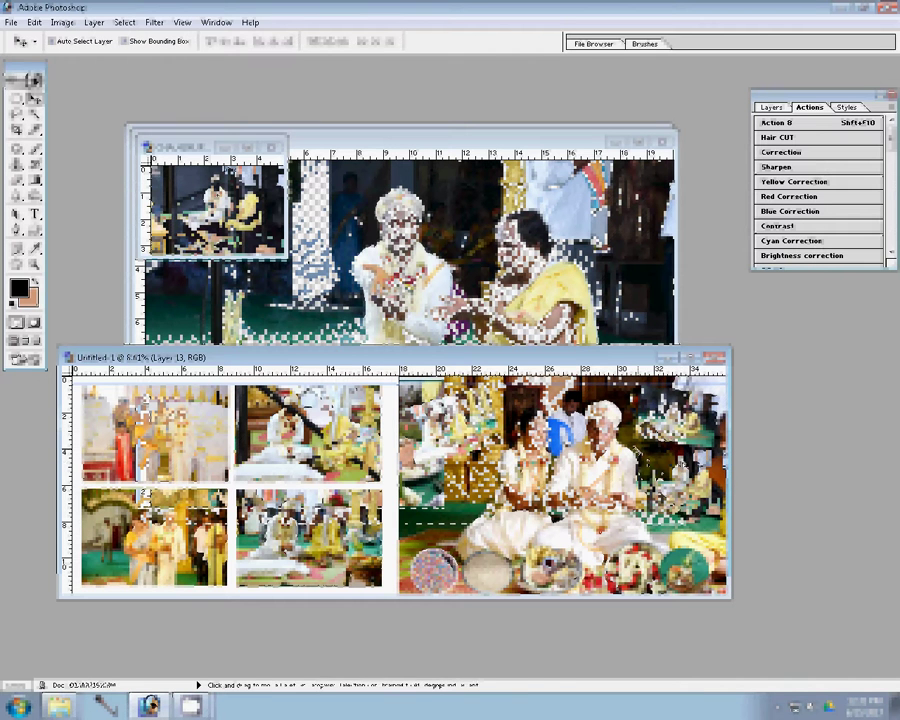
key("ctrl+t")
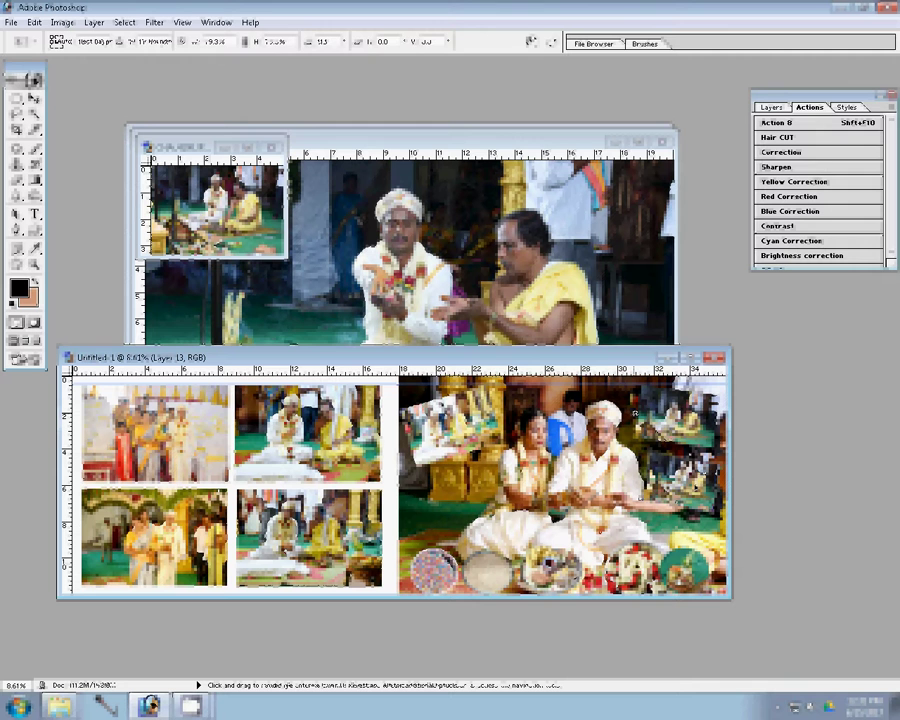
key("Return")
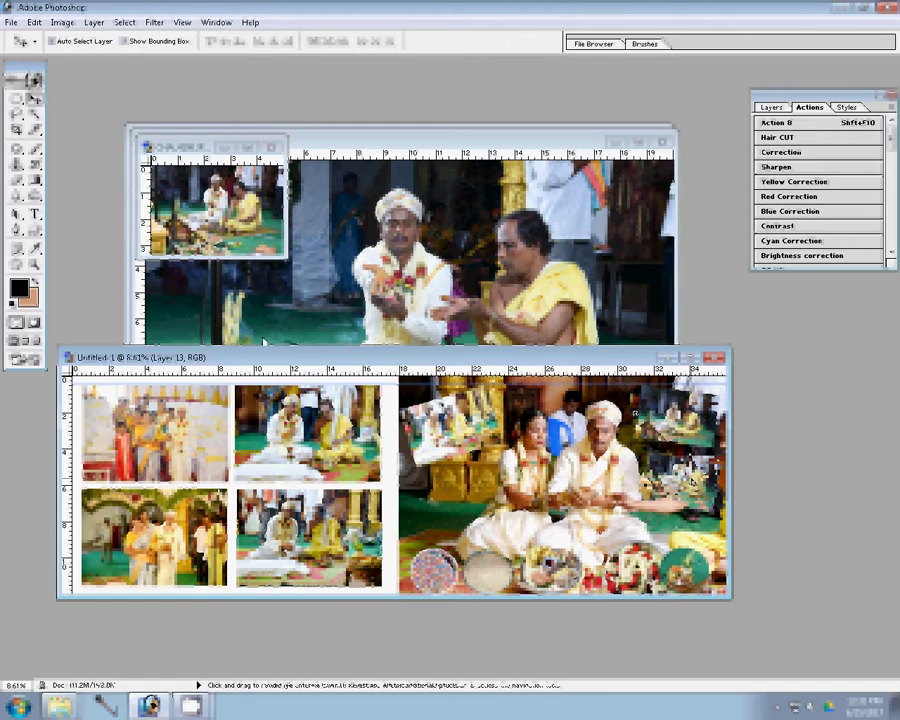
key("ctrl+w")
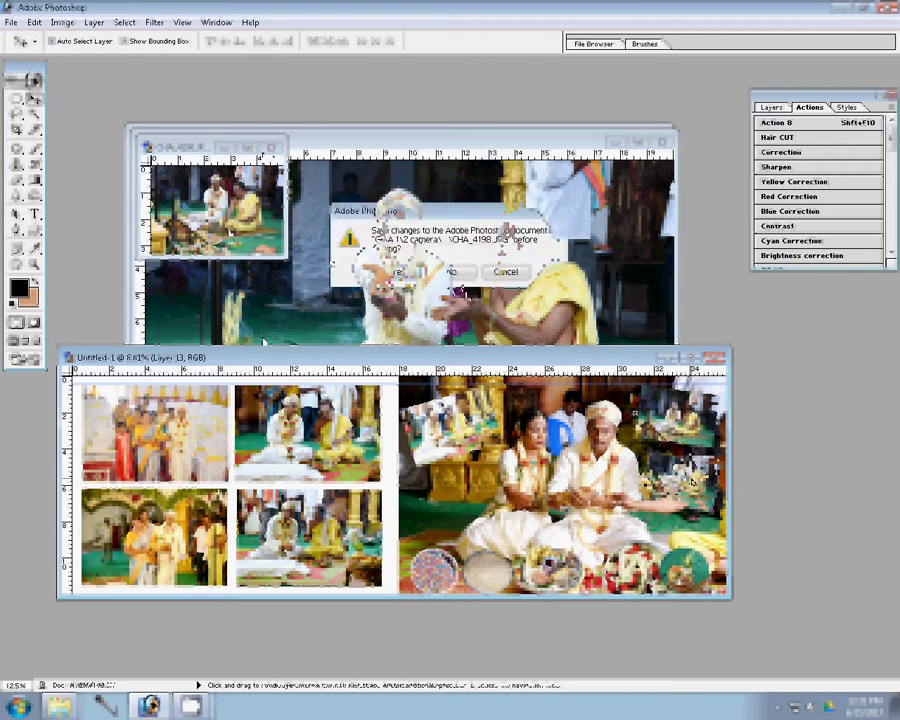
- Discard changes to CHA_4198 and give CHA_4196 a new width via Image Size
key("n")
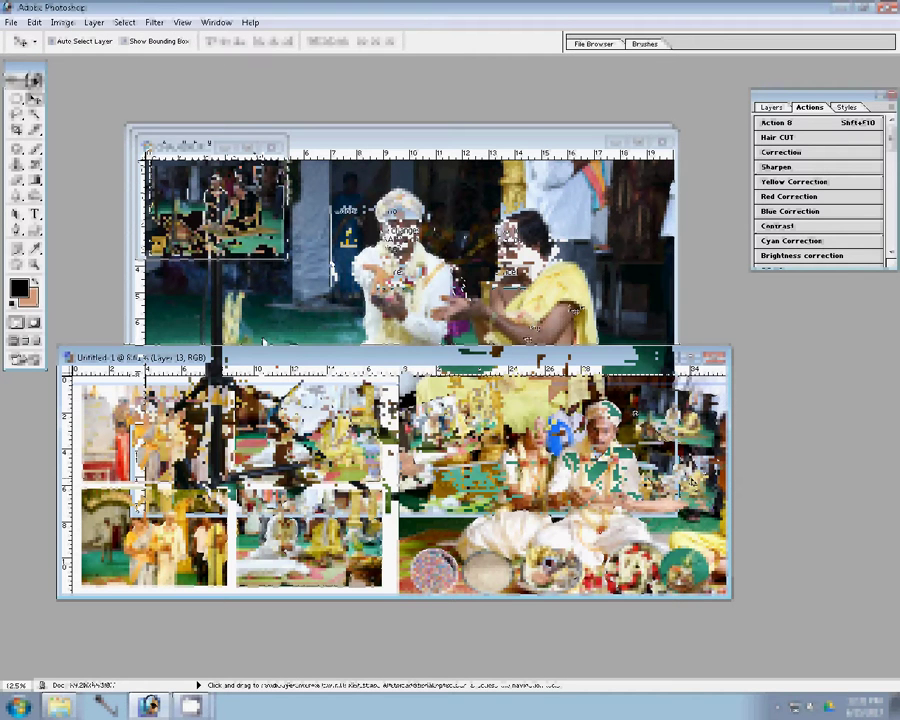
key("ctrl+alt+i")
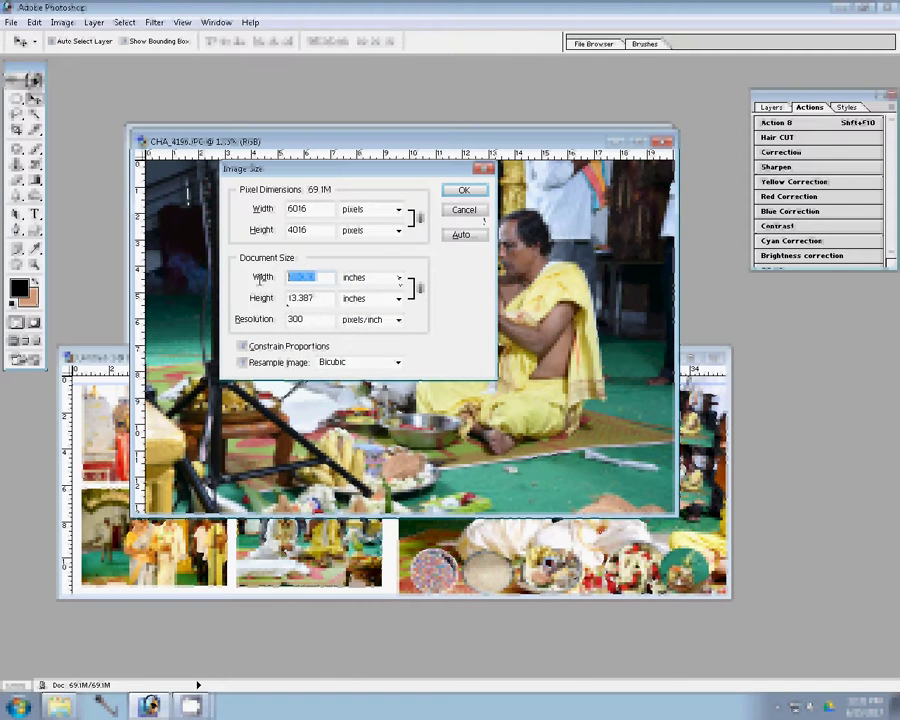
key("Up")
key("Return")
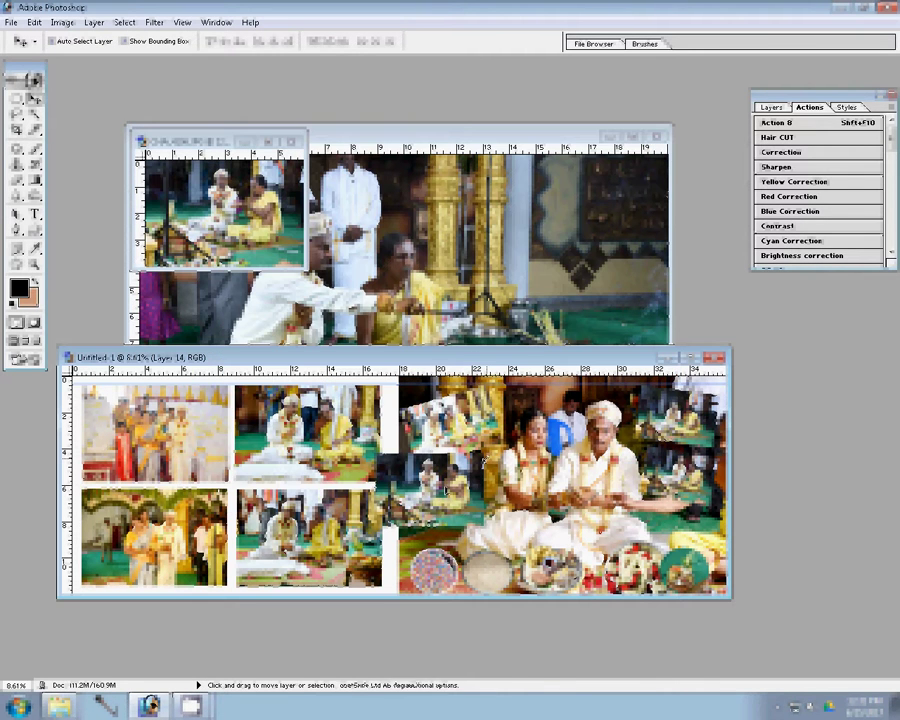
- Scale the pasted inset photos to about 47% and close the small source photo
key("ctrl+t")
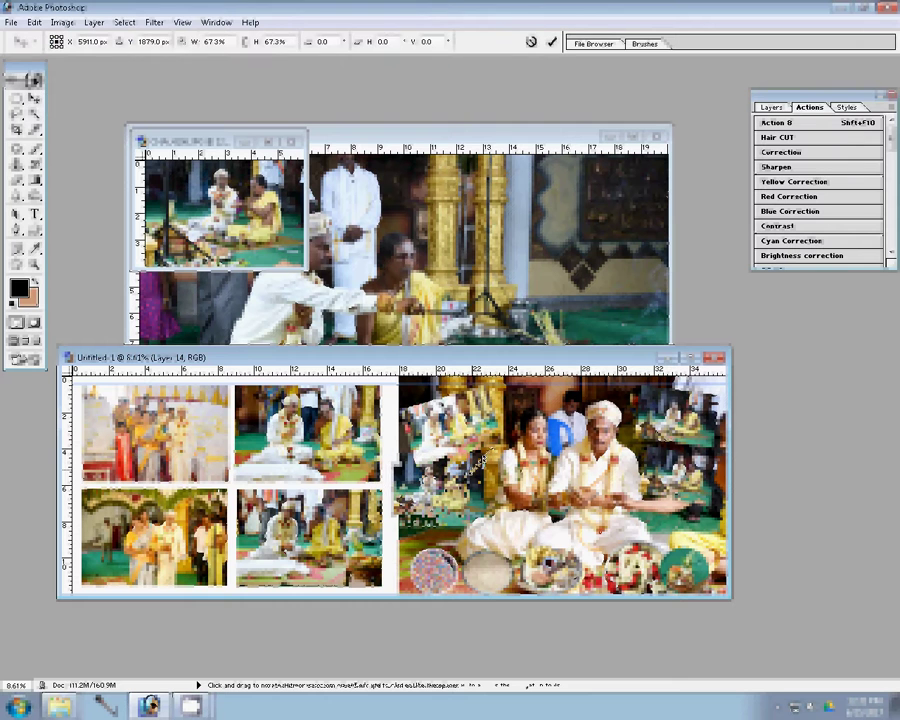
key("Return")
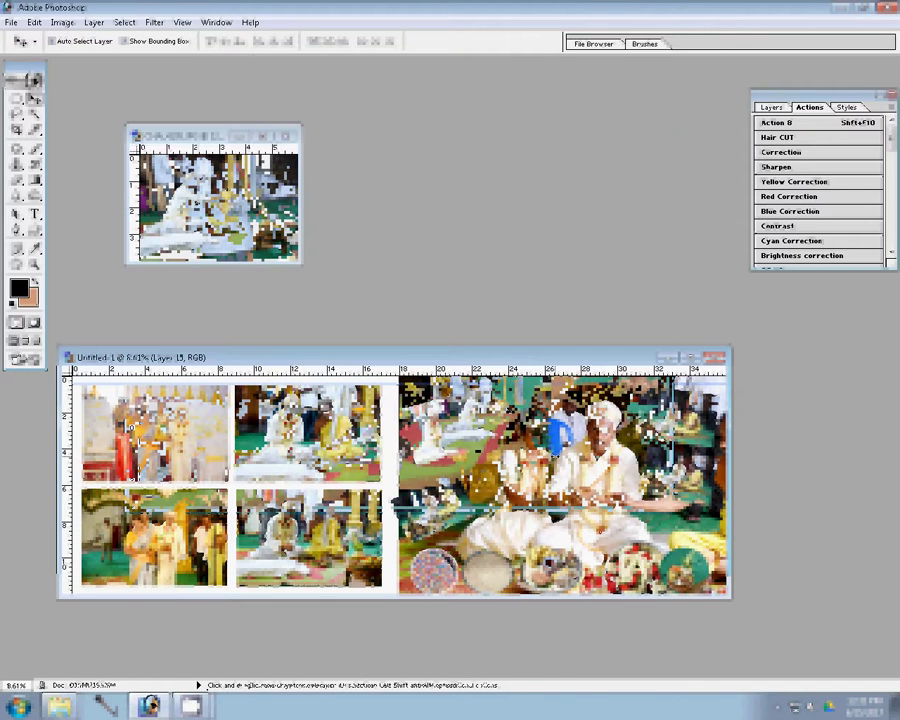
key("ctrl+t")
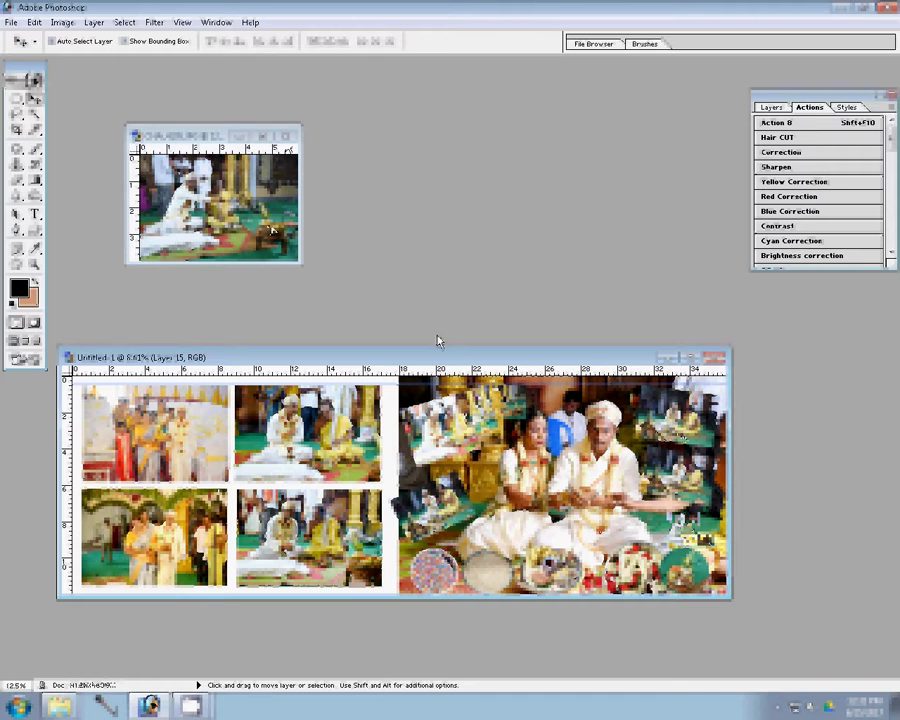
left_click(449, 273)
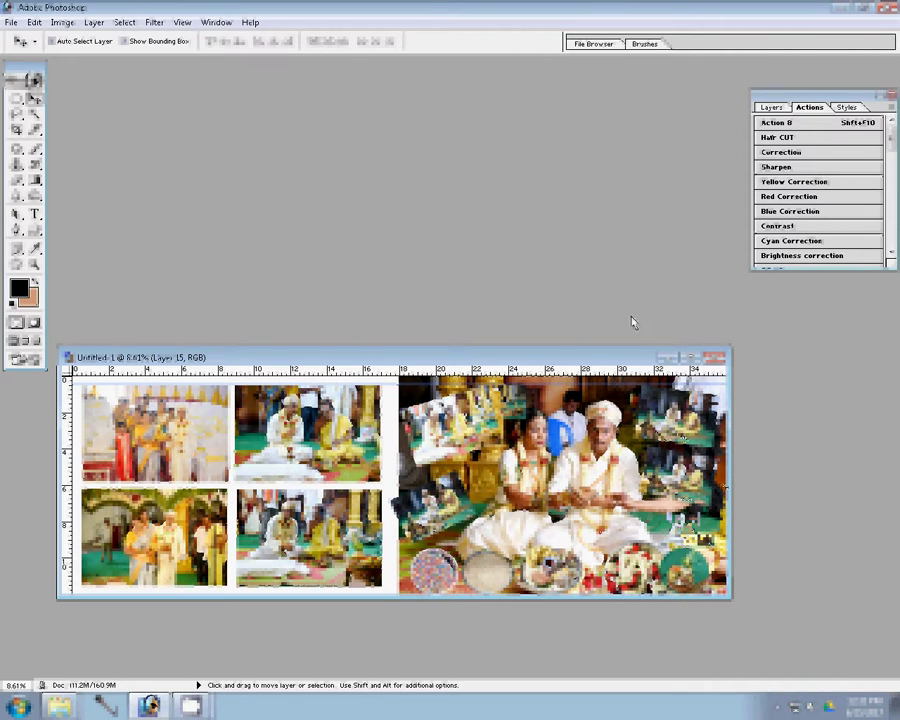
- Merge the top inset layer down and give Layer 5 a 3 px purple outside stroke
left_click(770, 107)
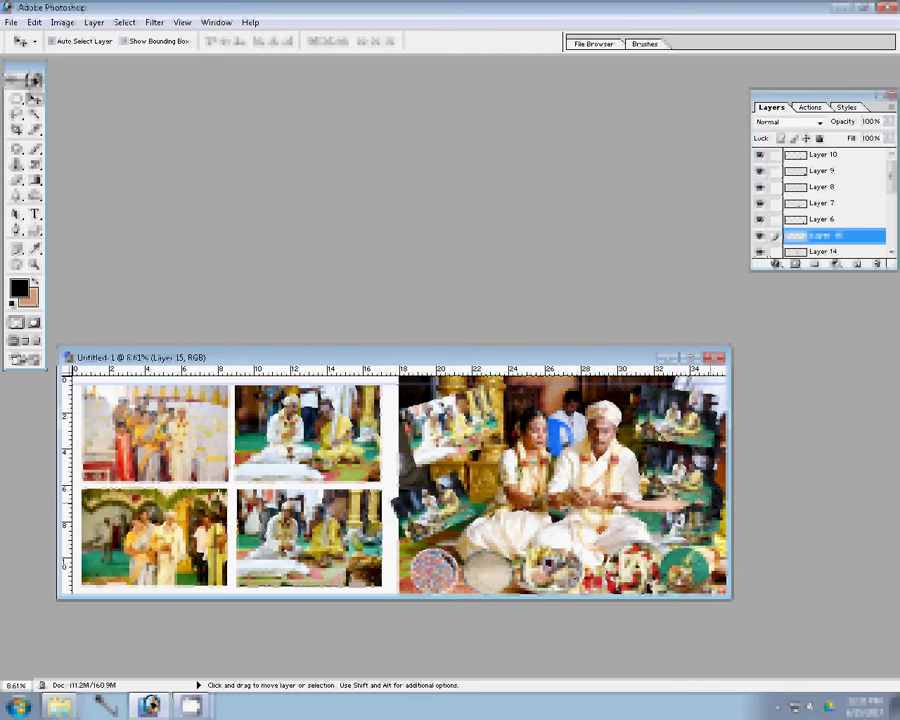
key("ctrl+e")
key("ctrl+e")
key("ctrl+e")
key("ctrl+e")
key("ctrl+e")
key("ctrl+e")
key("ctrl+e")
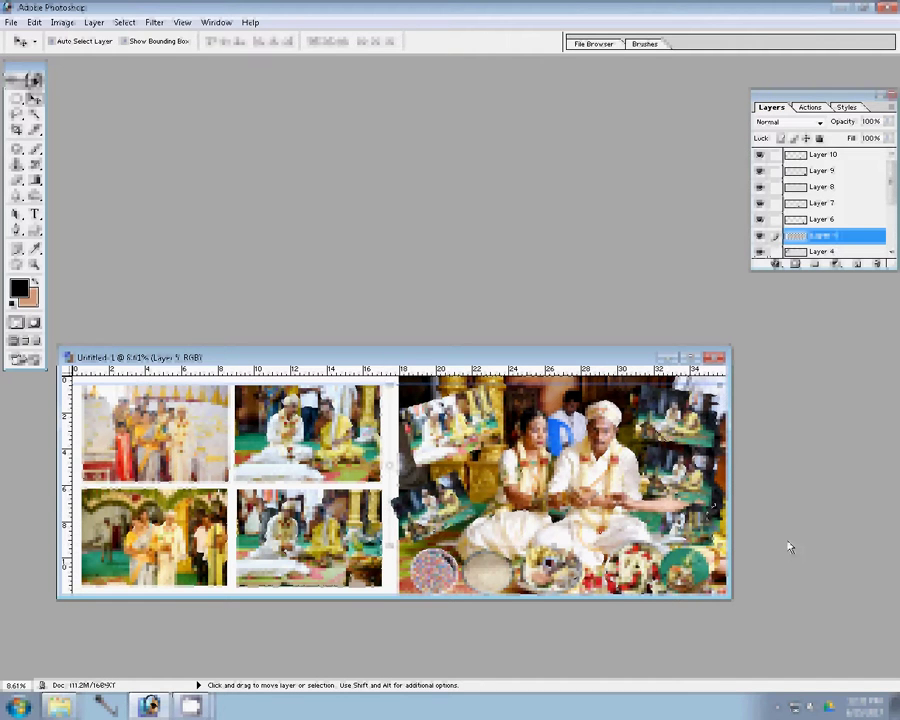
left_click(774, 264)
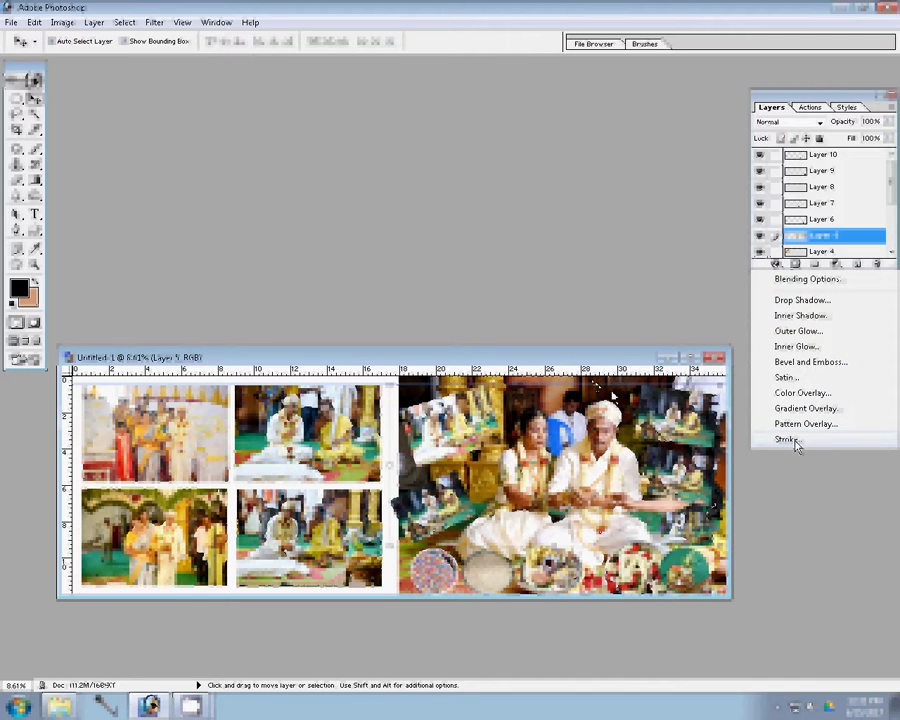
left_click(787, 440)
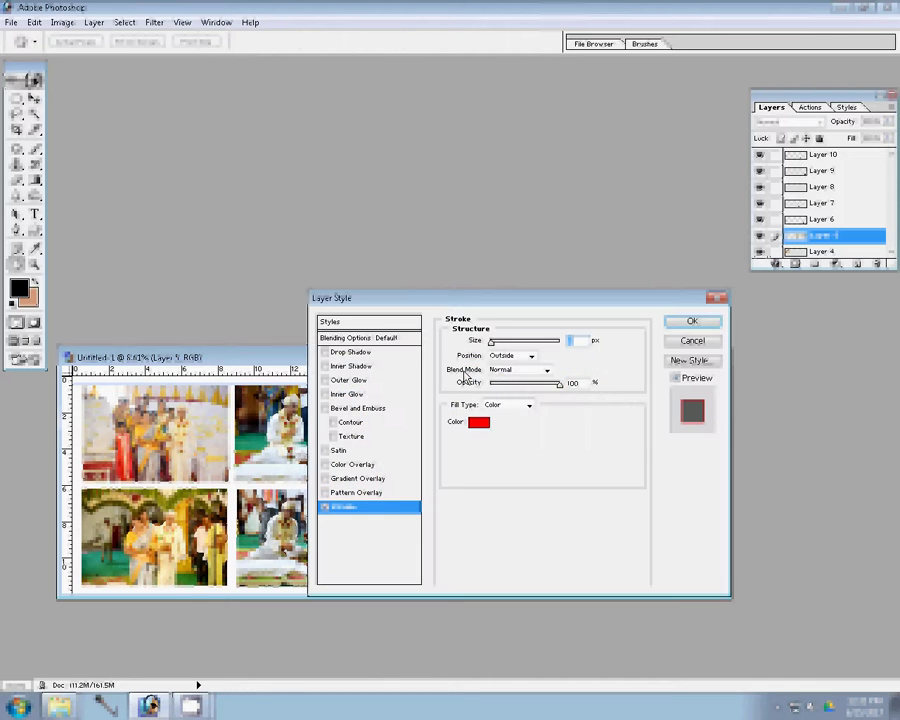
left_click(481, 424)
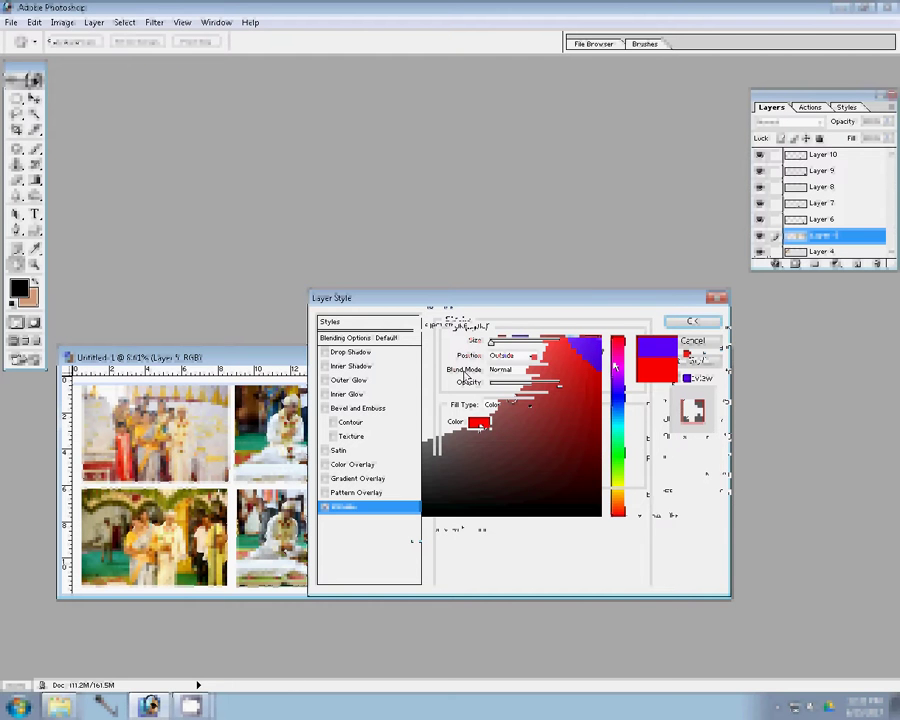
key("Return")
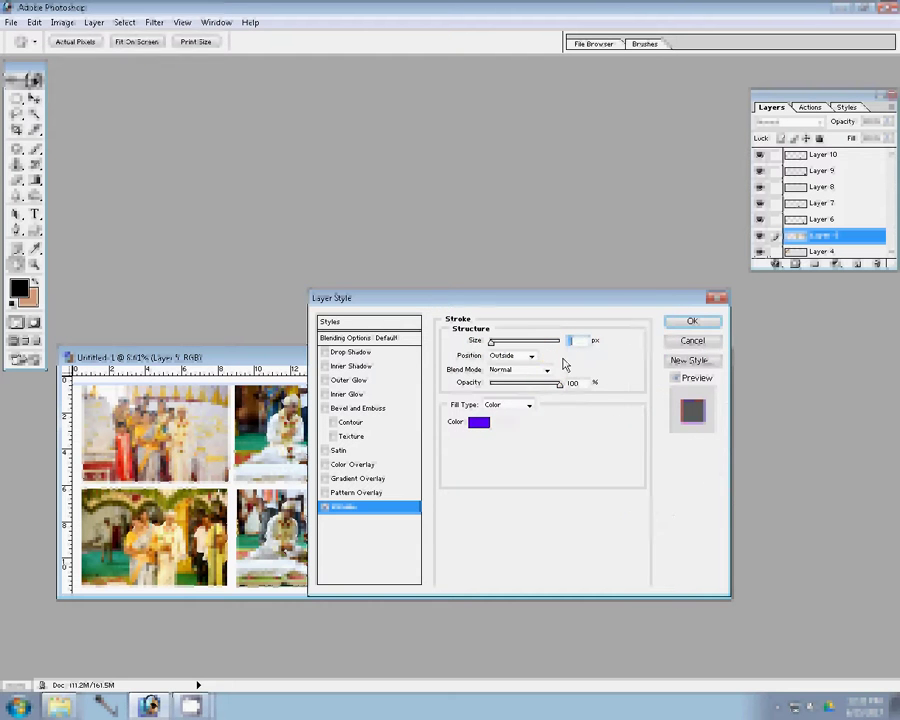
type("3")
type("22")
left_click(689, 323)
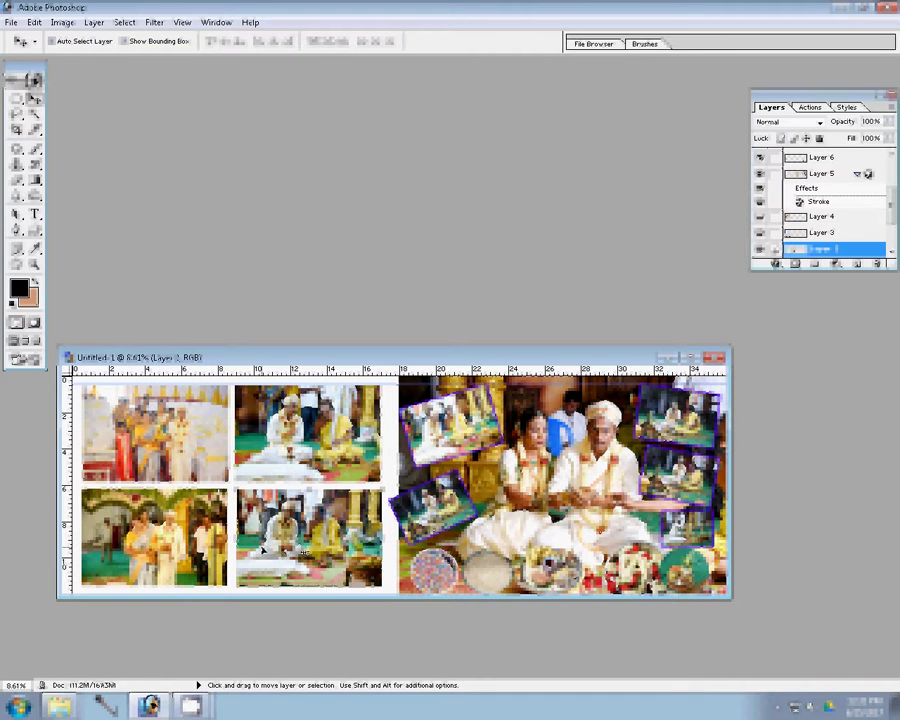
- Select Layer 1 and move a layer higher in the Layers stack
left_click(261, 548, "ctrl")
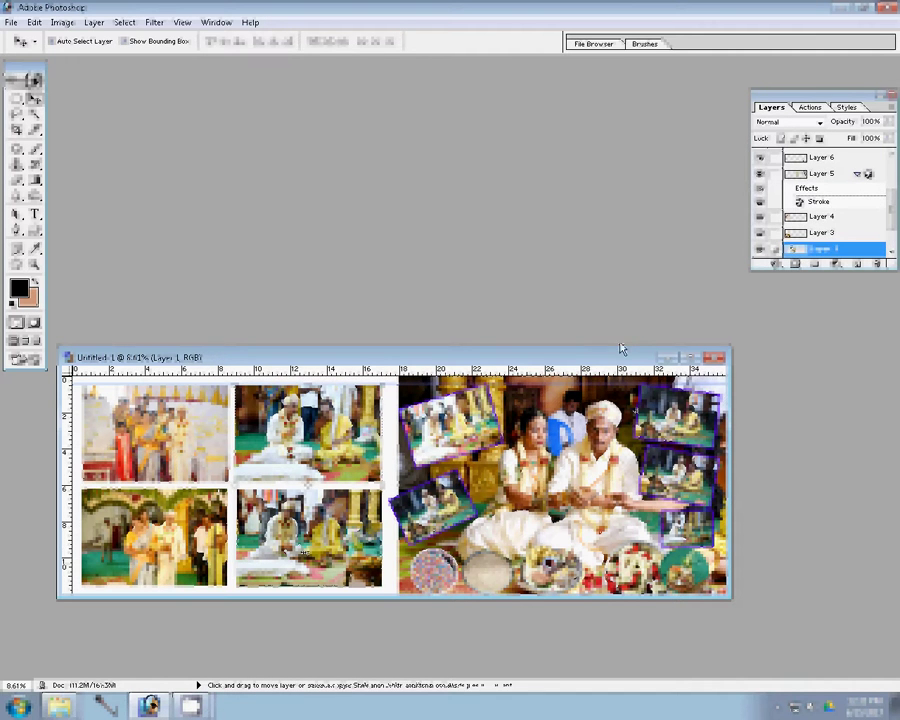
left_click(830, 233)
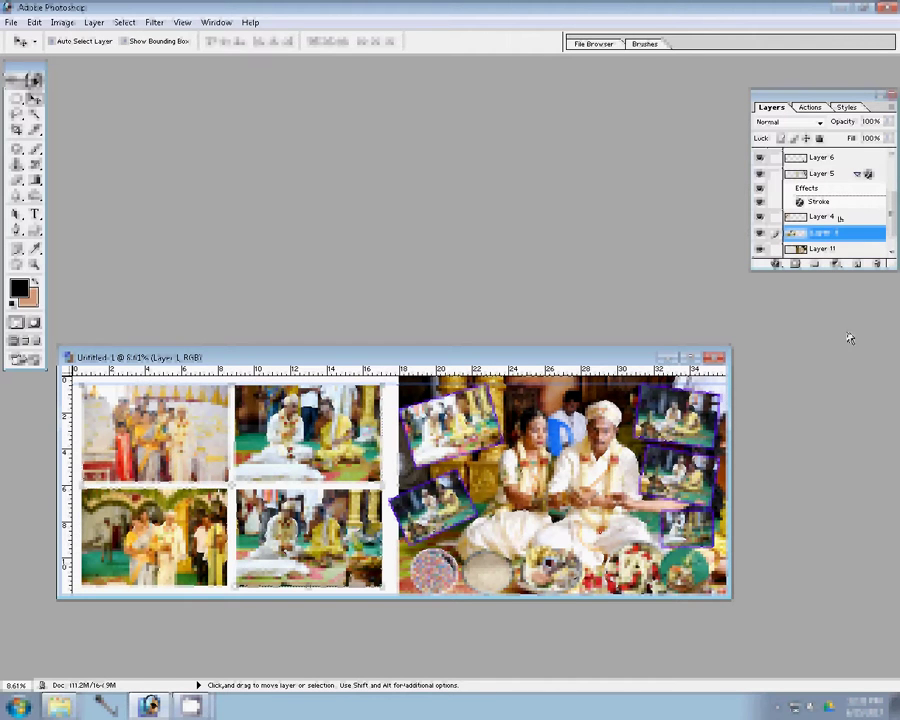
left_click_drag(830, 233, 841, 220)
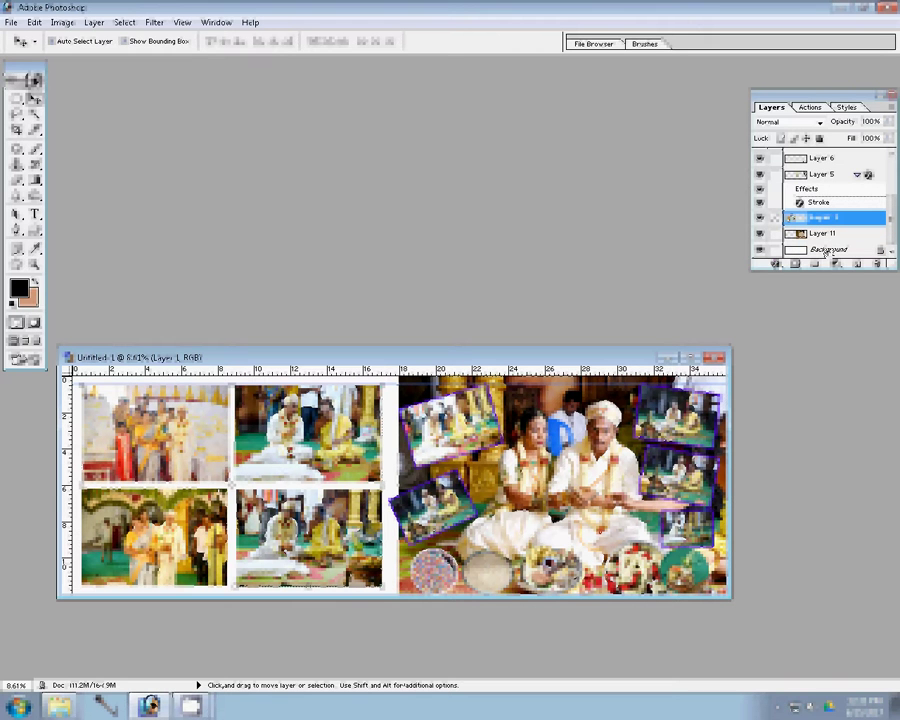
- Give Layer 1 a 3 px outside stroke filled with a pattern
left_click(776, 263)
left_click(788, 439)
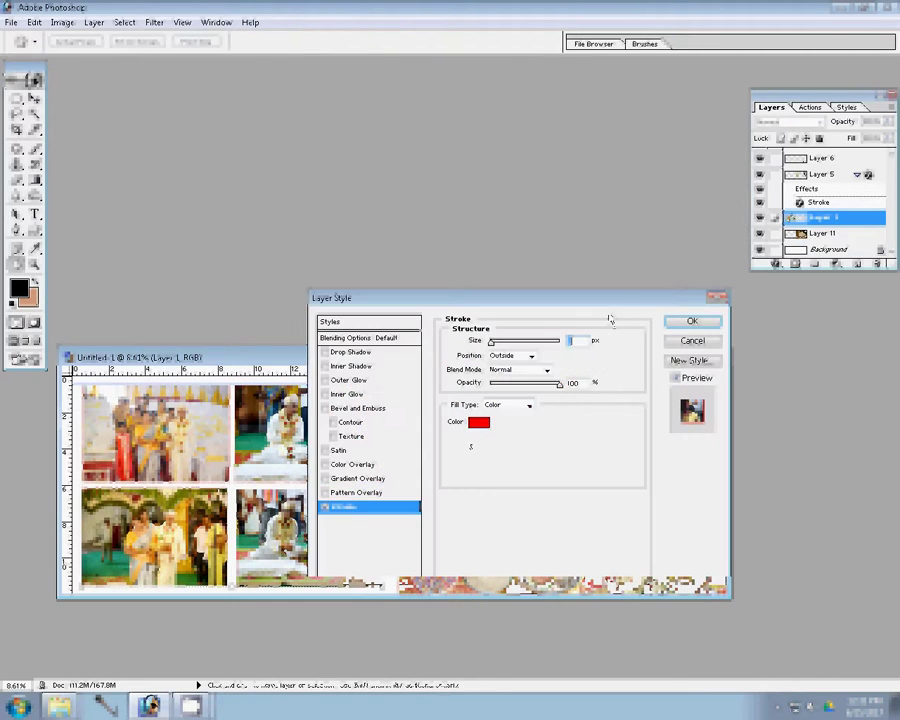
left_click(515, 404)
left_click(497, 432)
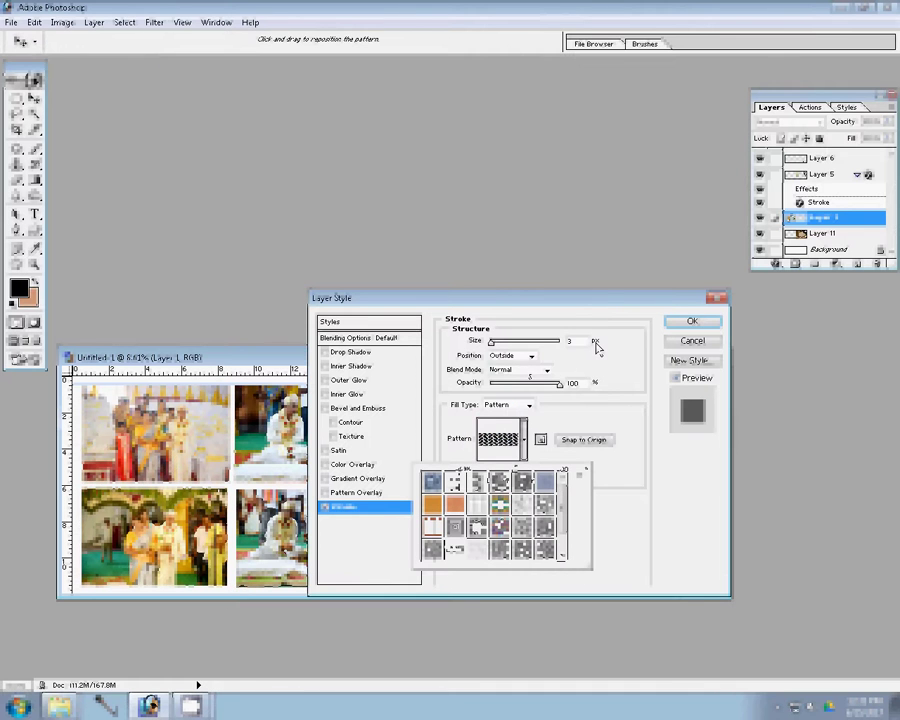
type("3")
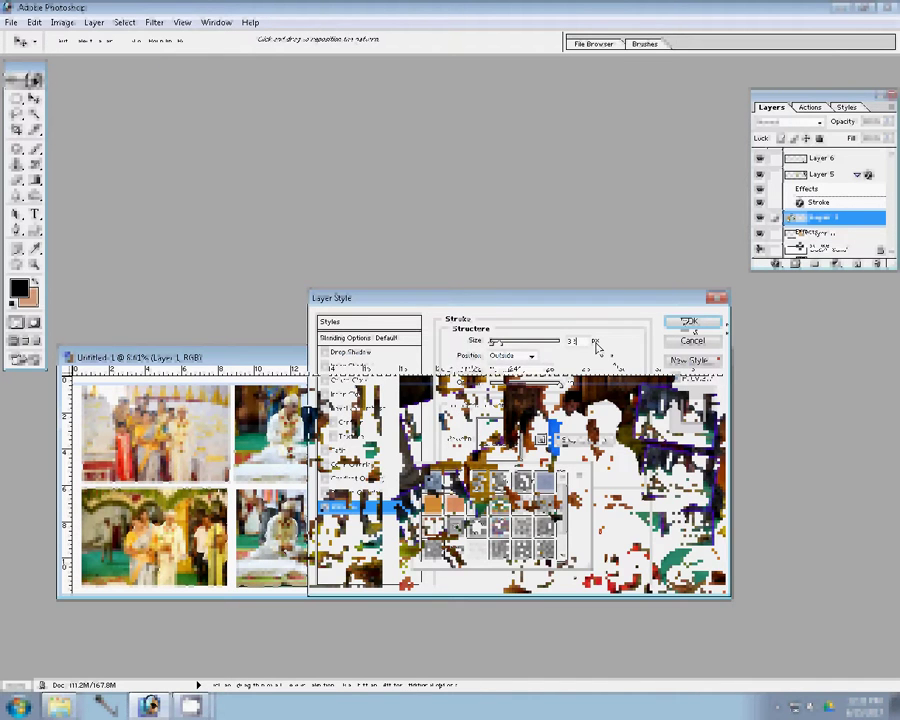
key("Return")
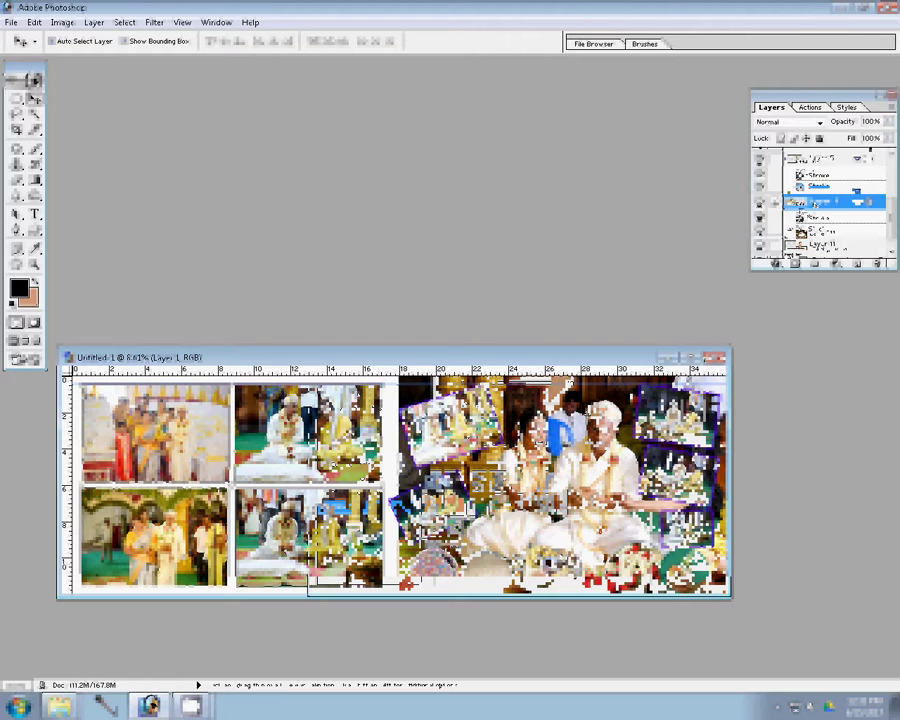
- Add a Solid Color fill layer in cyan 30C7F2 above the background
left_click(838, 263)
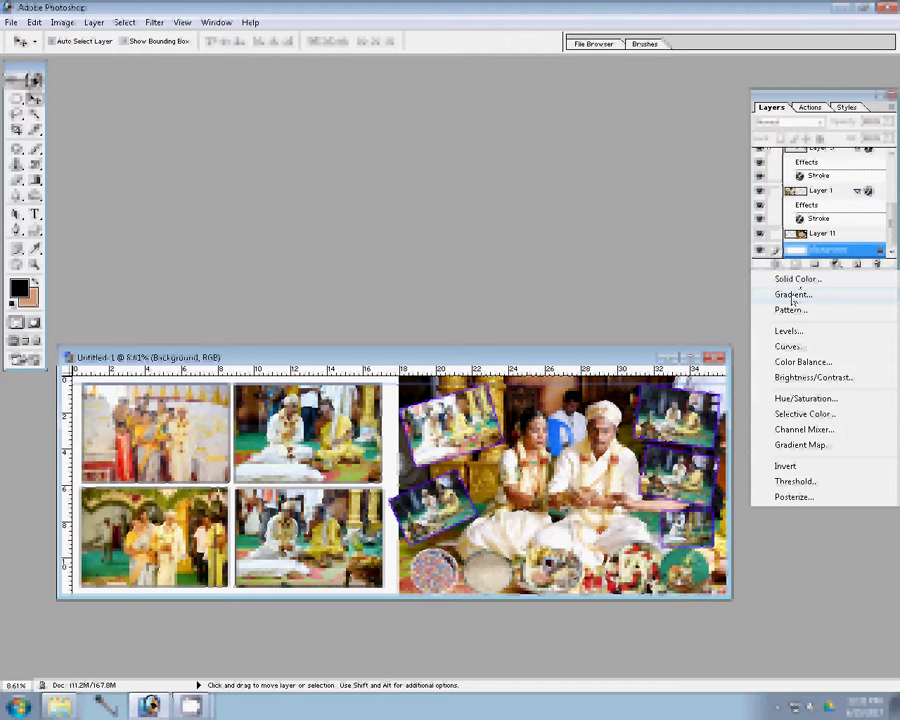
left_click(795, 278)
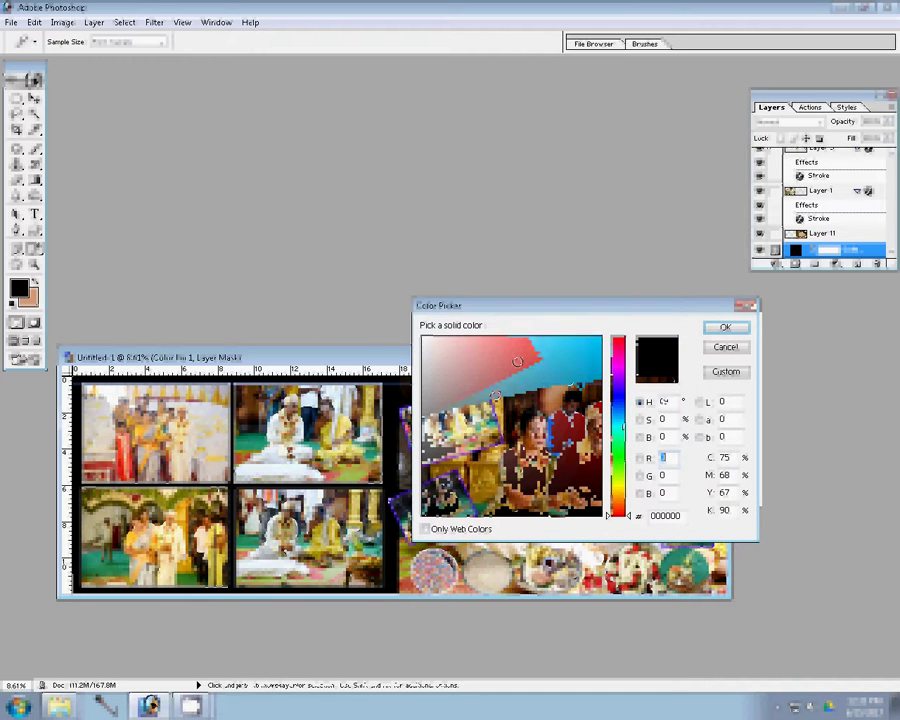
left_click(618, 420)
left_click(565, 346)
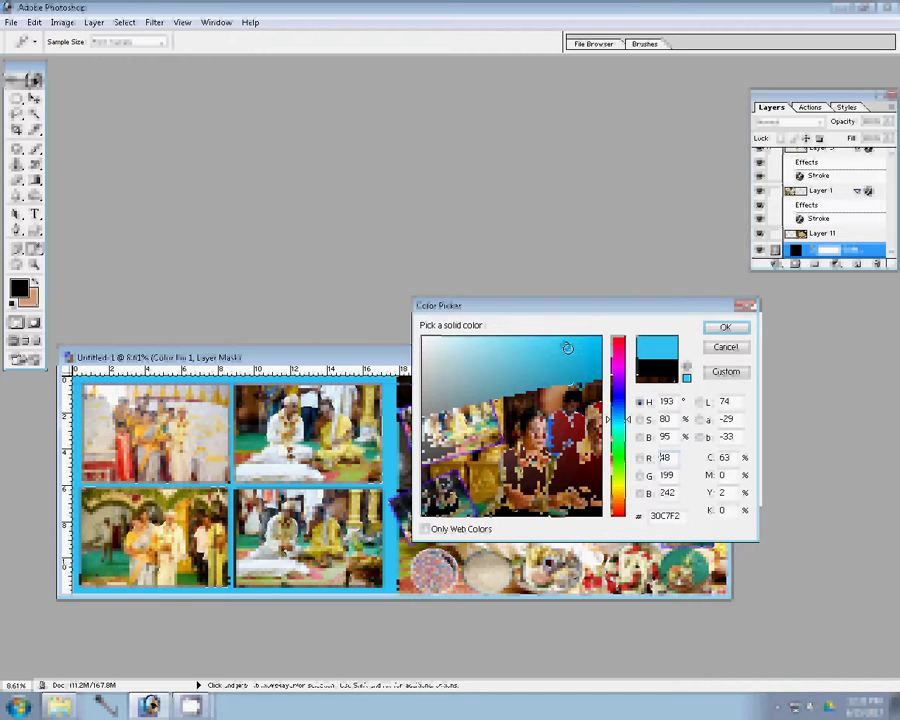
left_click(727, 333)
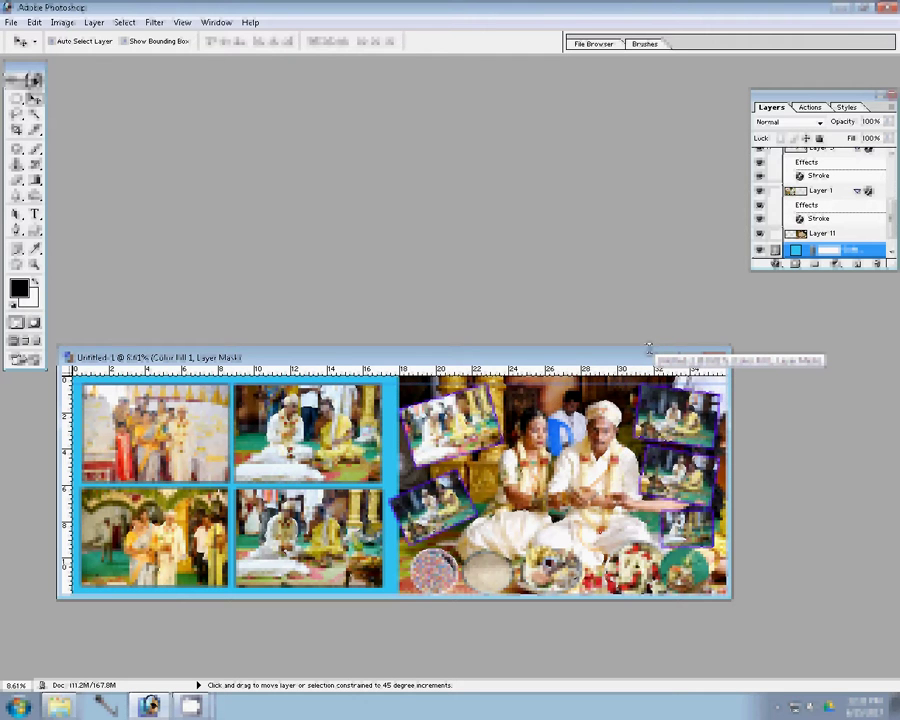
- Save As the album page in Photoshop PSD format under the name 96 in folder k 1
key("ctrl+shift+s")
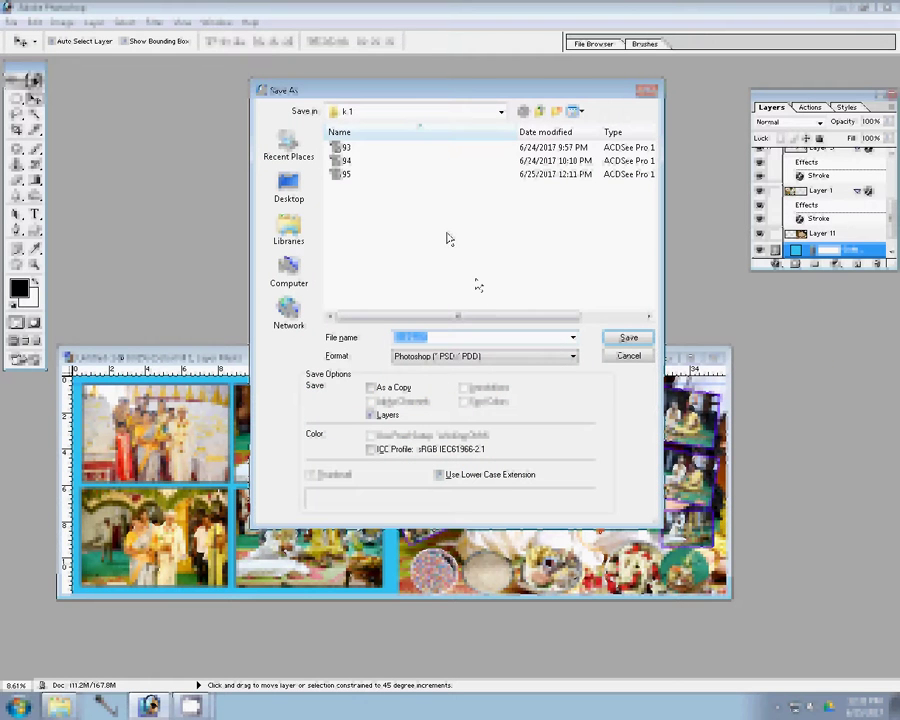
type("s")
type("6")
left_click(629, 337)
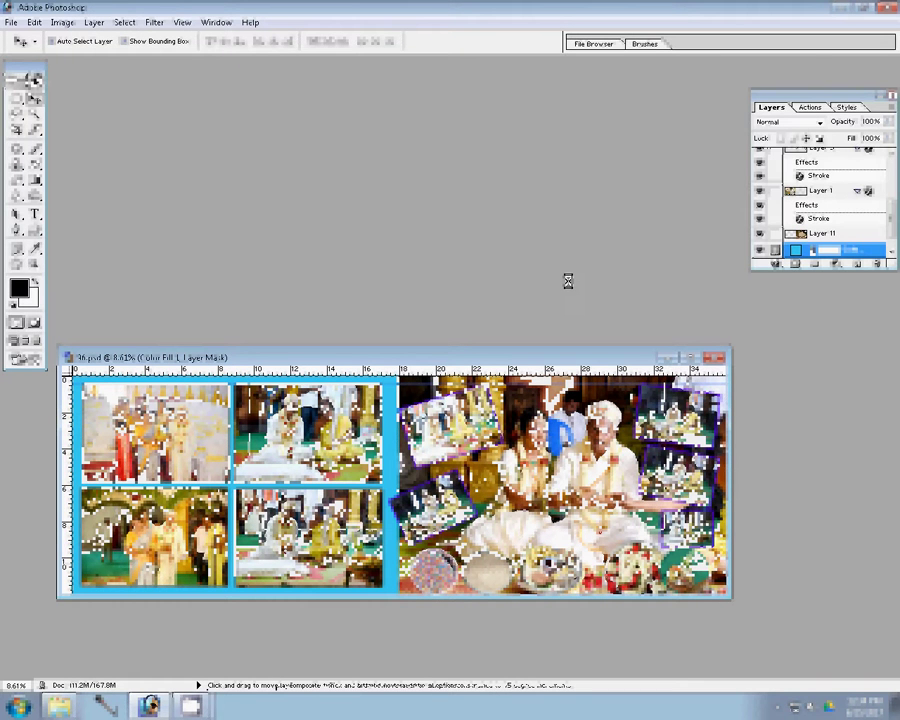
- Bring up the Open dialog, select saved file 96, then cancel without opening anything
key("ctrl+o")
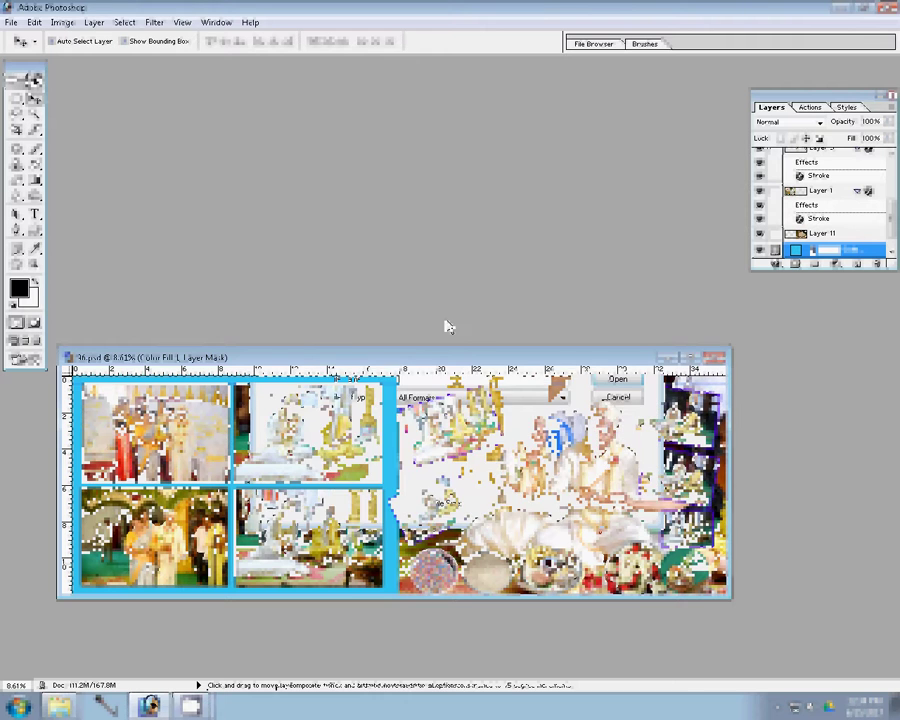
left_click(350, 195)
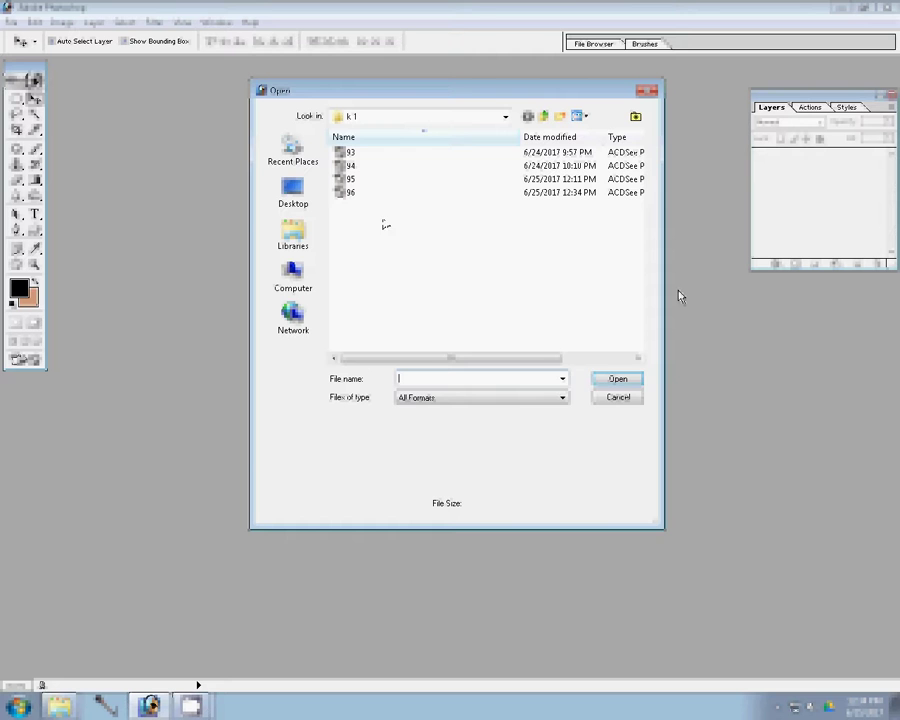
type("fe")
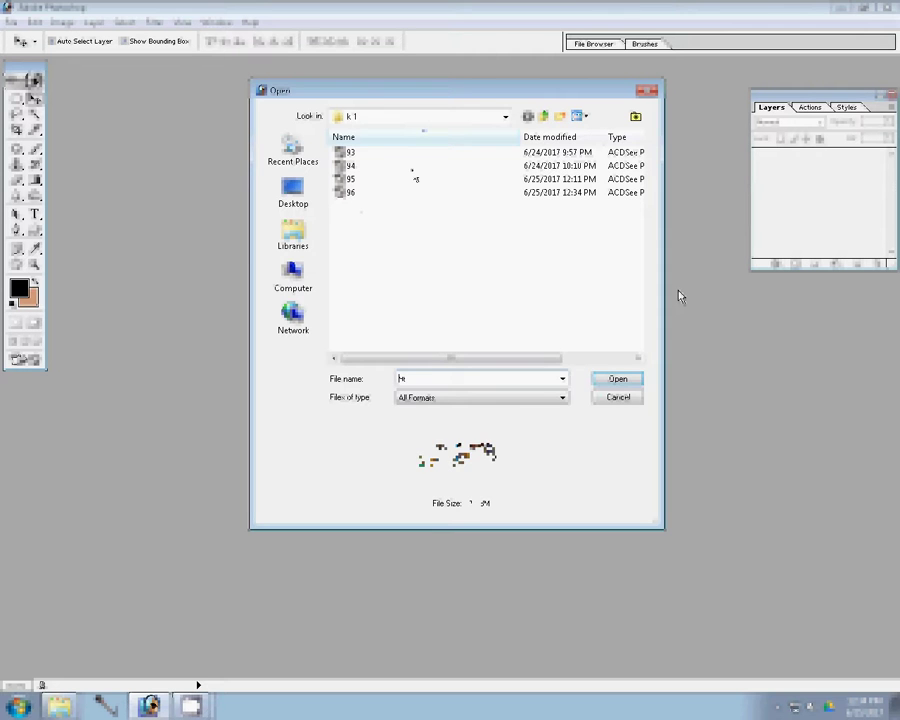
key("Escape")
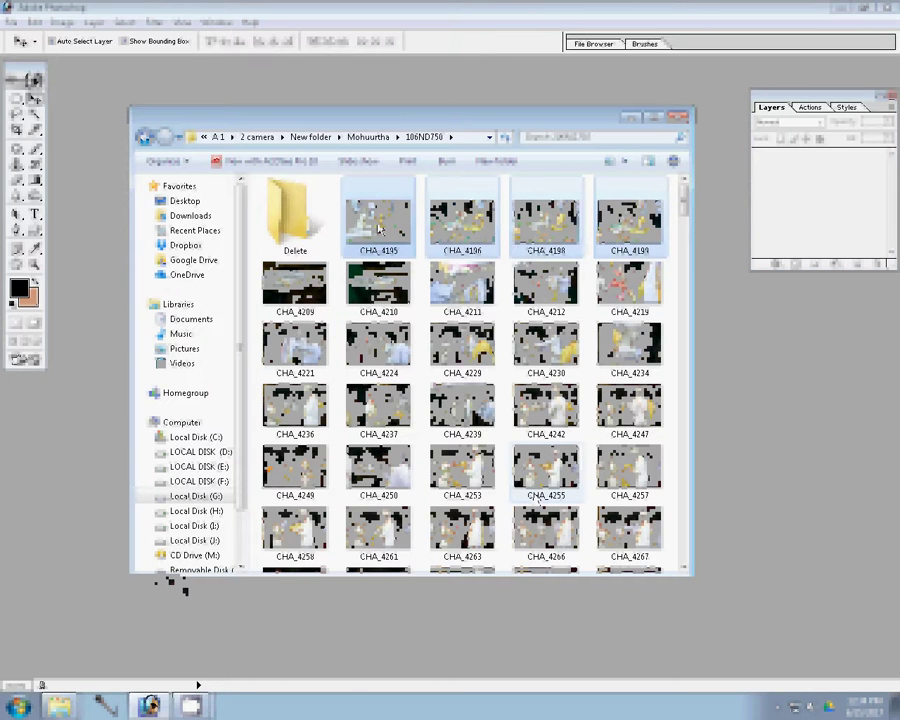
- Drag photos CHA_4195, CHA_4196, CHA_4198 and CHA_4199 onto the Delete folder in 106ND750
left_click_drag(378, 225, 286, 236)
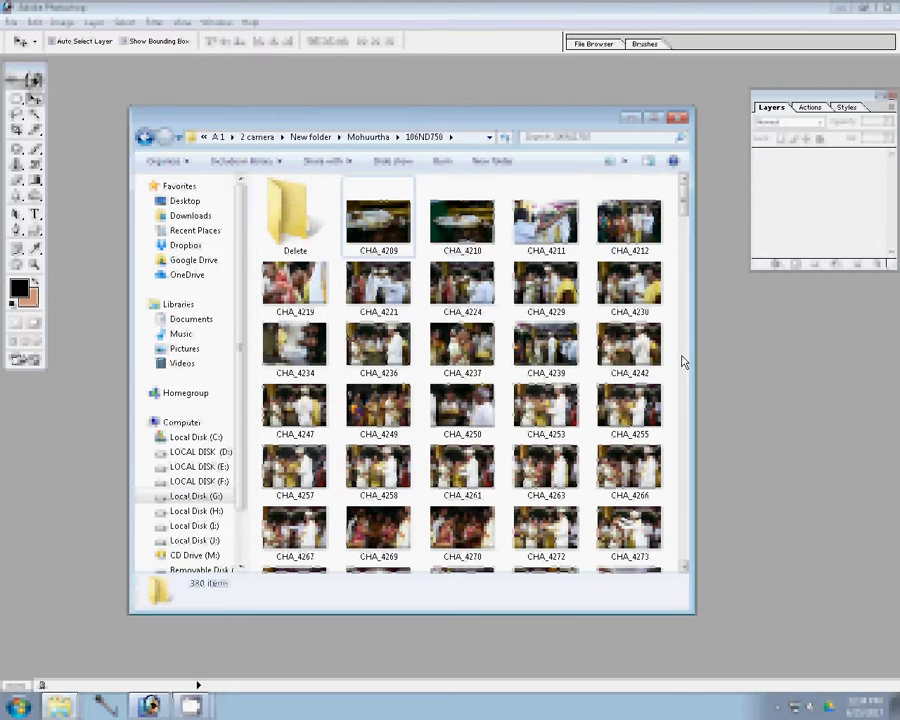